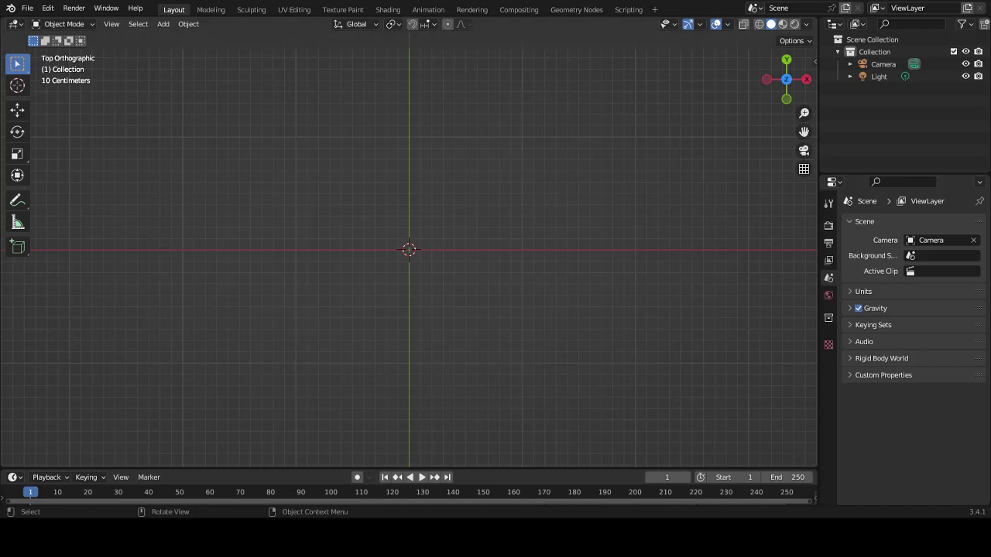
# Add the lock-parts photo as a reference image, add a plane, and switch to wireframe shading.
pyautogui.click(370, 163)
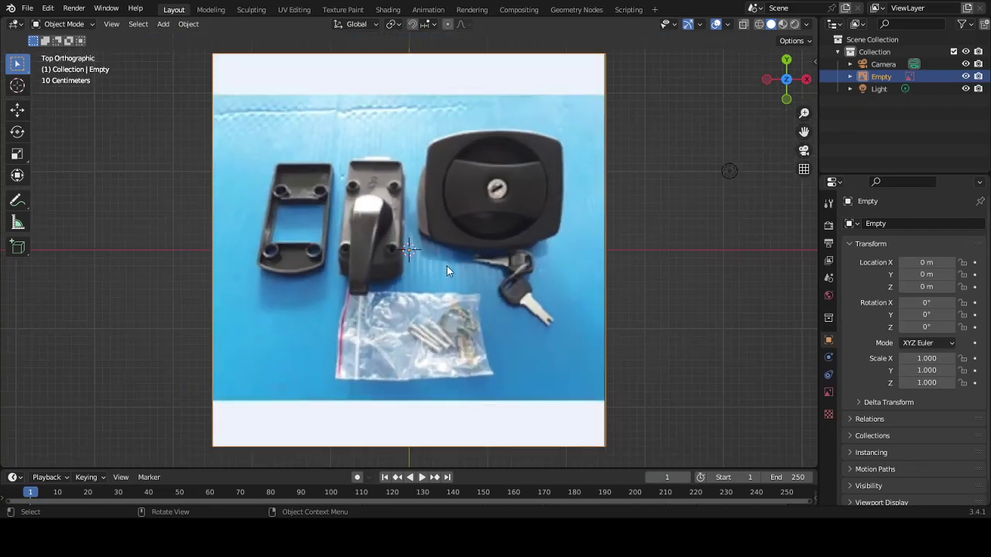
pyautogui.click(163, 24)
pyautogui.click(279, 38)
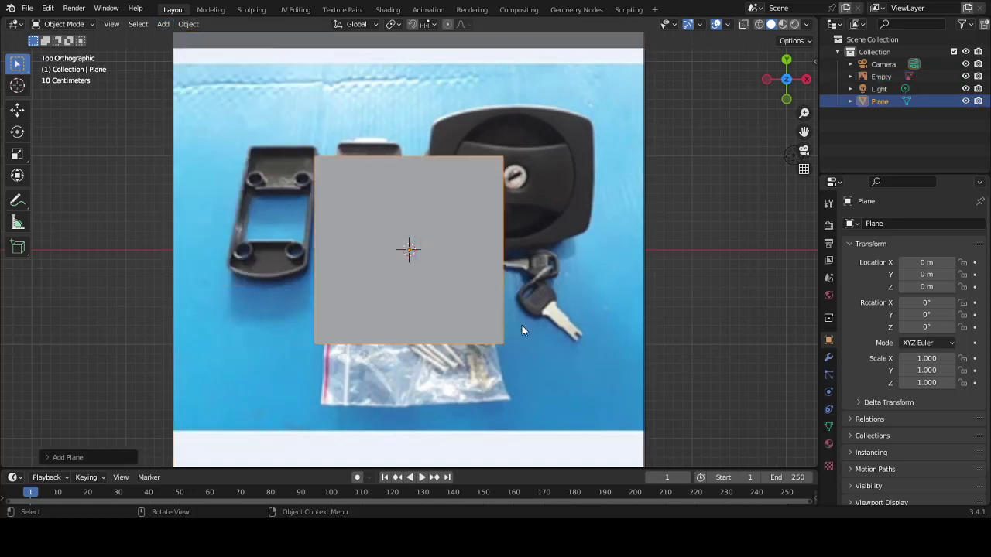
pyautogui.keyDown('shift'); pyautogui.moveTo(522, 325); pyautogui.dragTo(524, 392, button='middle'); pyautogui.keyUp('shift')
pyautogui.press('z')
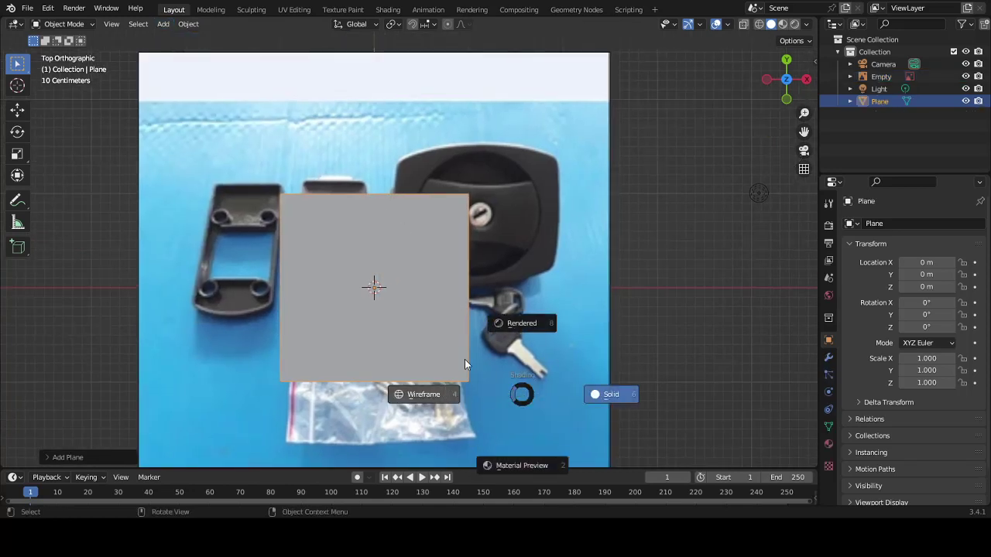
pyautogui.click(464, 359)
# Move and scale the trial plane over the round lock handle in the photo.
pyautogui.scroll(2, 469, 359)
pyautogui.keyDown('shift'); pyautogui.moveTo(486, 360); pyautogui.dragTo(412, 382, button='middle'); pyautogui.keyUp('shift')
pyautogui.scroll(-2, 412, 383)
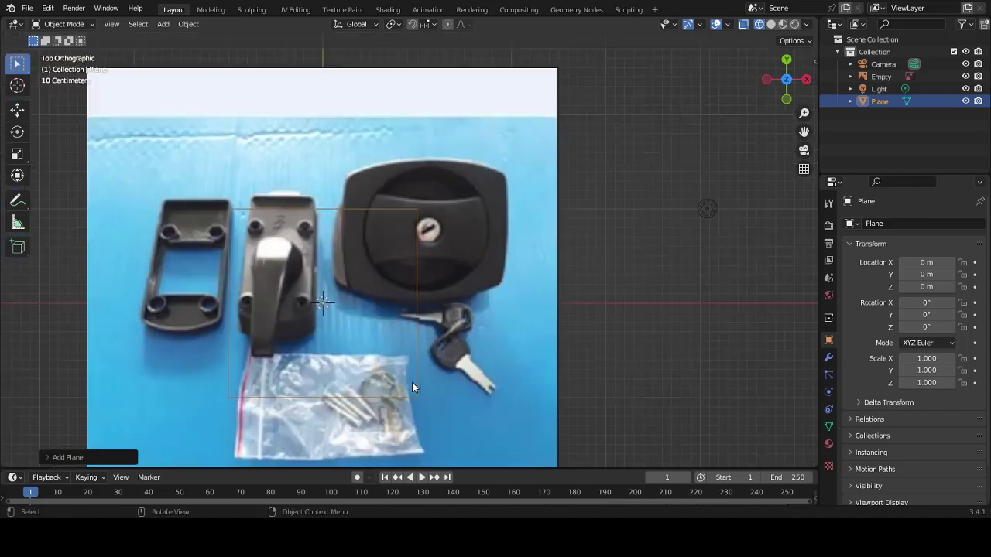
pyautogui.press('g')
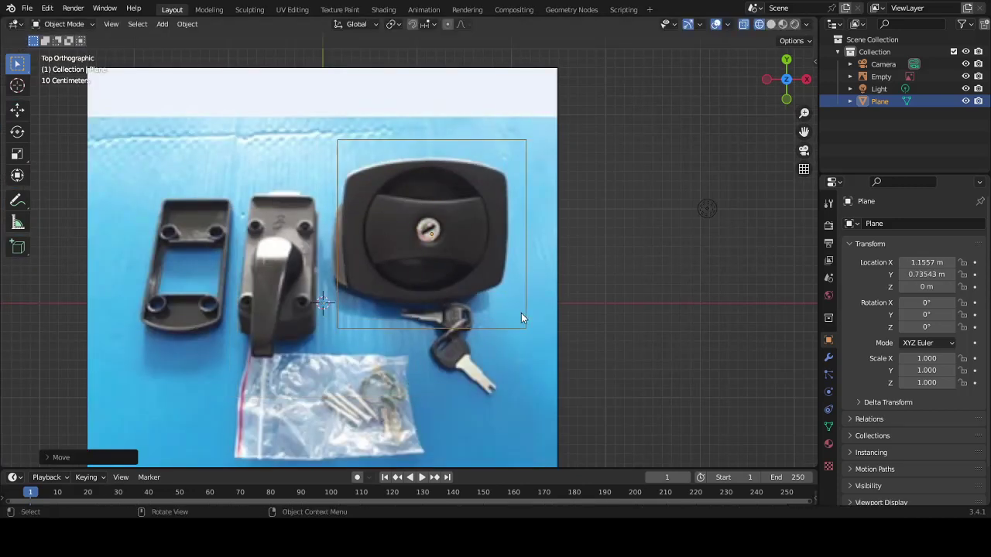
pyautogui.click(523, 313)
pyautogui.press('s')
pyautogui.click(533, 320)
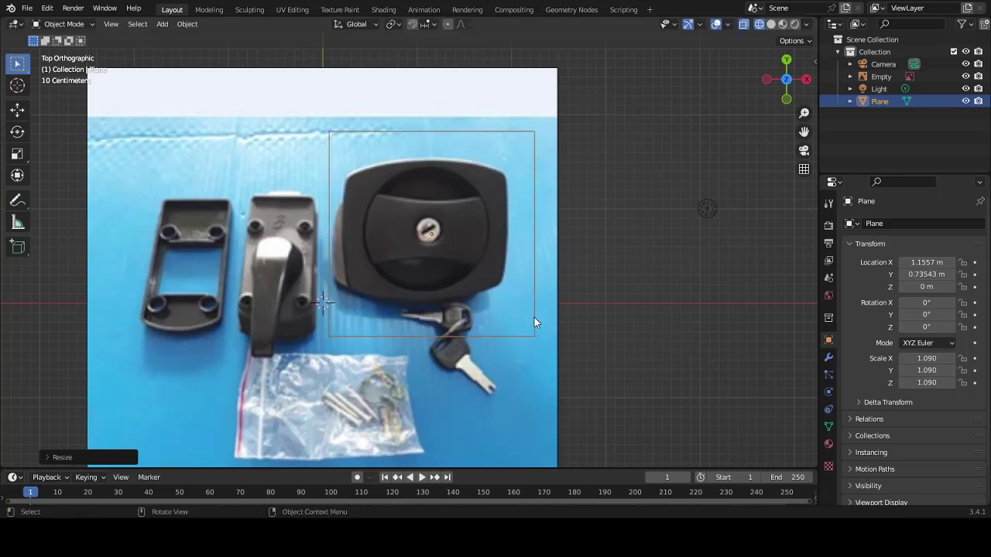
# Delete the trial plane.
pyautogui.click(510, 322)
pyautogui.press('x')
pyautogui.click(511, 323)
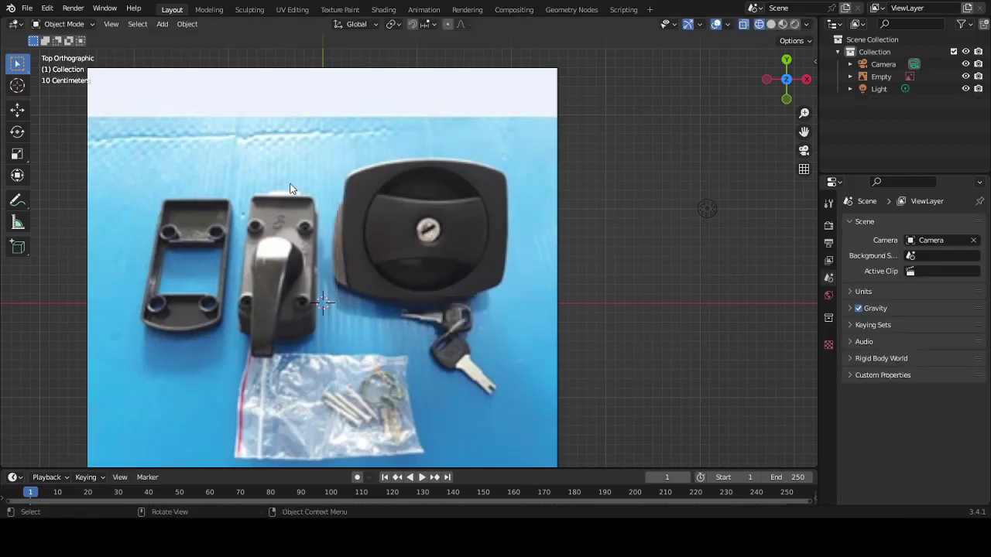
# Add a cylinder, scale it to 0.667, centre it on the round handle face, and enter Edit Mode.
pyautogui.click(162, 24)
pyautogui.moveTo(180, 38)
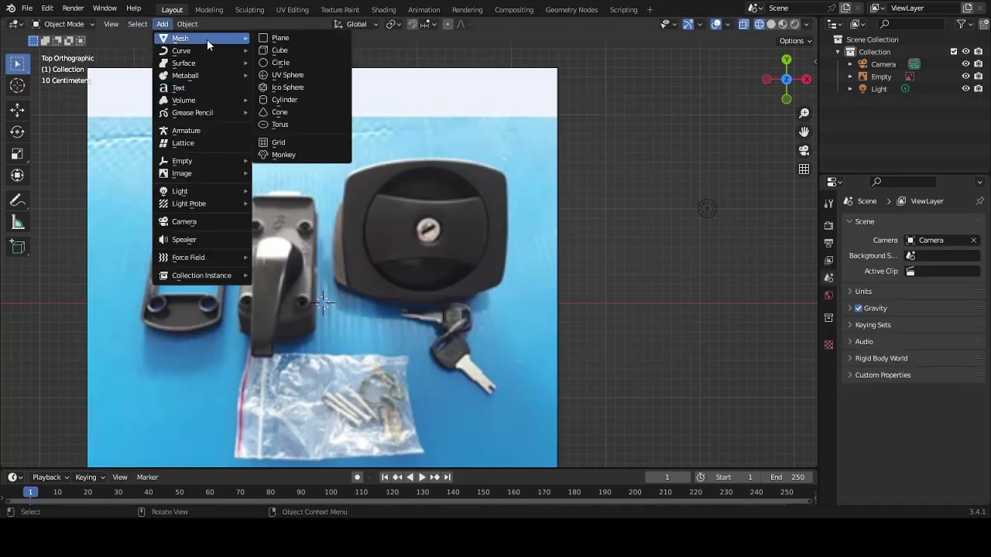
pyautogui.click(296, 99)
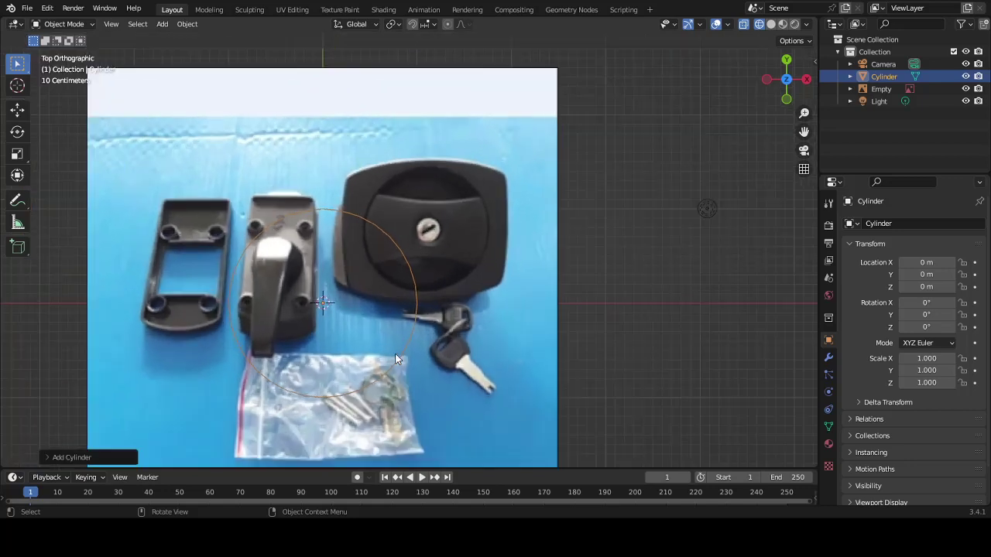
pyautogui.press('g')
pyautogui.click(508, 291)
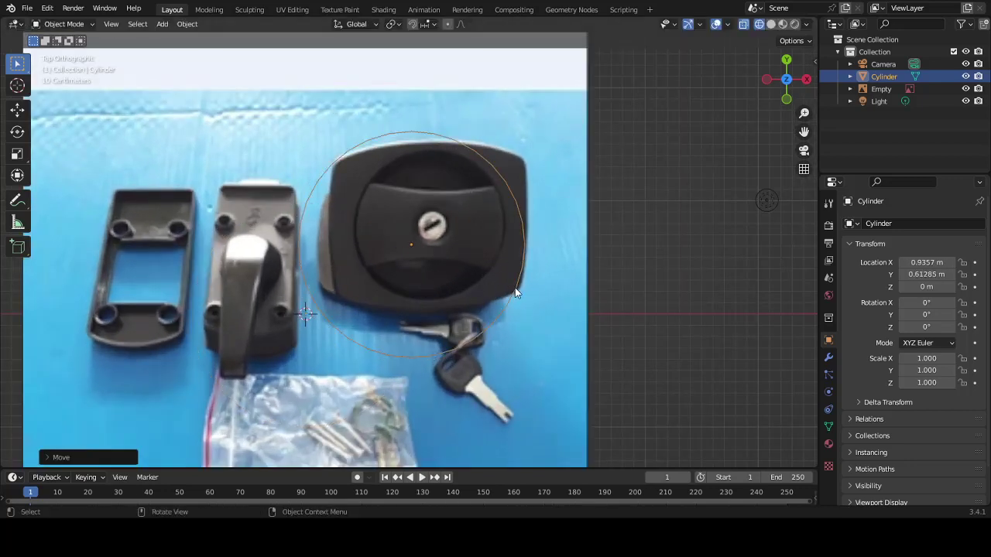
pyautogui.press('s')
pyautogui.click(485, 253)
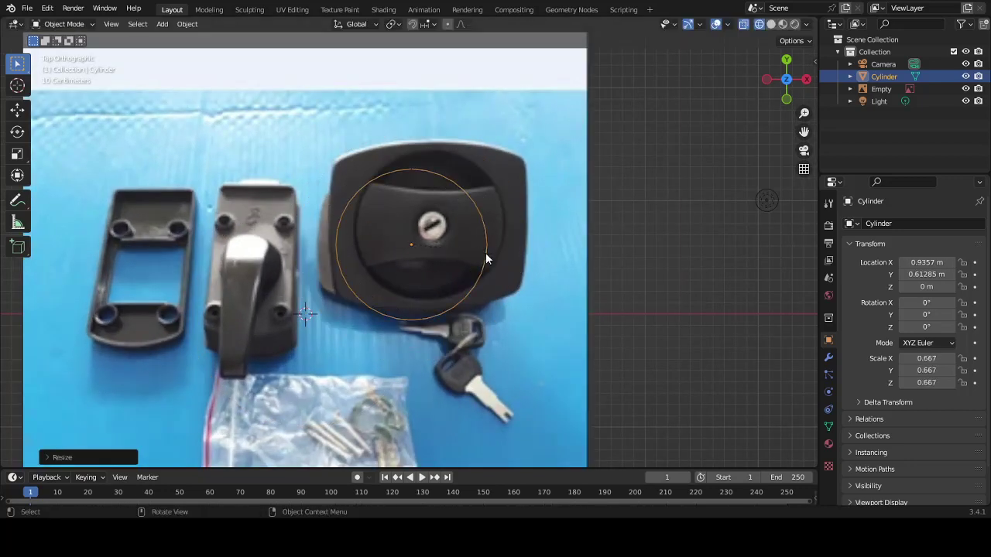
pyautogui.press('g')
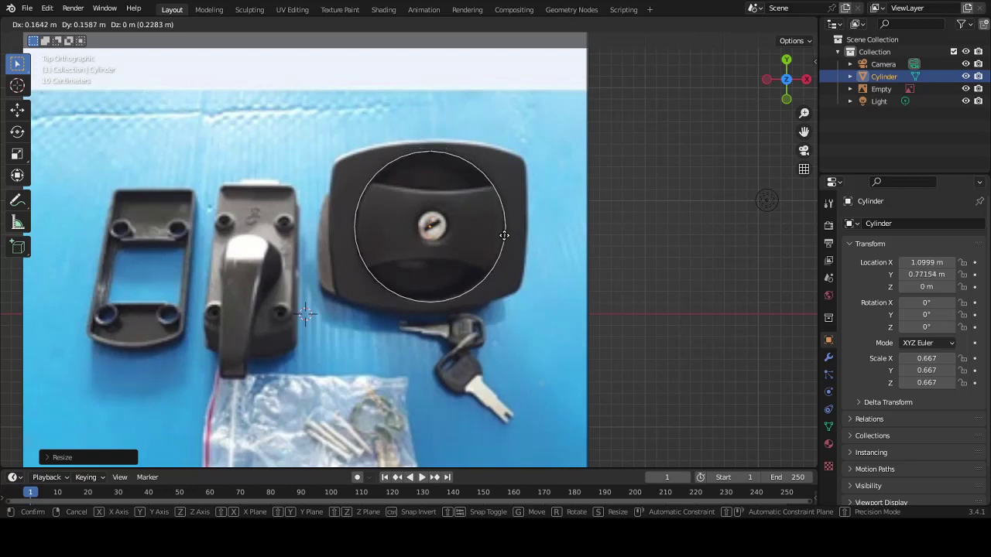
pyautogui.click(504, 235)
pyautogui.press('Tab')
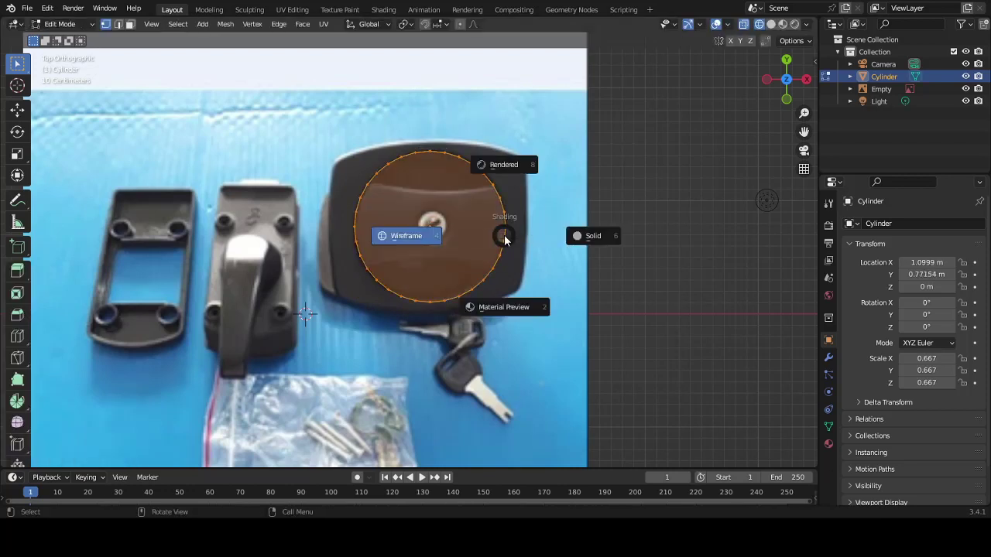
# Circle-select the cylinder's bottom ring and face, shift it along X, and delete it.
pyautogui.moveTo(504, 235)
pyautogui.mouseDown(button='middle')
pyautogui.moveTo(394, 292)
pyautogui.moveTo(338, 85)
pyautogui.moveTo(361, 155)
pyautogui.moveTo(355, 168)
pyautogui.mouseUp(button='middle')
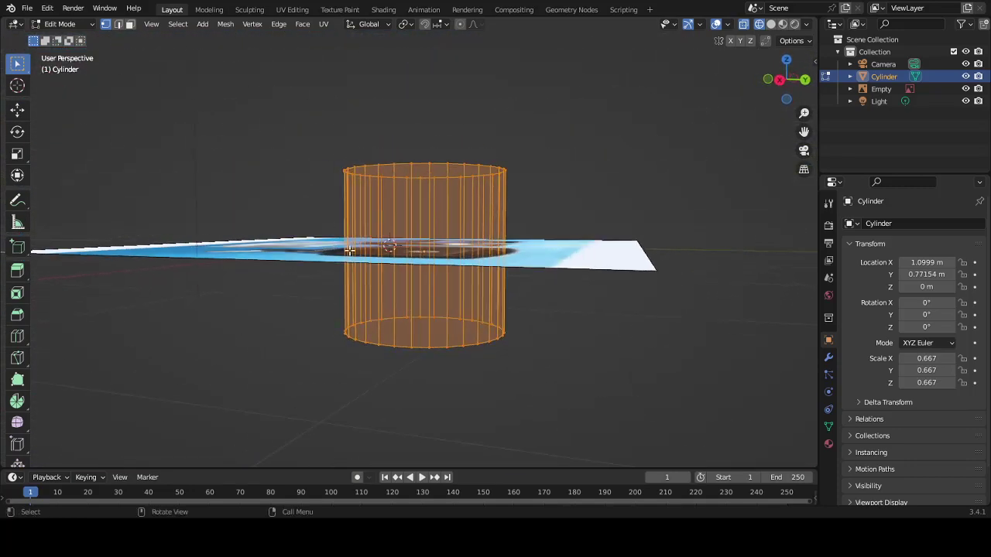
pyautogui.hotkey('alt', 'a')
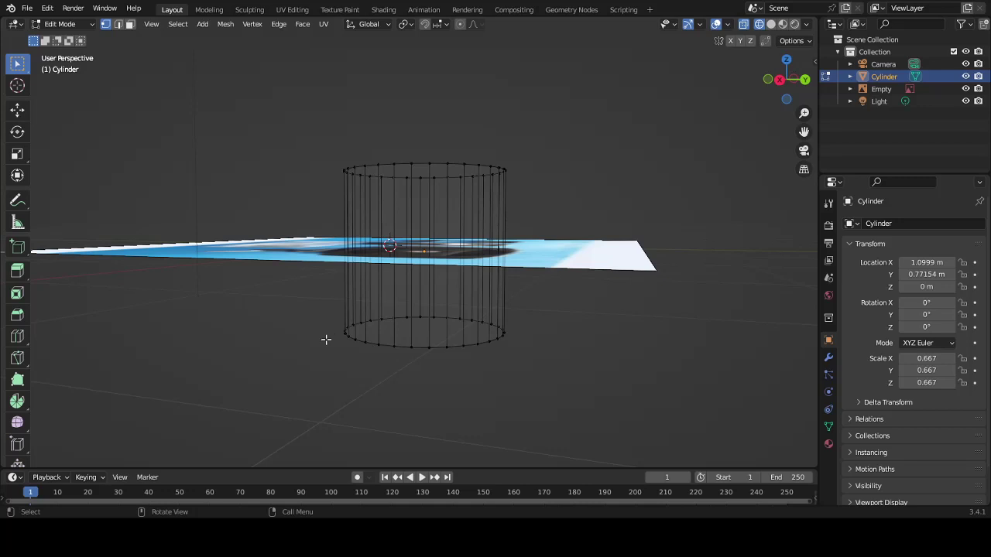
pyautogui.press('c')
pyautogui.moveTo(326, 339)
pyautogui.mouseDown()
pyautogui.moveTo(332, 364)
pyautogui.moveTo(564, 330)
pyautogui.mouseUp()
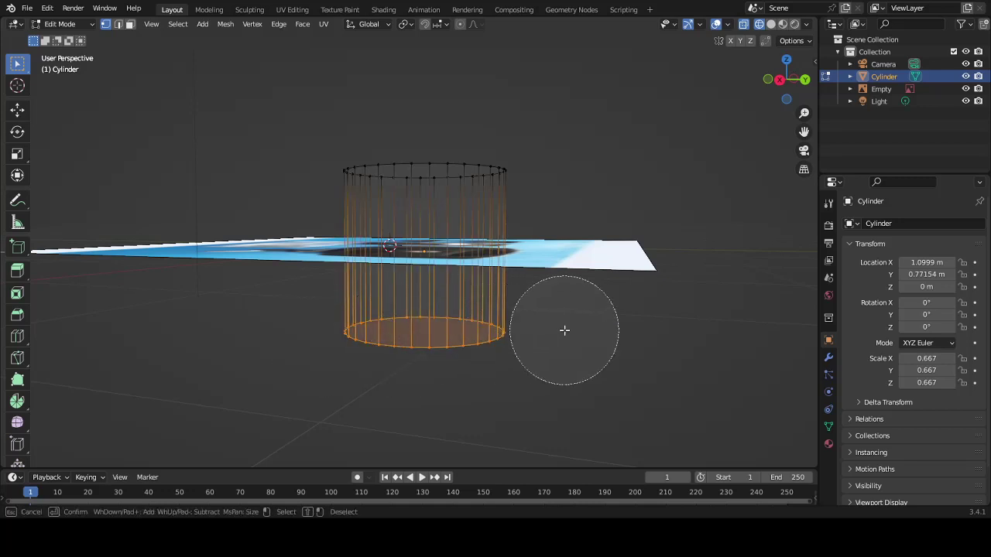
pyautogui.rightClick(564, 331)
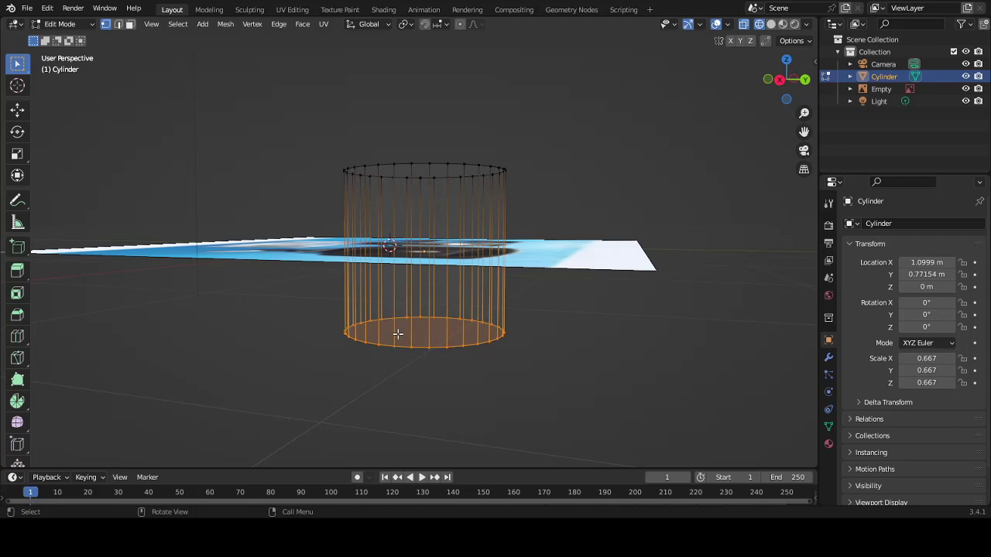
pyautogui.hotkey('shift', 'd')
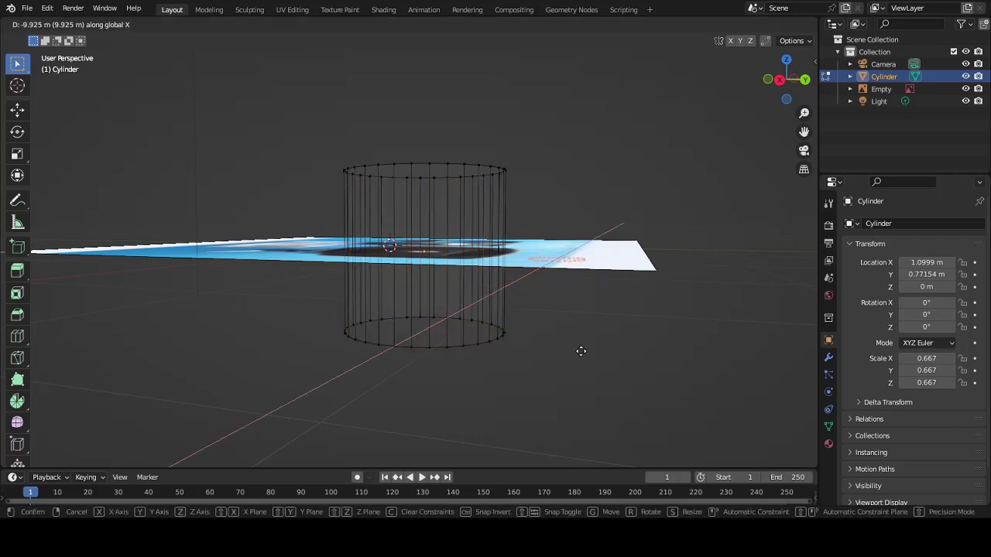
pyautogui.click(576, 352)
pyautogui.press('x')
pyautogui.click(568, 354)
# Look down on the photo and toggle shading, ending in wireframe view.
pyautogui.moveTo(243, 400)
pyautogui.mouseDown(button='middle')
pyautogui.moveTo(397, 174)
pyautogui.moveTo(399, 127)
pyautogui.mouseUp(button='middle')
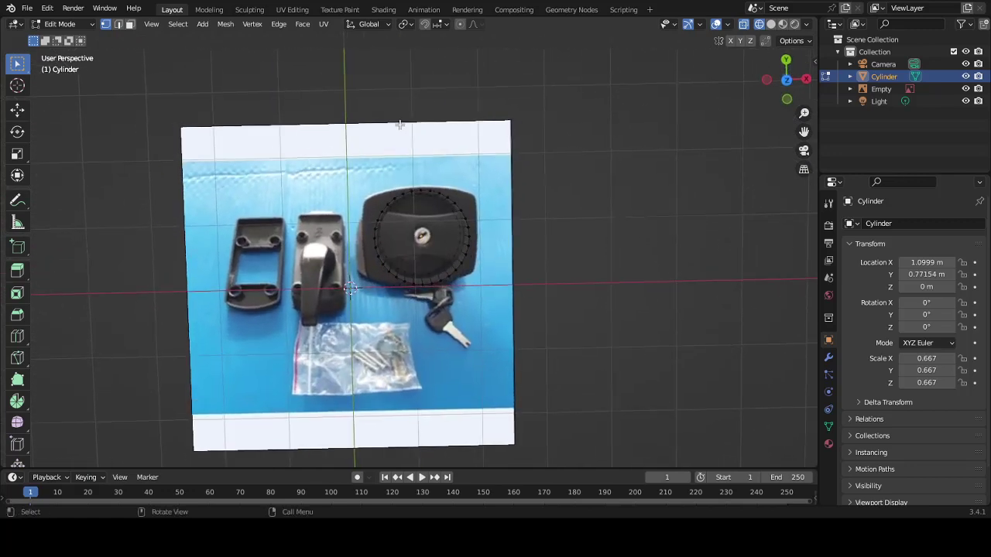
pyautogui.press('z')
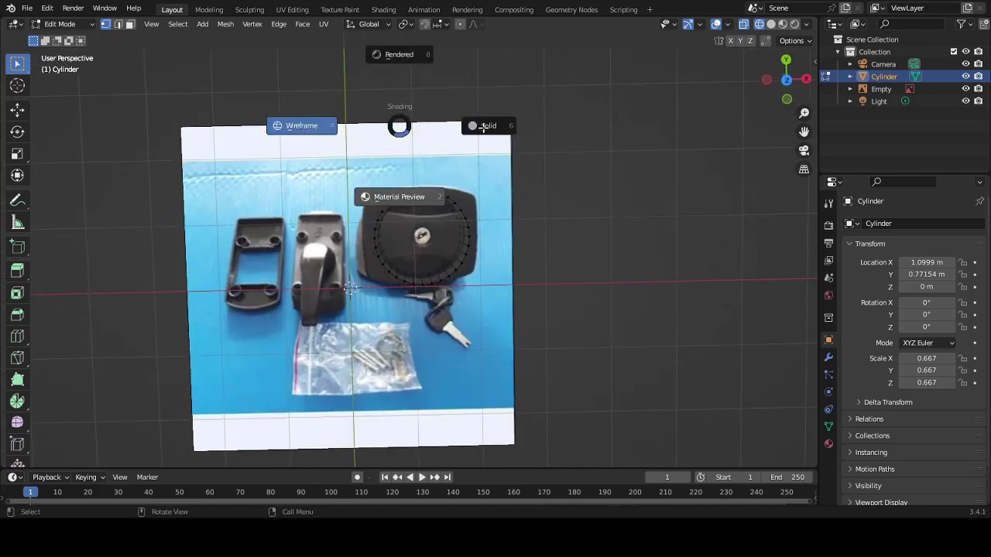
pyautogui.press('Escape')
pyautogui.press('f')
pyautogui.press('z')
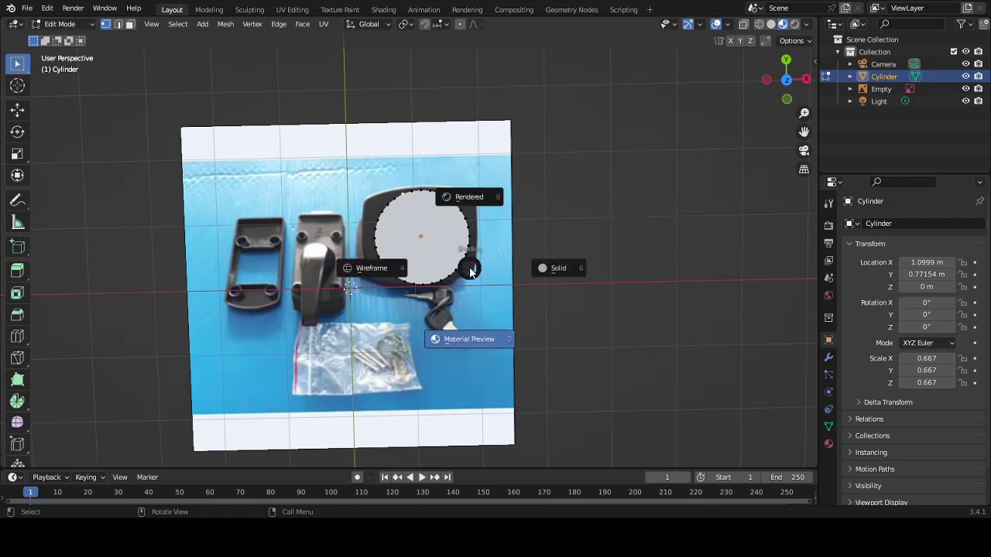
pyautogui.click(542, 267)
pyautogui.press('z')
pyautogui.click(422, 277)
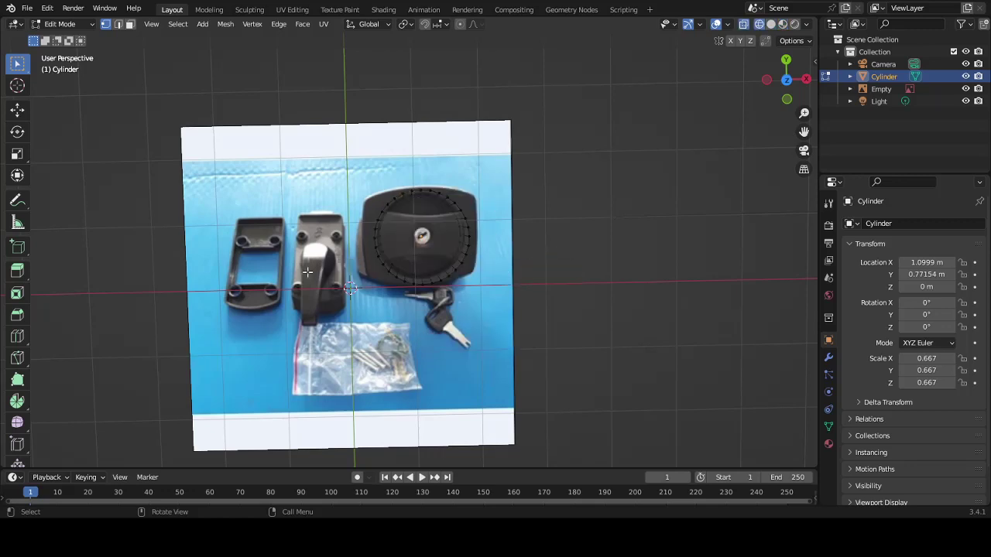
pyautogui.scroll(3, 487, 286)
pyautogui.scroll(-2, 488, 285)
pyautogui.scroll(-1, 487, 285)
pyautogui.scroll(1, 488, 286)
# Select the whole circle mesh and cancel a trial move.
pyautogui.press('a')
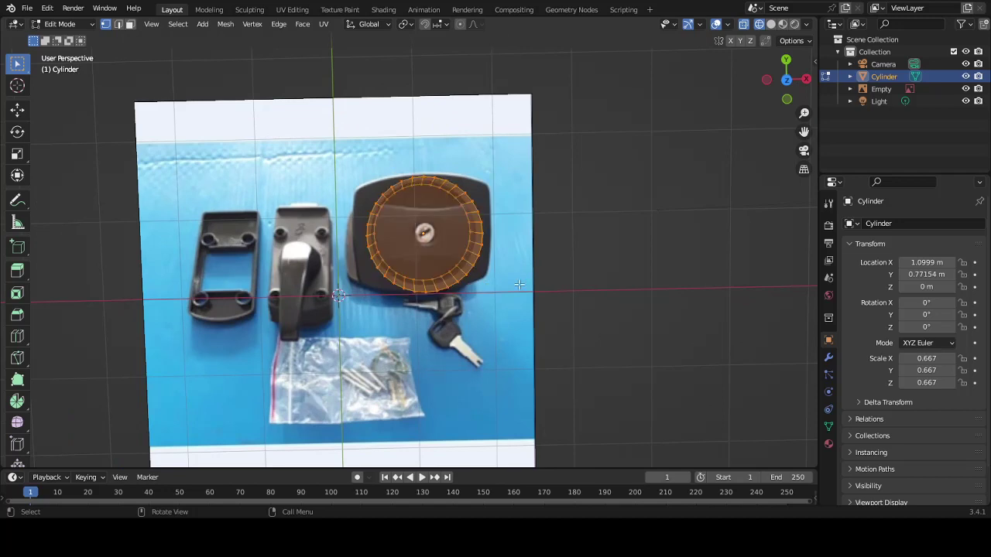
pyautogui.press('g')
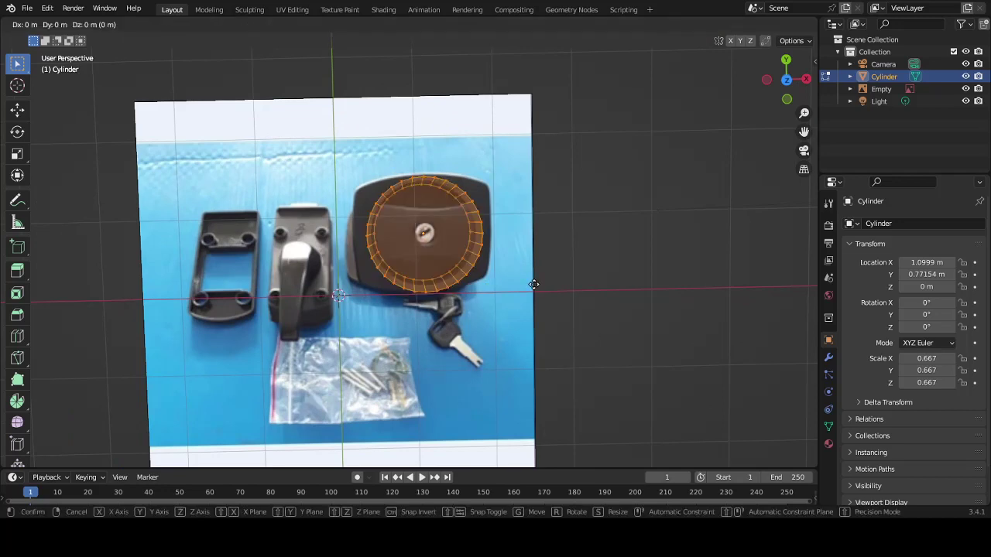
pyautogui.press('z')
pyautogui.press('Return')
# From a side view, circle-select the remaining bottom vertices and delete them.
pyautogui.moveTo(534, 285)
pyautogui.mouseDown(button='middle')
pyautogui.moveTo(507, 133)
pyautogui.moveTo(470, 258)
pyautogui.mouseUp(button='middle')
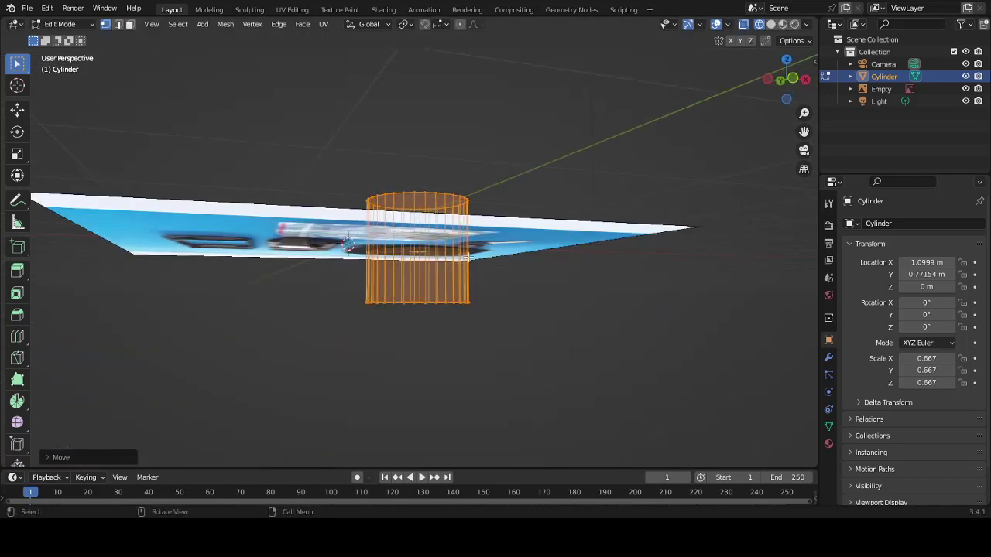
pyautogui.rightClick(459, 309)
pyautogui.click(393, 303)
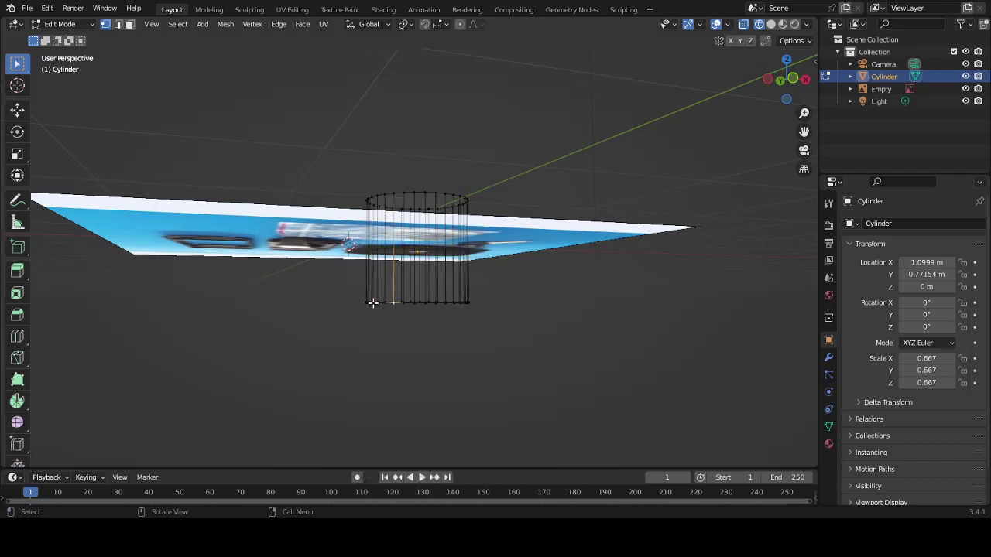
pyautogui.press('c')
pyautogui.moveTo(365, 302); pyautogui.dragTo(553, 369)
pyautogui.press('Escape')
pyautogui.press('x')
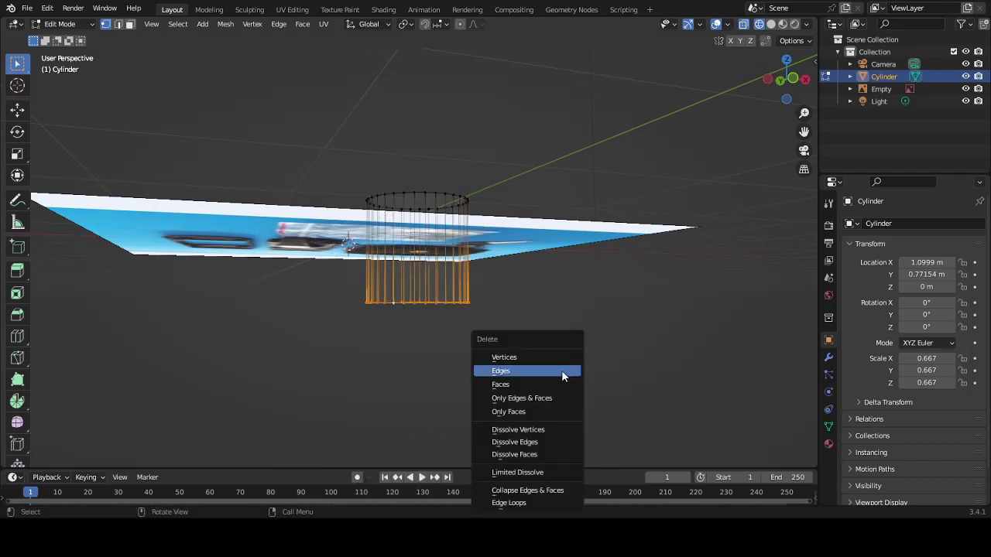
pyautogui.click(558, 354)
pyautogui.moveTo(557, 354); pyautogui.dragTo(486, 376, button='middle')
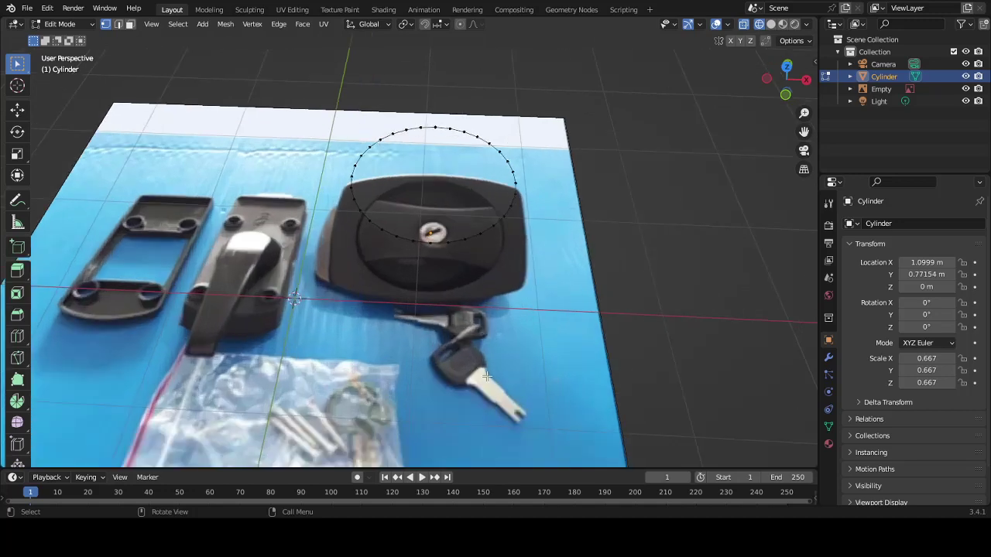
pyautogui.scroll(-3, 486, 376)
# Switch to top view and circle-select all the circle's rim vertices.
pyautogui.press('`')
pyautogui.click(484, 322)
pyautogui.scroll(4, 484, 321)
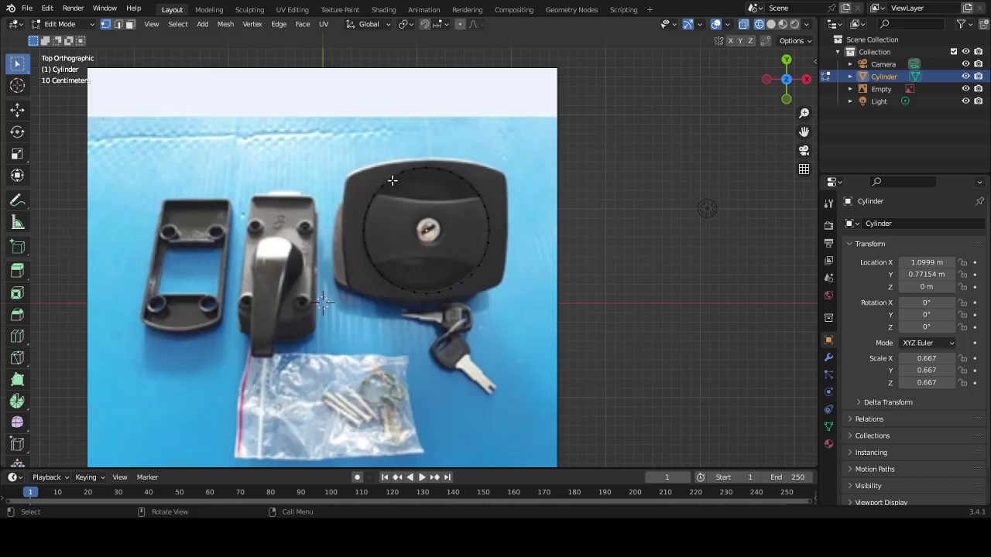
pyautogui.press('c')
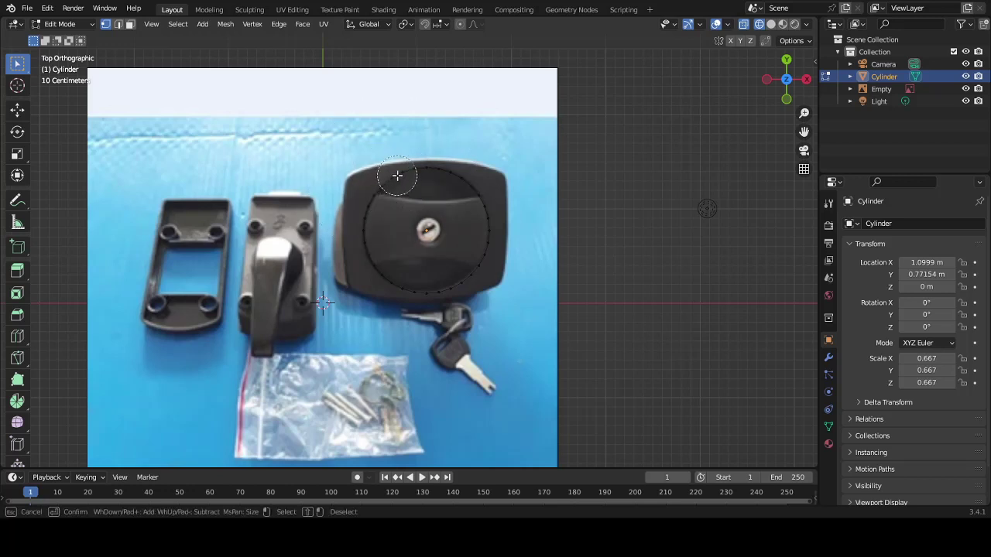
pyautogui.click(400, 184)
pyautogui.moveTo(457, 332)
pyautogui.mouseDown()
pyautogui.moveTo(492, 186)
pyautogui.moveTo(400, 186)
pyautogui.moveTo(409, 286)
pyautogui.moveTo(482, 276)
pyautogui.moveTo(491, 225)
pyautogui.mouseUp()
pyautogui.rightClick(490, 226)
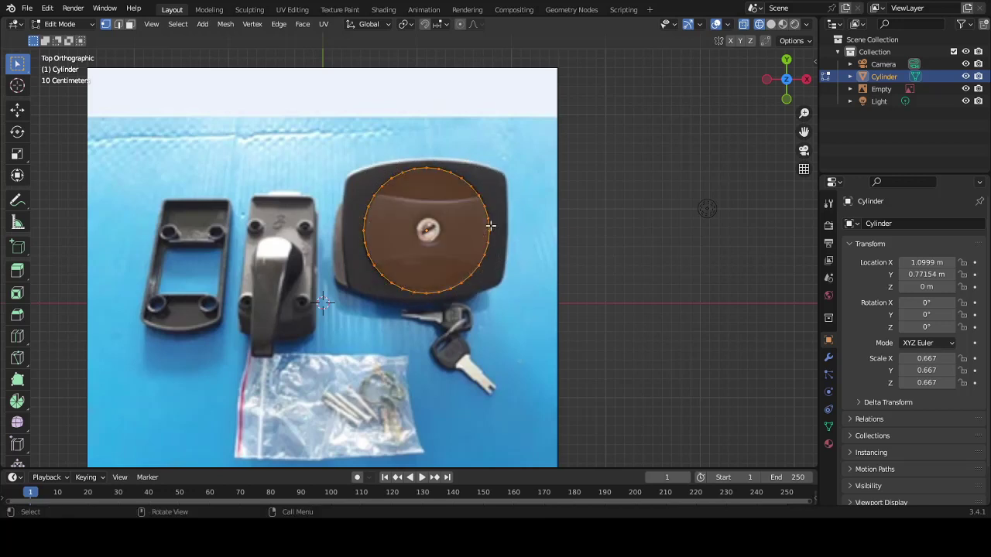
# Extrude the ring in place and stretch it about 1.31 along X into an oval.
pyautogui.press('e')
pyautogui.rightClick(502, 313)
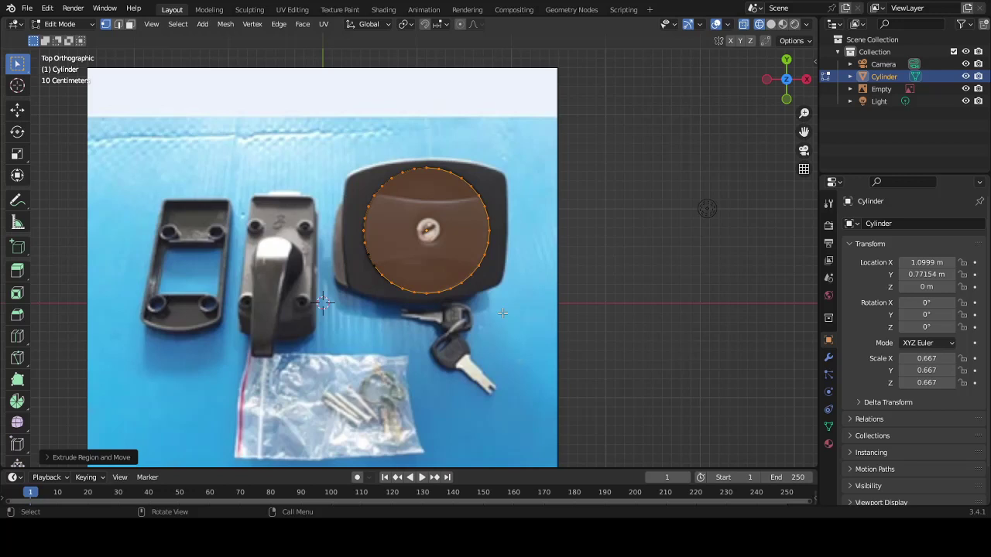
pyautogui.press('s')
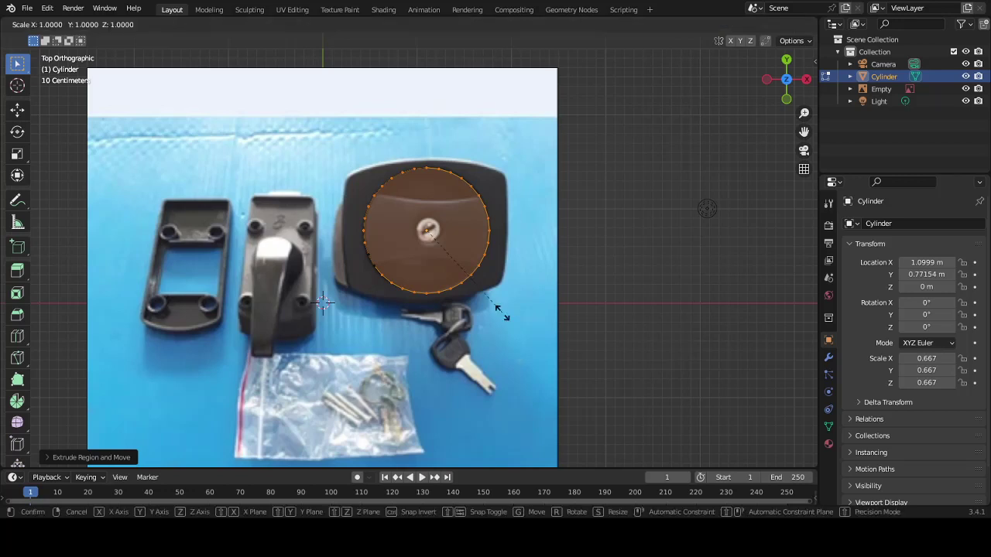
pyautogui.press('x')
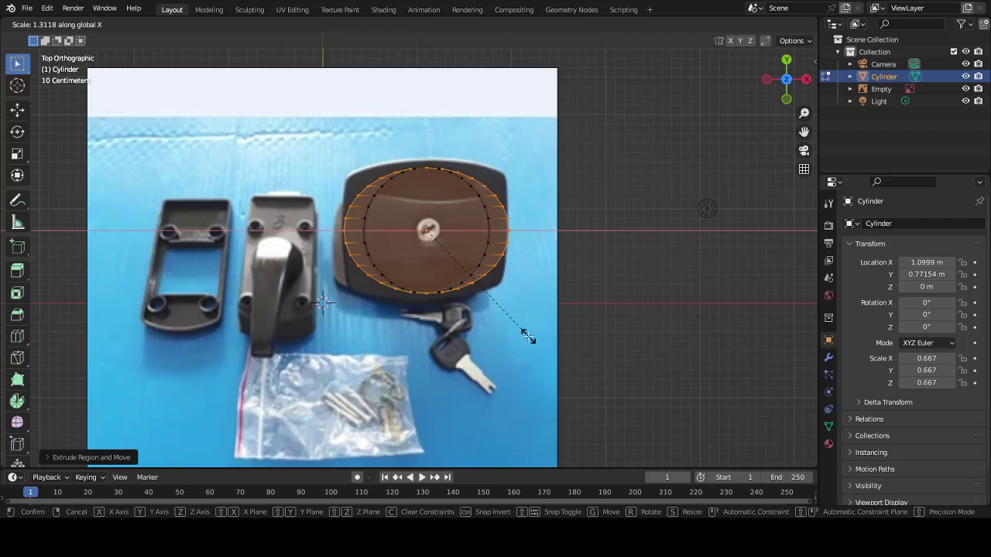
pyautogui.click(527, 335)
pyautogui.scroll(3, 390, 197)
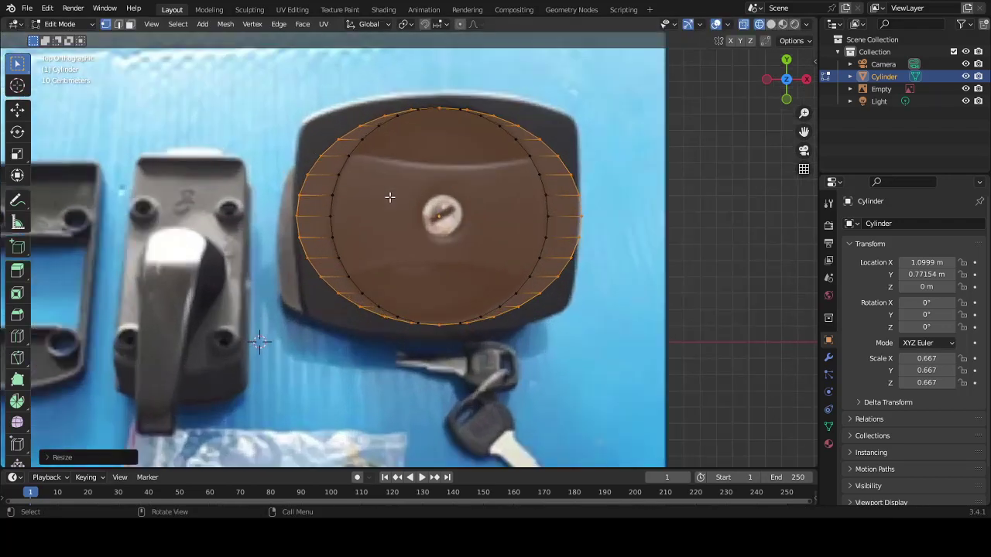
# Move the top-left outer-rim vertices along Y onto the plate's top edge.
pyautogui.keyDown('shift'); pyautogui.moveTo(390, 197); pyautogui.dragTo(413, 241, button='middle'); pyautogui.keyUp('shift')
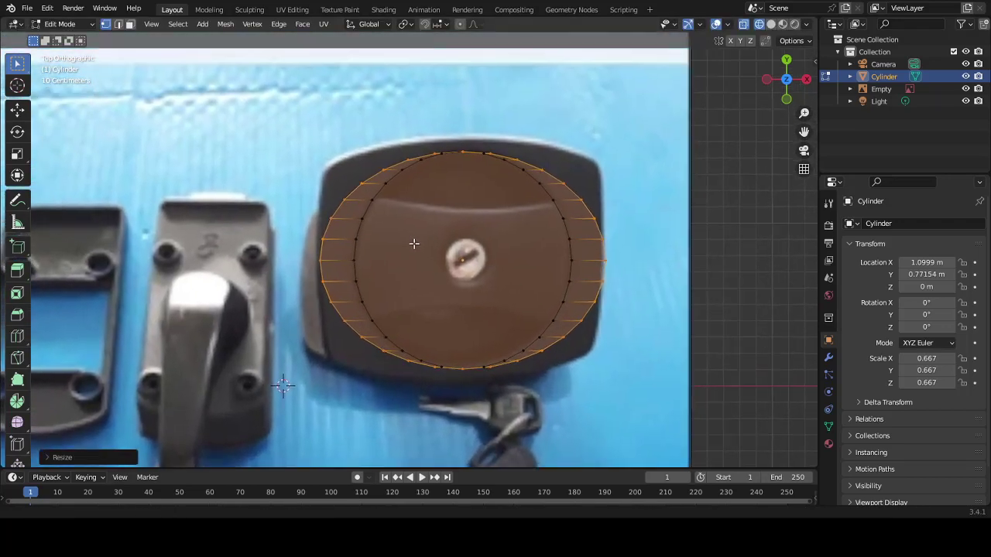
pyautogui.click(406, 162)
pyautogui.press('c')
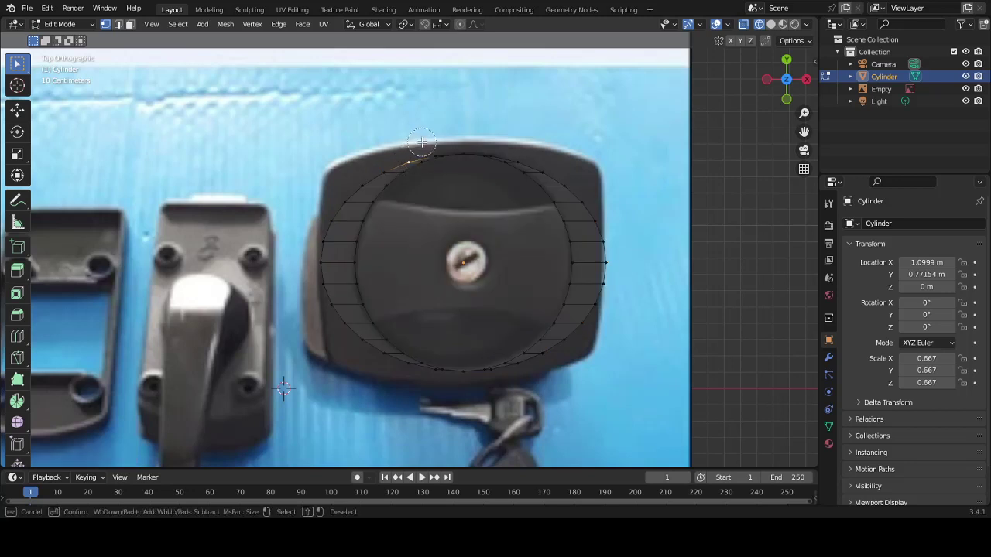
pyautogui.moveTo(392, 159); pyautogui.dragTo(367, 179)
pyautogui.rightClick(367, 179)
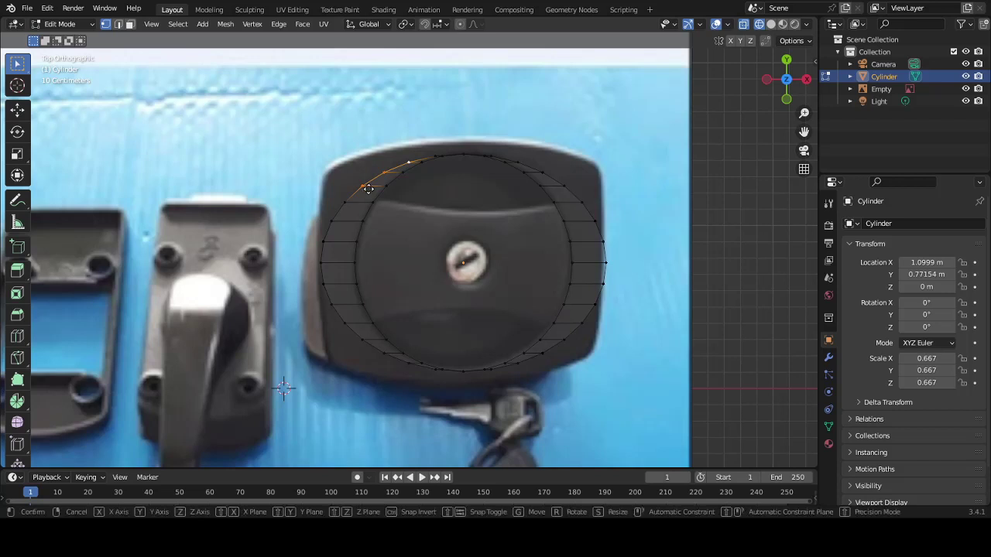
pyautogui.press('g')
pyautogui.press('z')
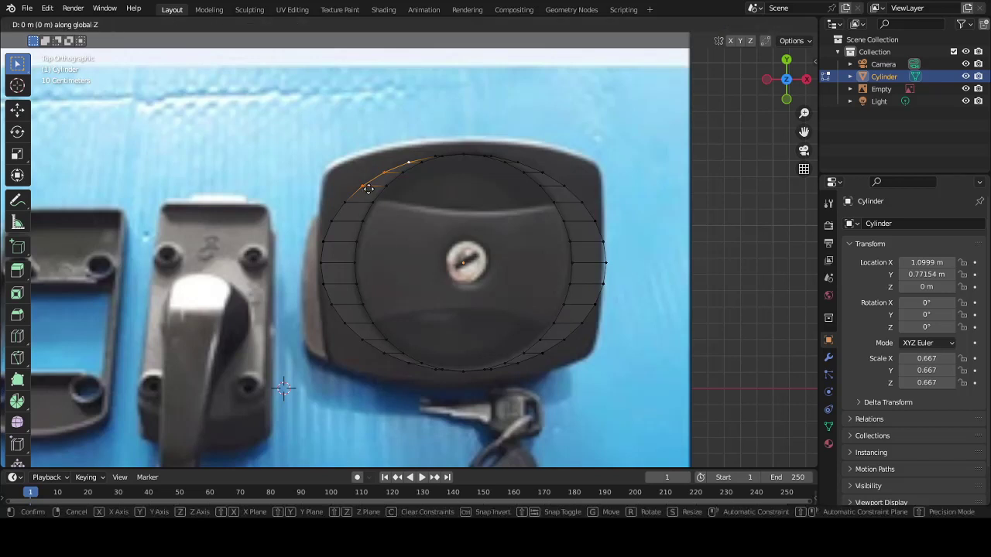
pyautogui.press('y')
pyautogui.click(371, 168)
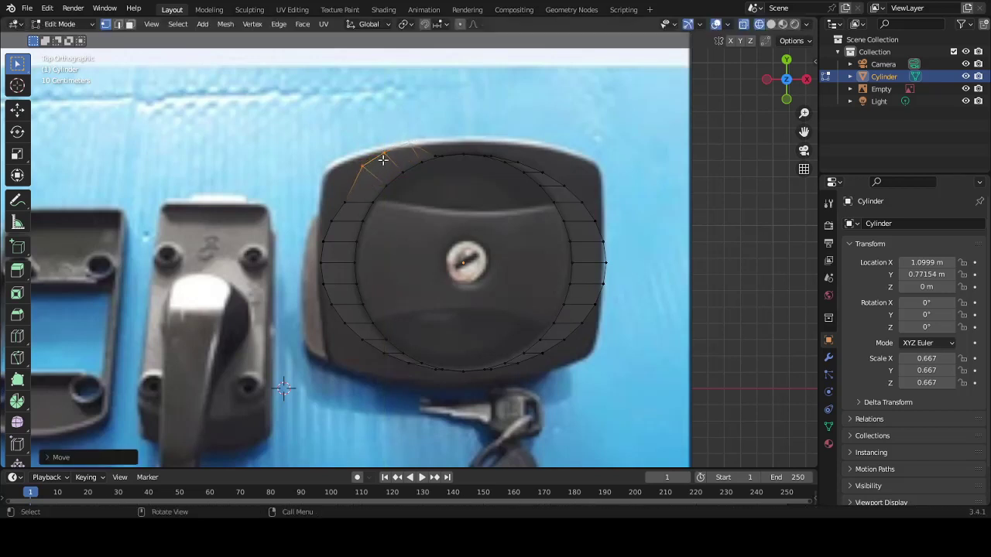
pyautogui.press('g')
pyautogui.press('y')
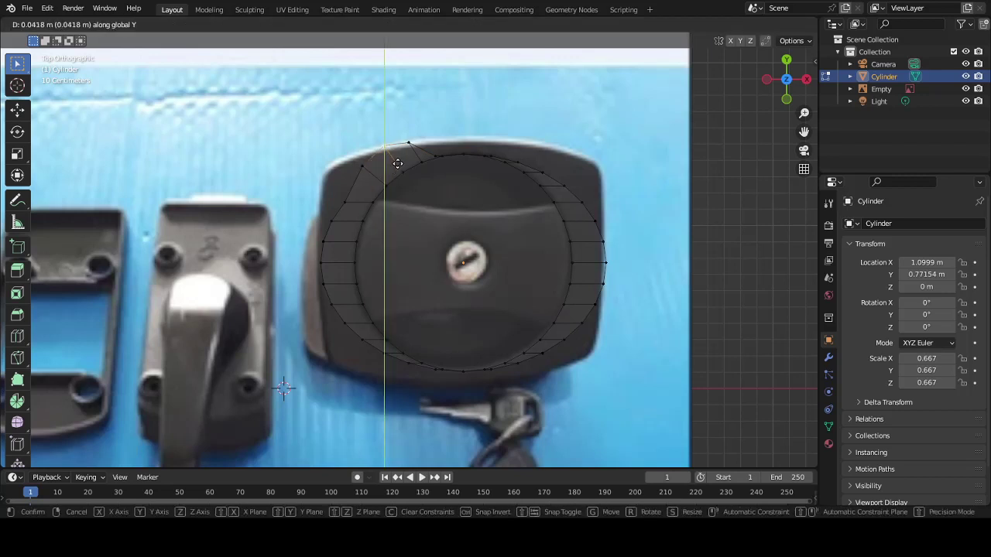
pyautogui.click(397, 163)
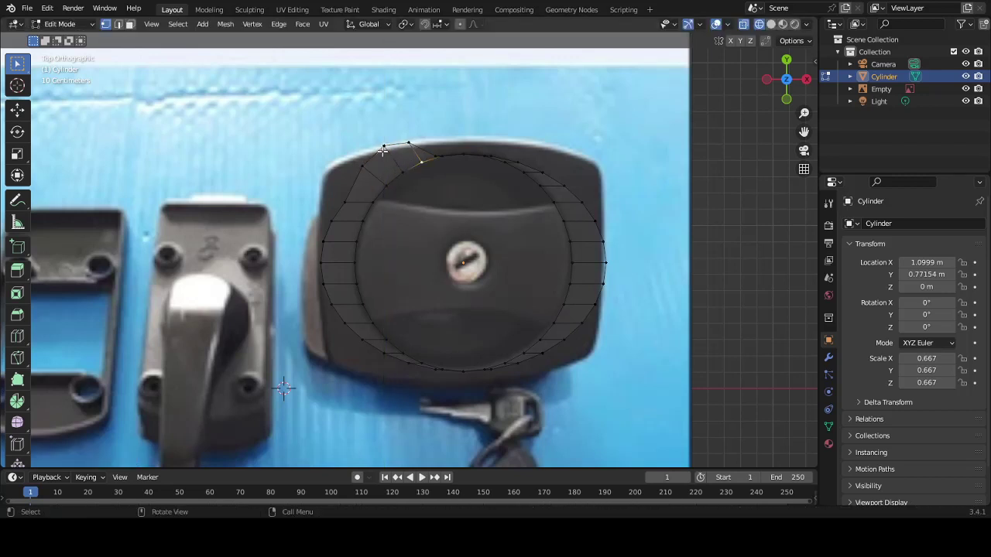
# Adjust the next top outer vertices along Y to follow the plate's top edge.
pyautogui.click(383, 149)
pyautogui.press('g')
pyautogui.press('y')
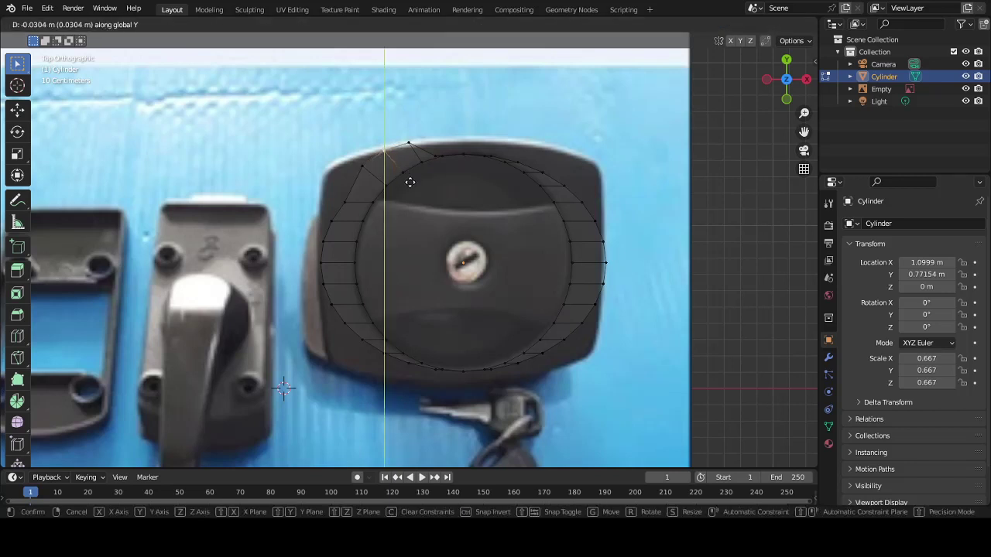
pyautogui.click(409, 182)
pyautogui.click(416, 153)
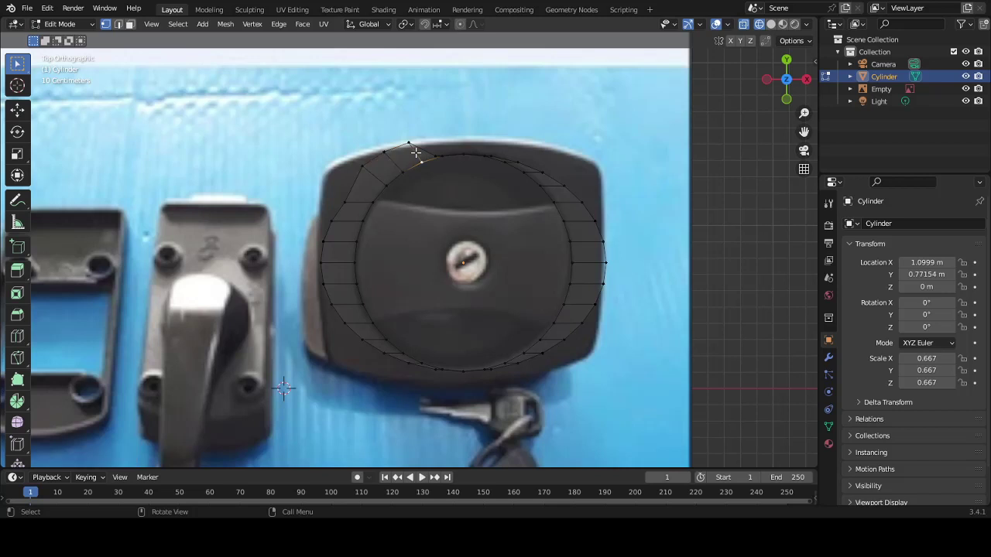
pyautogui.press('g')
pyautogui.press('y')
pyautogui.click(417, 152)
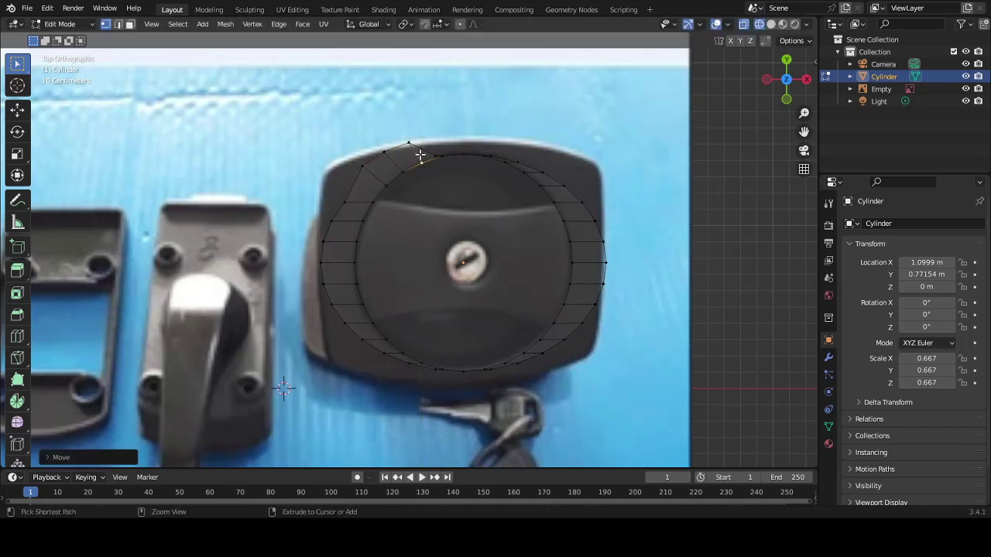
pyautogui.click(410, 145)
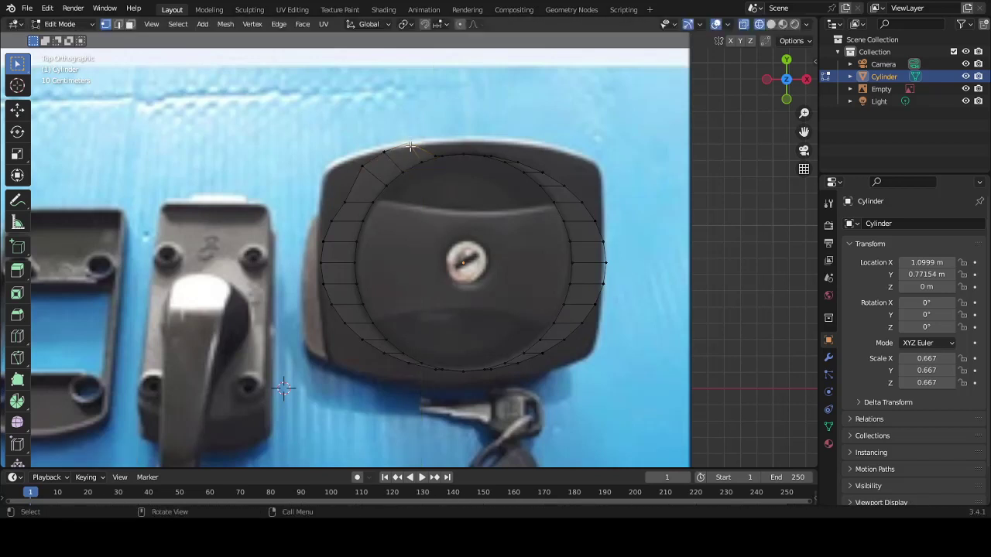
pyautogui.press('g')
pyautogui.press('y')
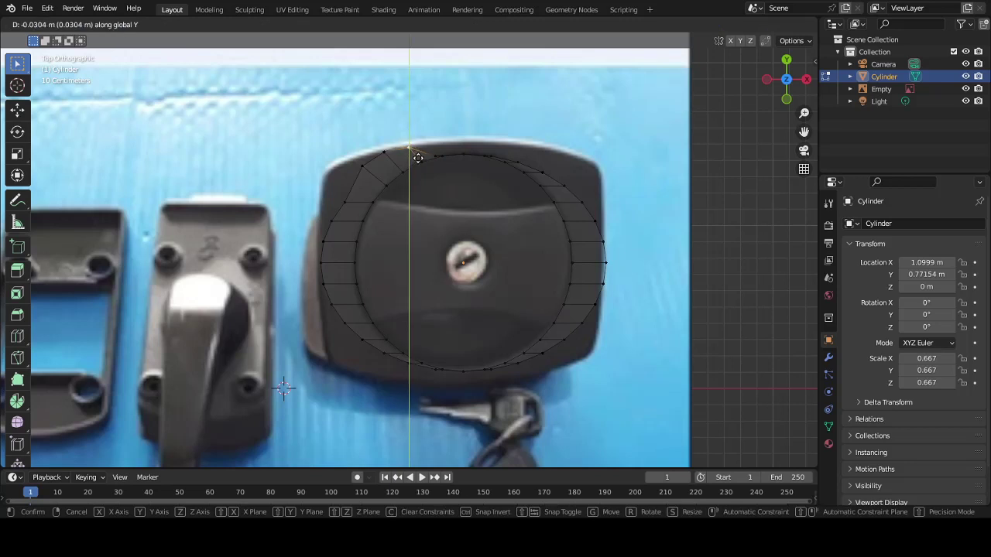
pyautogui.click(418, 158)
# Pull the upper-left outer vertex along Y and fine-tune a nearby top vertex onto the edge.
pyautogui.click(362, 160)
pyautogui.press('g')
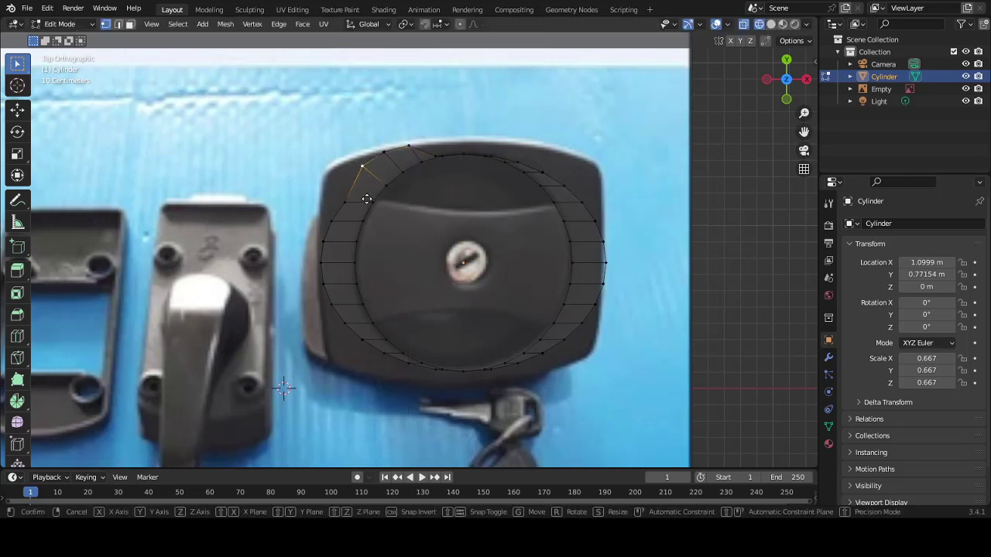
pyautogui.press('y')
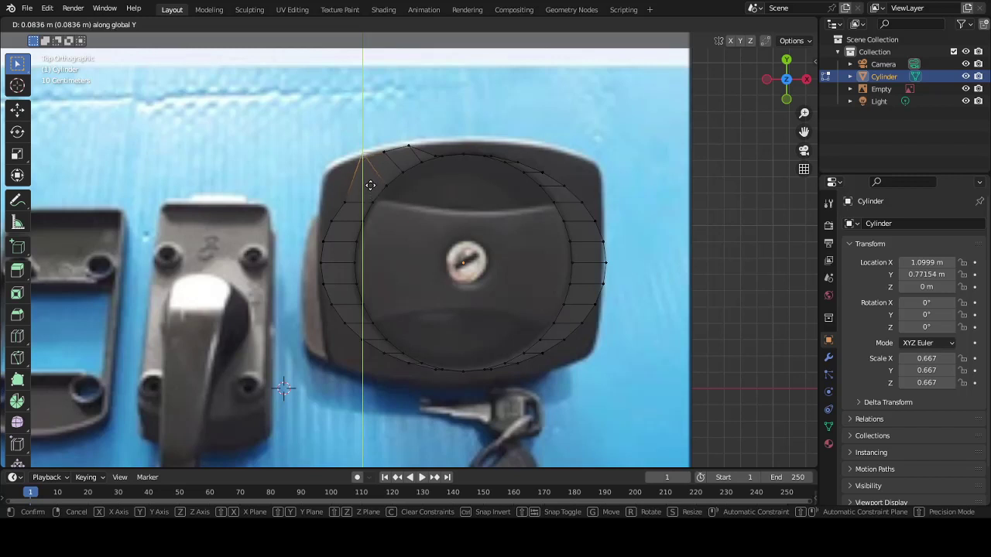
pyautogui.click(372, 187)
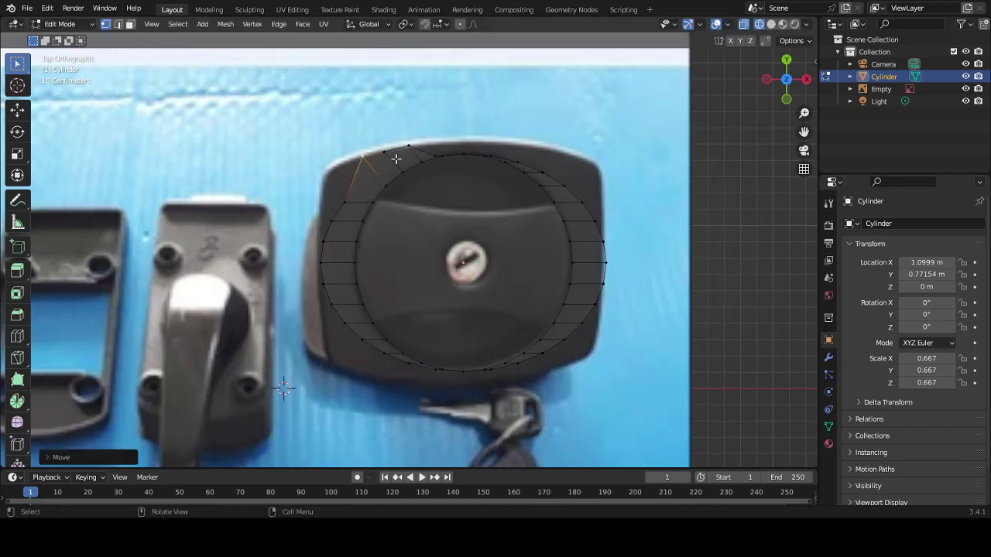
pyautogui.click(392, 158)
pyautogui.press('g')
pyautogui.press('y')
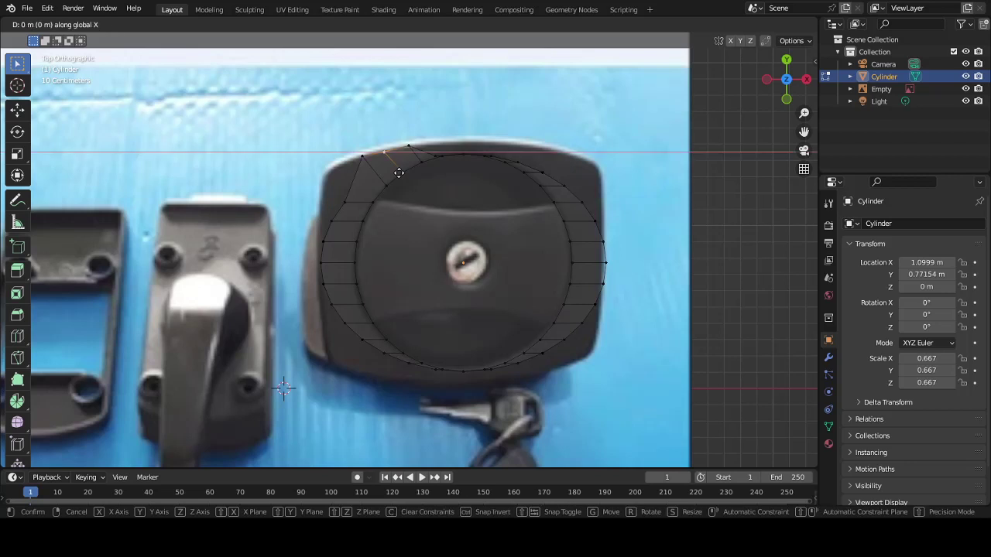
pyautogui.click(401, 173)
pyautogui.press('g')
pyautogui.press('y')
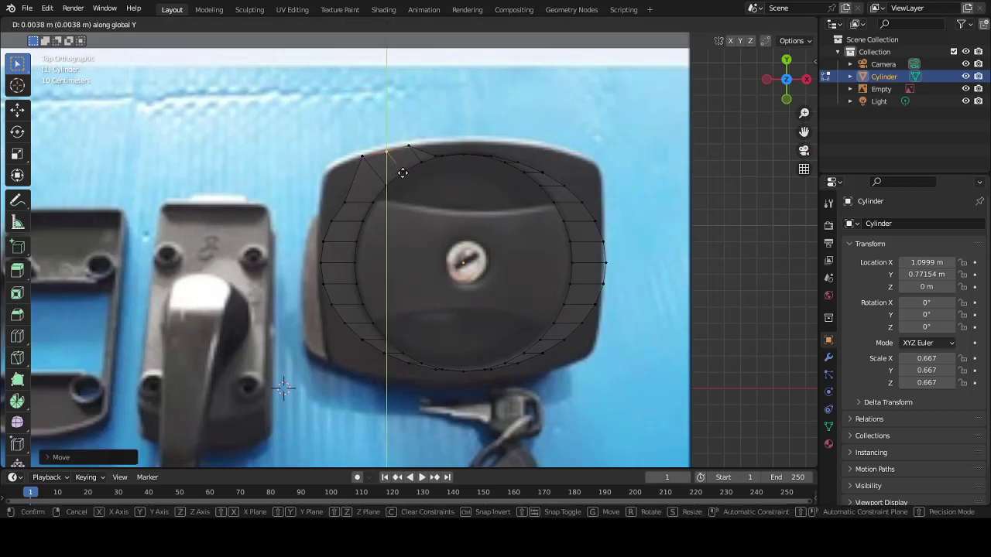
pyautogui.click(404, 171)
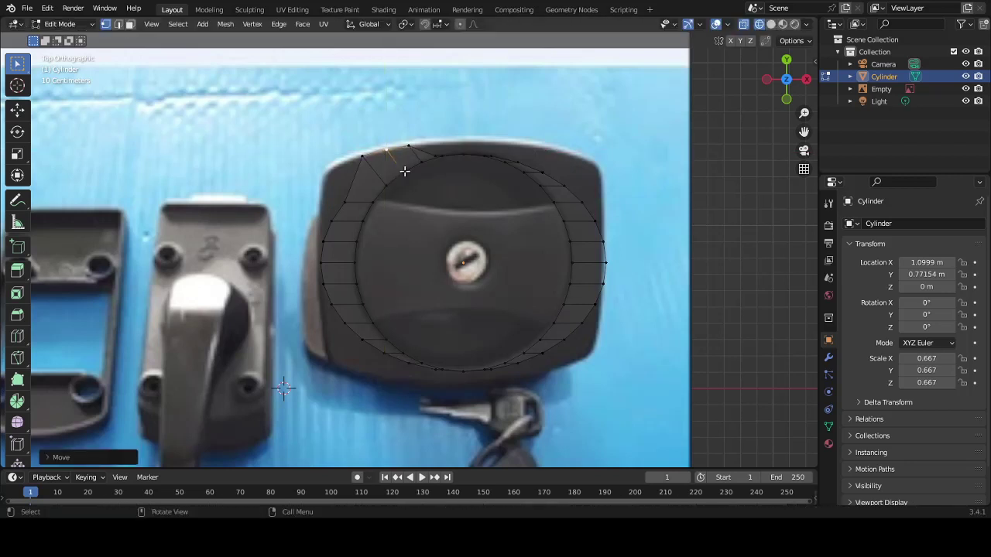
# Place a vertex on the plate's upper-left corner, moving it along Y then X.
pyautogui.keyDown('ctrl'); pyautogui.rightClick(348, 202); pyautogui.keyUp('ctrl')
pyautogui.press('g')
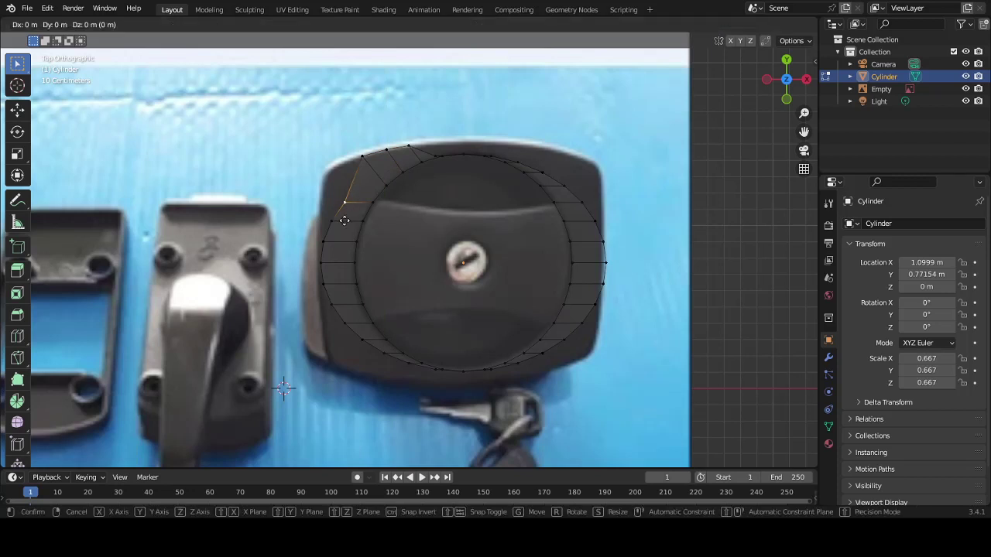
pyautogui.press('y')
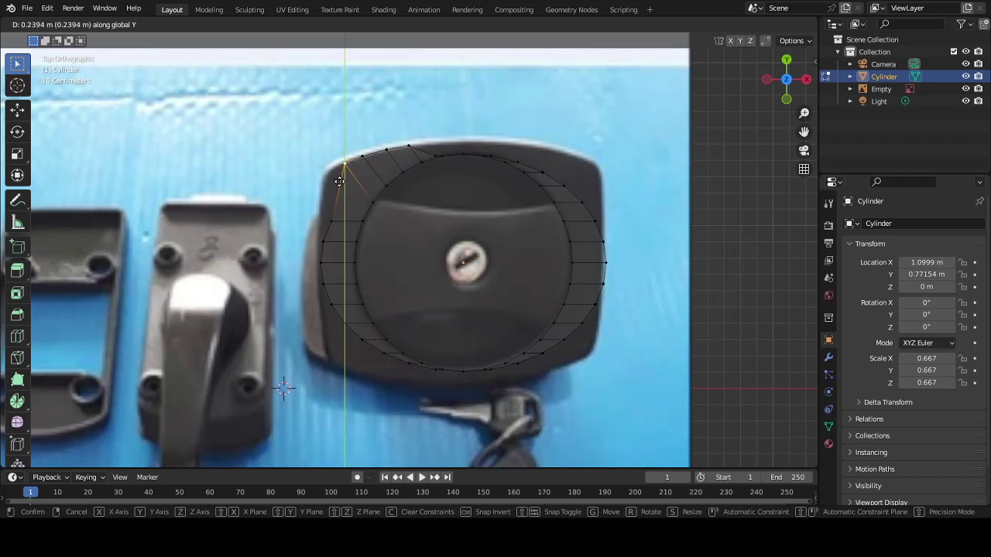
pyautogui.click(339, 181)
pyautogui.press('g')
pyautogui.press('x')
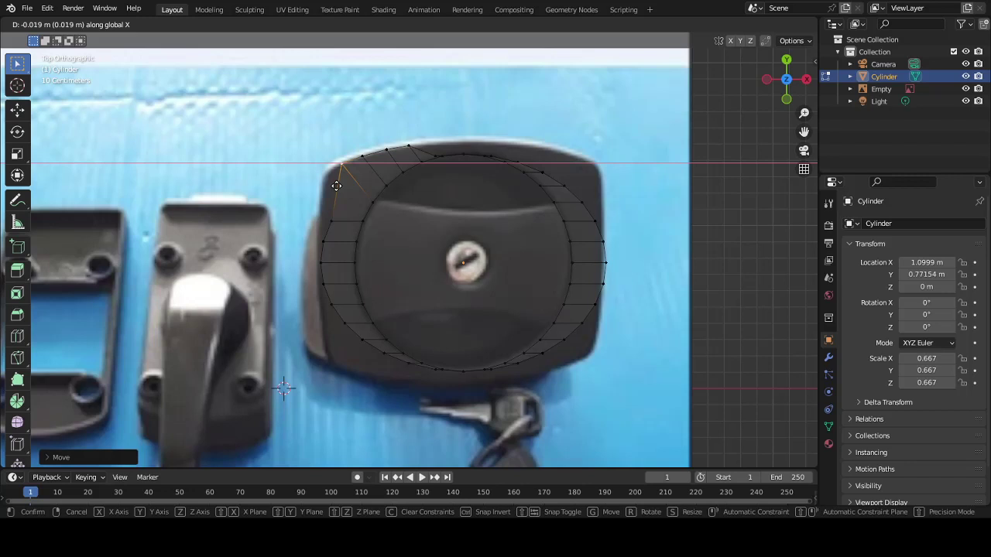
pyautogui.click(336, 186)
# Raise the two left-side outer-rim vertices along Y onto the plate's edge.
pyautogui.click(334, 216)
pyautogui.press('g')
pyautogui.press('y')
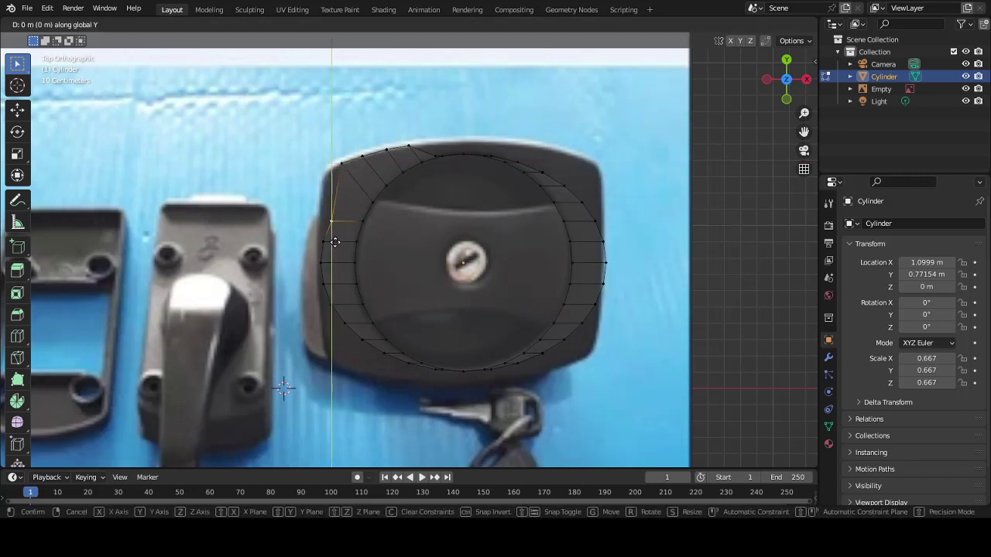
pyautogui.click(322, 196)
pyautogui.press('g')
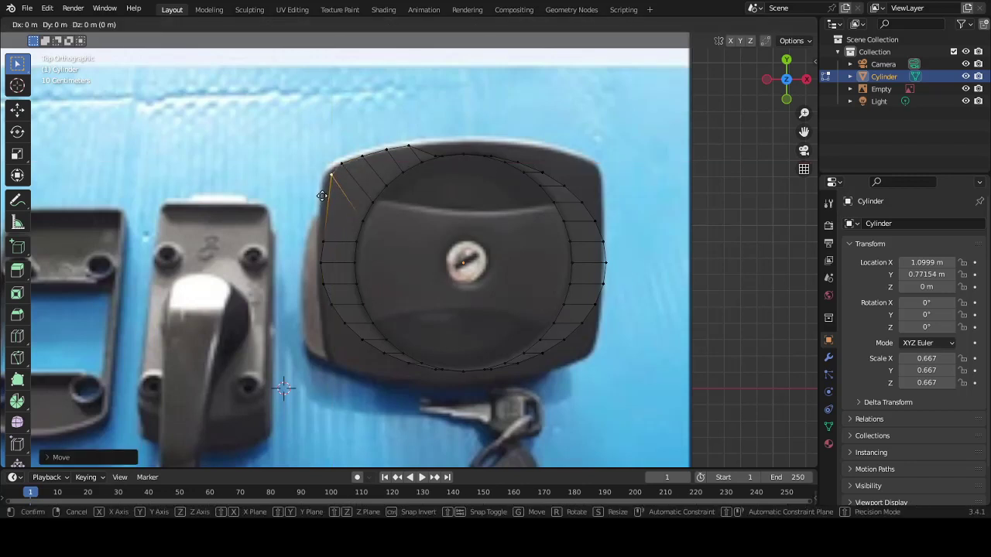
pyautogui.press('x')
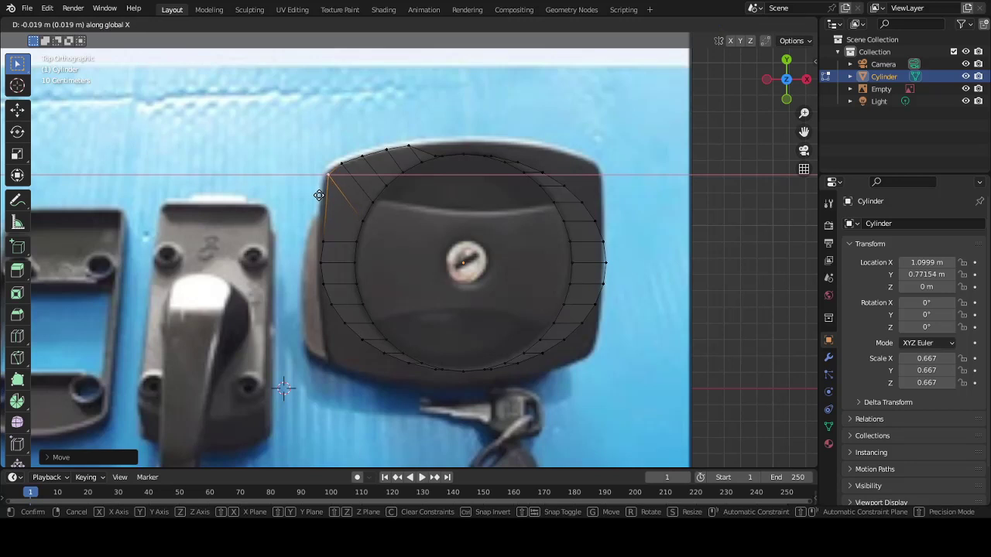
pyautogui.press('y')
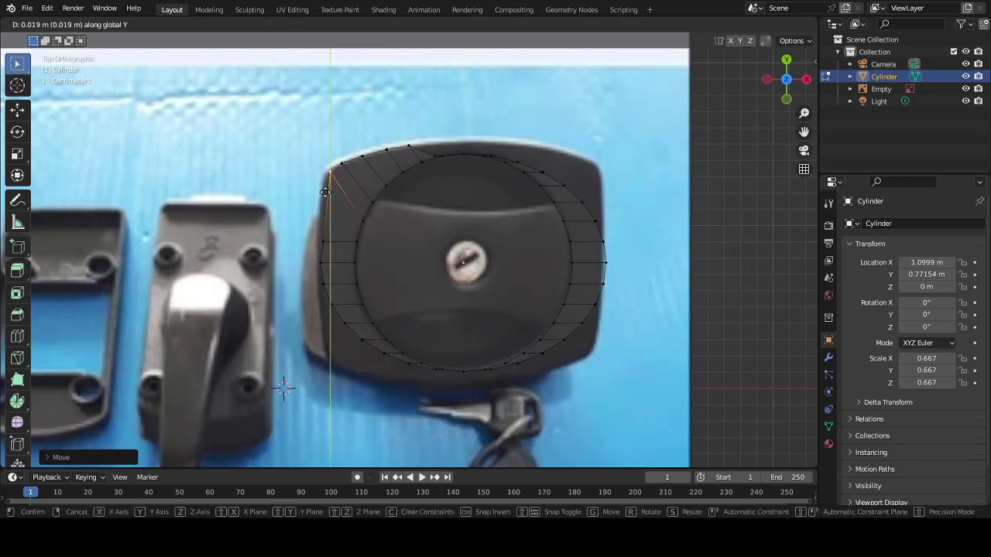
pyautogui.click(325, 192)
pyautogui.click(331, 250)
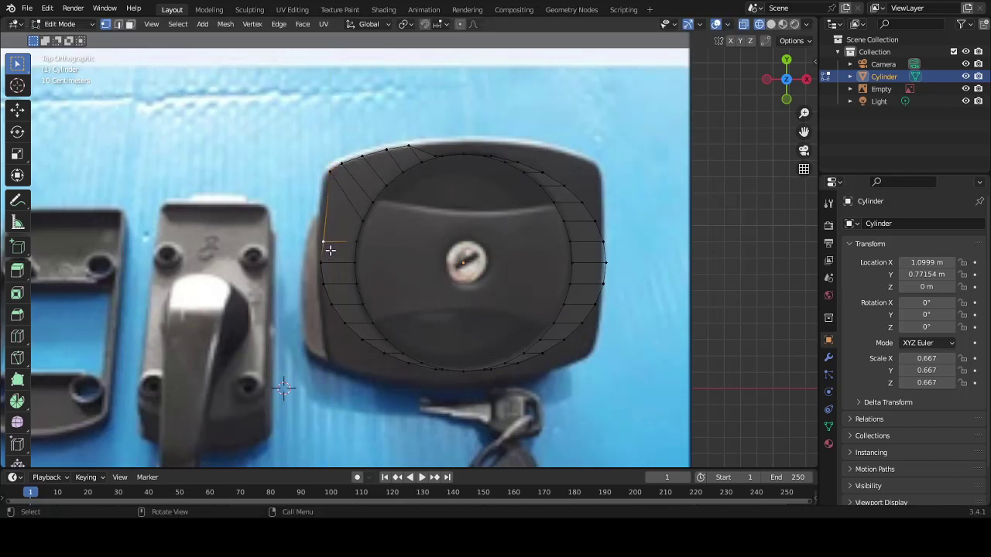
pyautogui.press('g')
pyautogui.press('y')
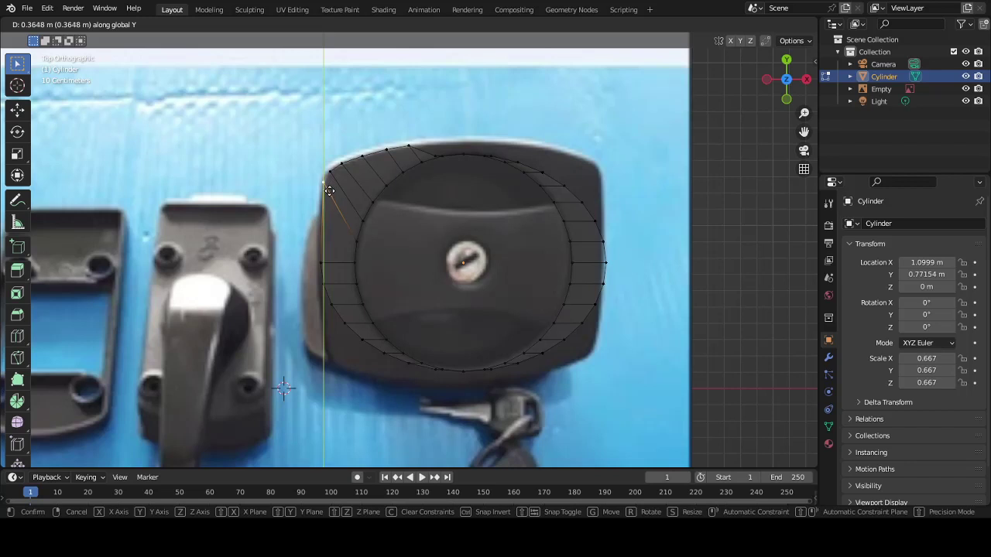
pyautogui.click(329, 191)
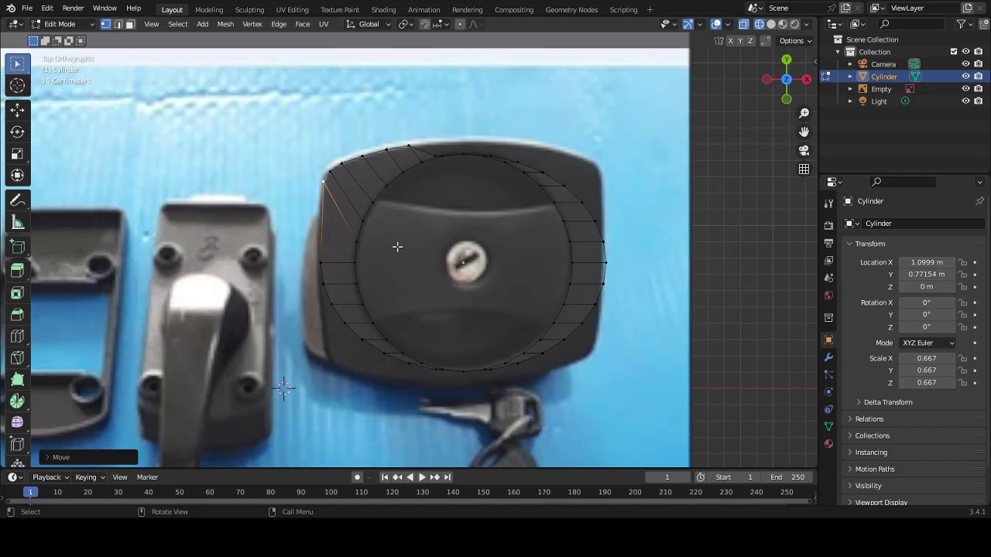
# Slide the top rim vertex and its left neighbour along Y onto the plate's top edge, nudging the neighbour along X.
pyautogui.click(468, 155)
pyautogui.press('g')
pyautogui.press('y')
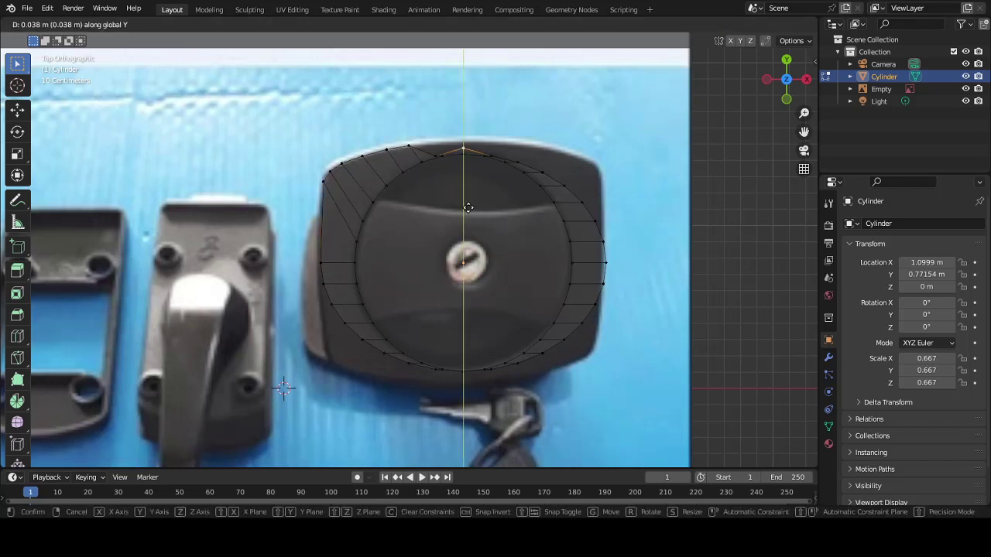
pyautogui.click(469, 201)
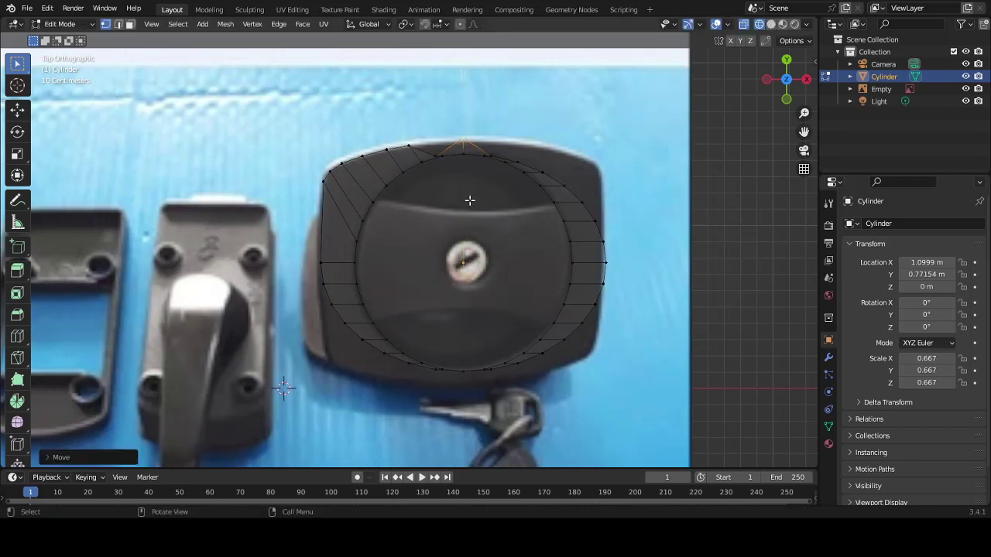
pyautogui.click(437, 157)
pyautogui.press('g')
pyautogui.press('y')
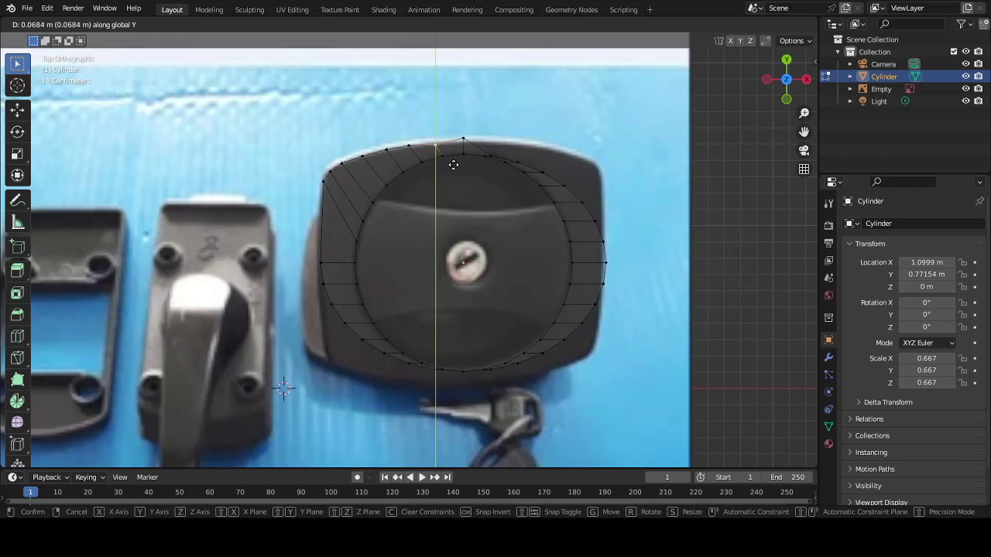
pyautogui.click(453, 164)
pyautogui.press('g')
pyautogui.press('x')
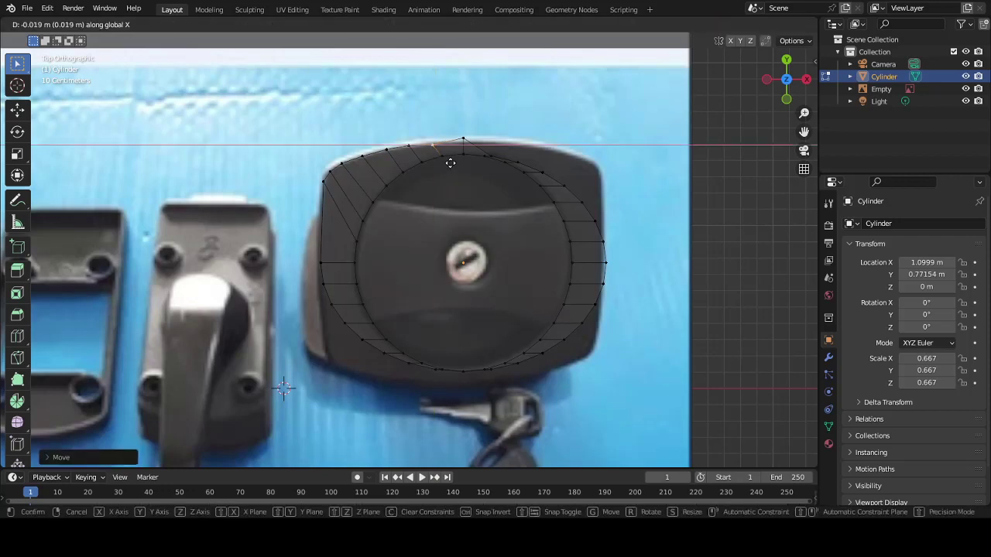
pyautogui.click(449, 162)
# Zoom in on the top edge and settle two more top-rim vertices onto it along Y.
pyautogui.scroll(4, 448, 163)
pyautogui.scroll(-2, 449, 162)
pyautogui.keyDown('shift'); pyautogui.moveTo(449, 163); pyautogui.dragTo(402, 248, button='middle'); pyautogui.keyUp('shift')
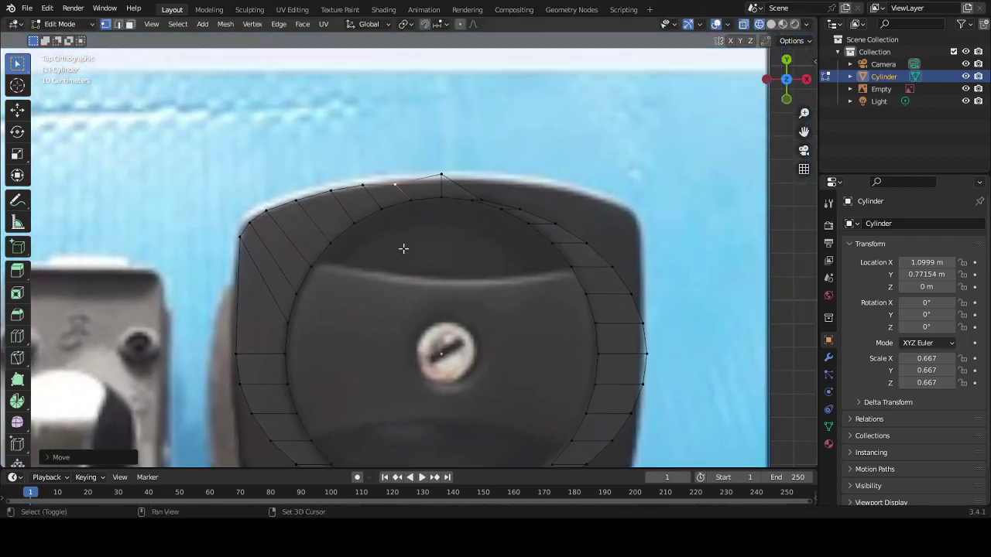
pyautogui.scroll(1, 403, 246)
pyautogui.click(366, 182)
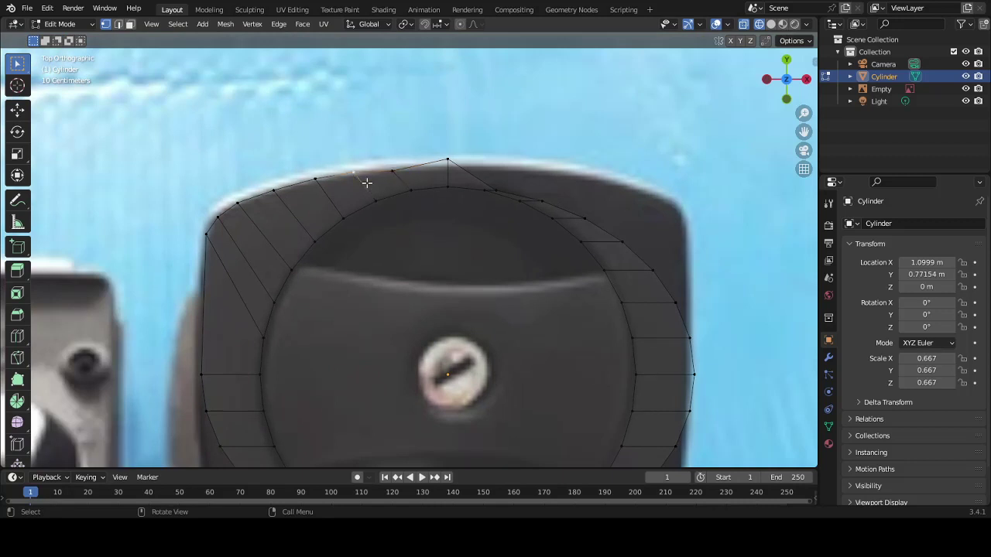
pyautogui.press('g')
pyautogui.press('y')
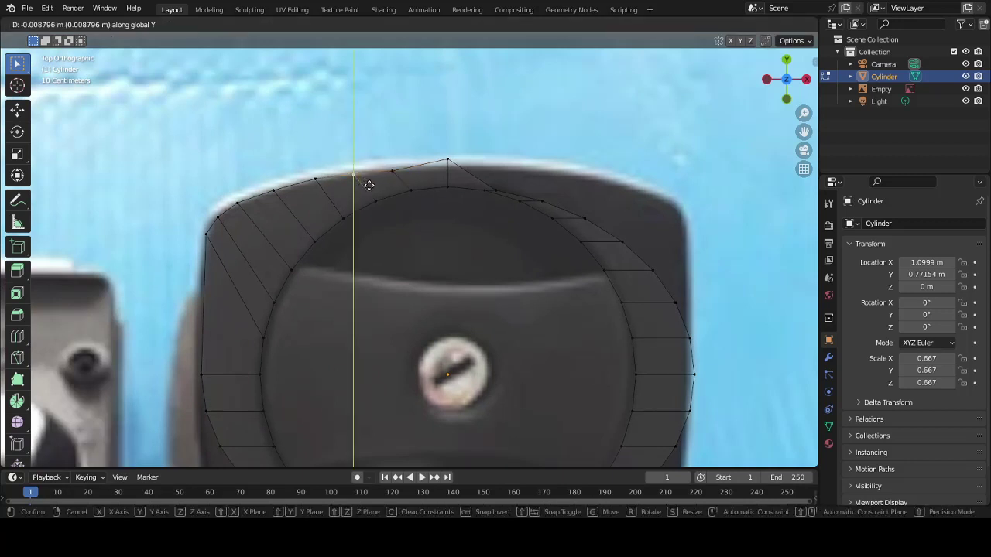
pyautogui.click(369, 185)
pyautogui.click(459, 171)
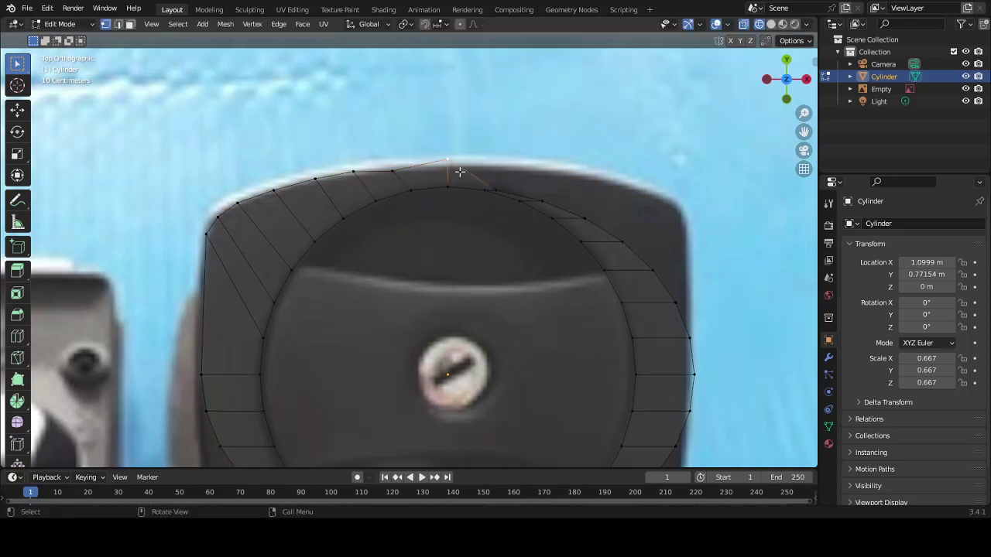
pyautogui.press('g')
pyautogui.press('y')
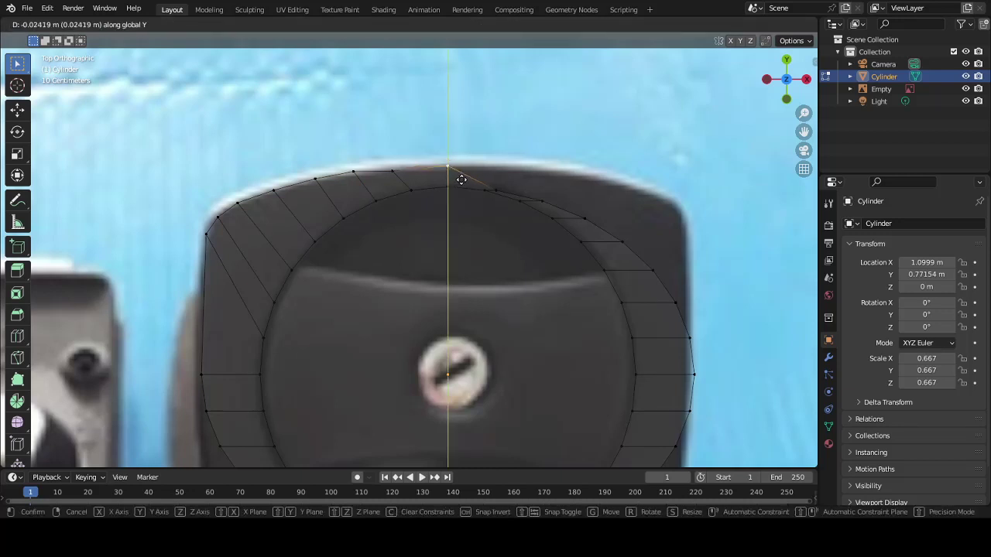
pyautogui.click(461, 180)
pyautogui.scroll(-4, 425, 274)
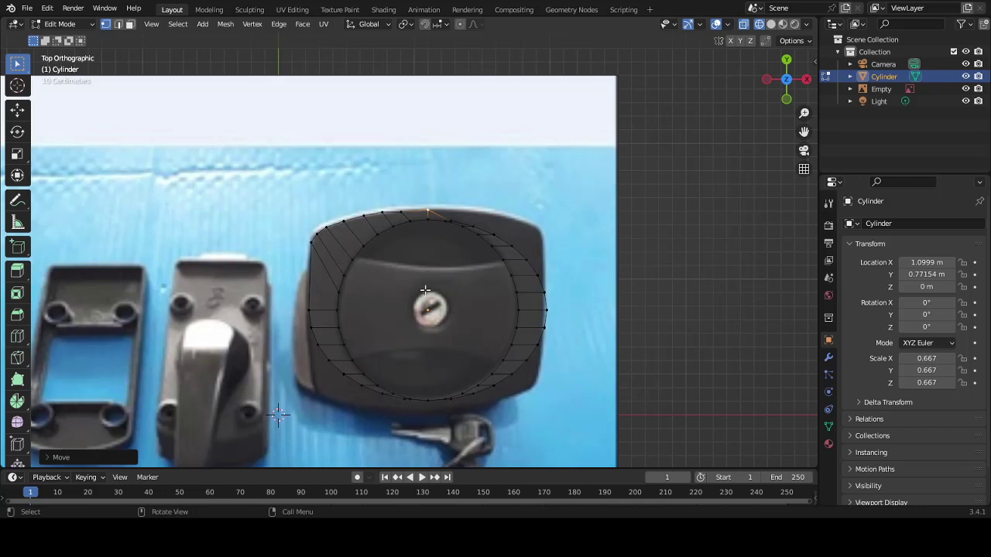
# Slide an upper-left rim vertex and a right-of-centre top vertex along Y onto the plate edge.
pyautogui.click(353, 223)
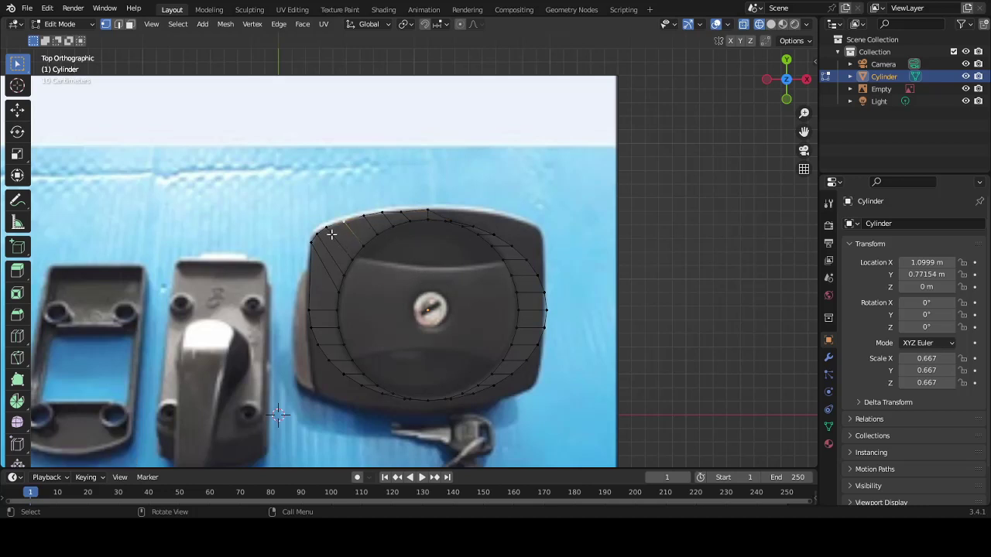
pyautogui.press('g')
pyautogui.press('y')
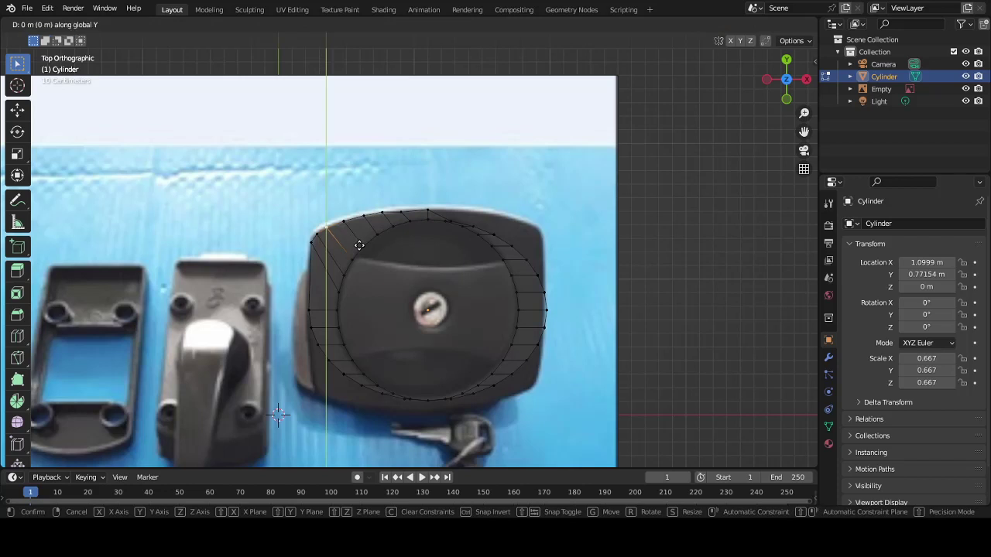
pyautogui.click(359, 246)
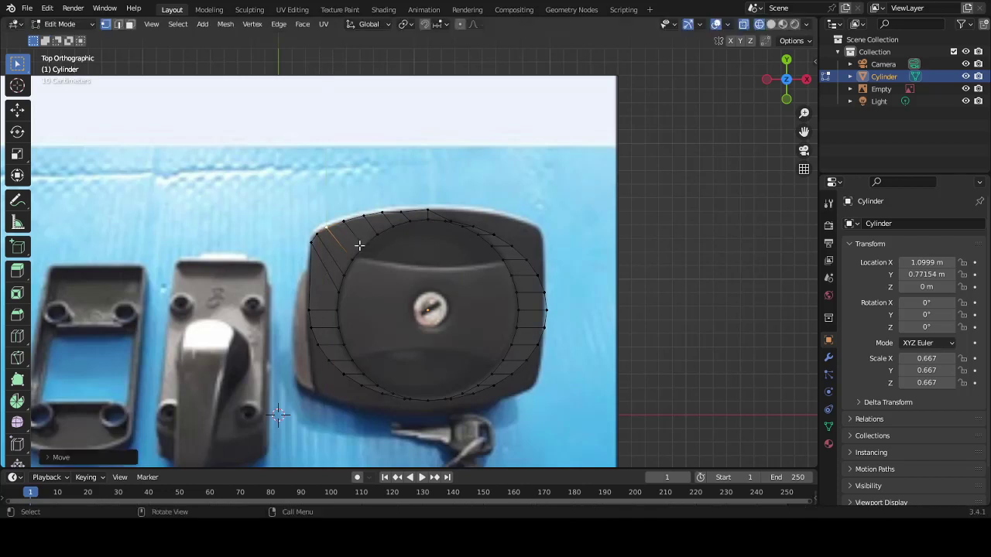
pyautogui.click(451, 222)
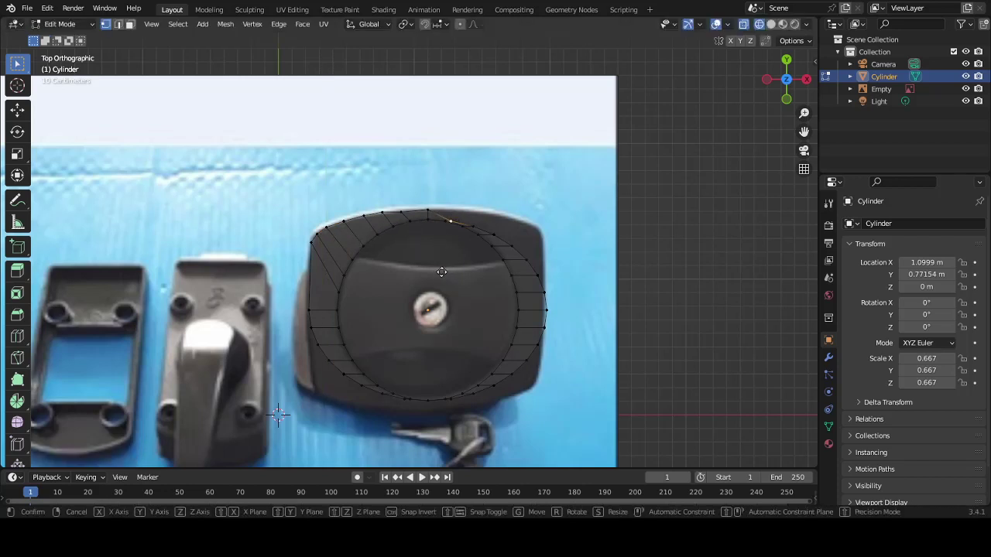
pyautogui.press('g')
pyautogui.press('y')
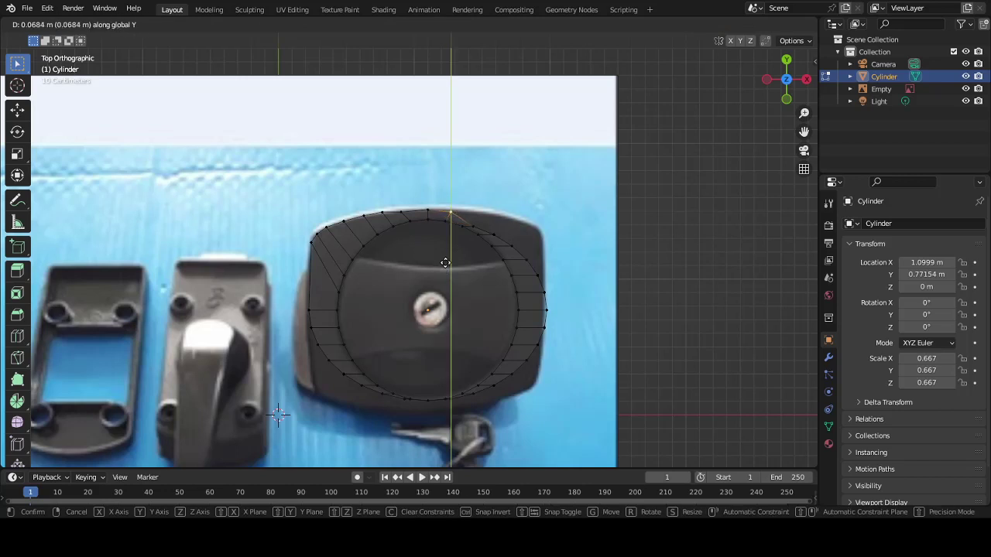
pyautogui.click(445, 263)
pyautogui.press('g')
pyautogui.press('y')
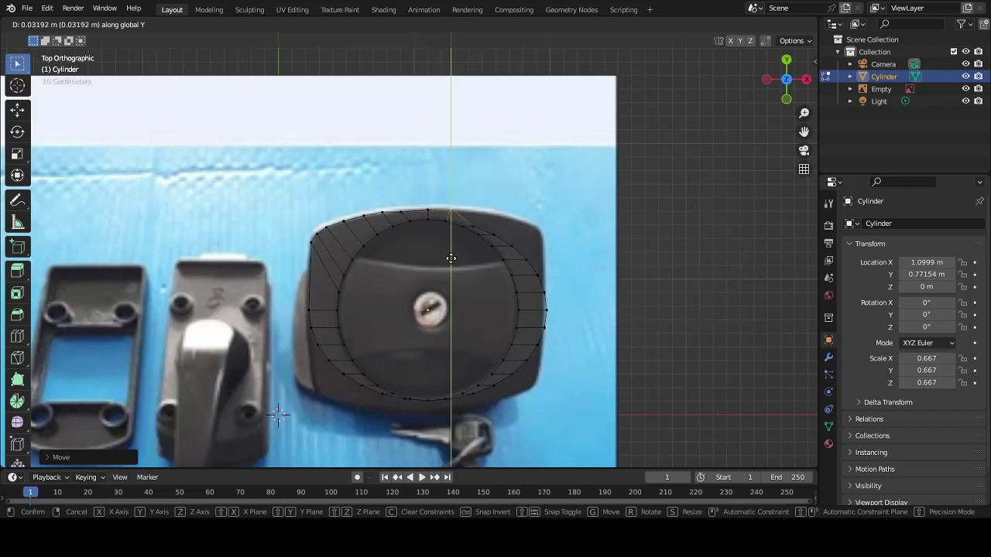
pyautogui.click(452, 259)
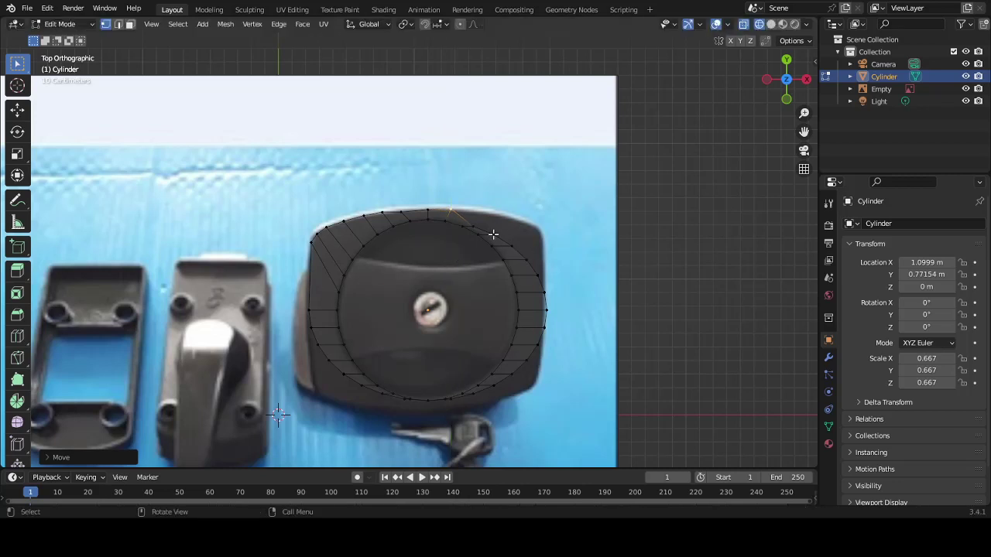
# Step the rim vertices right of centre along Y onto the plate's top edge.
pyautogui.click(483, 232)
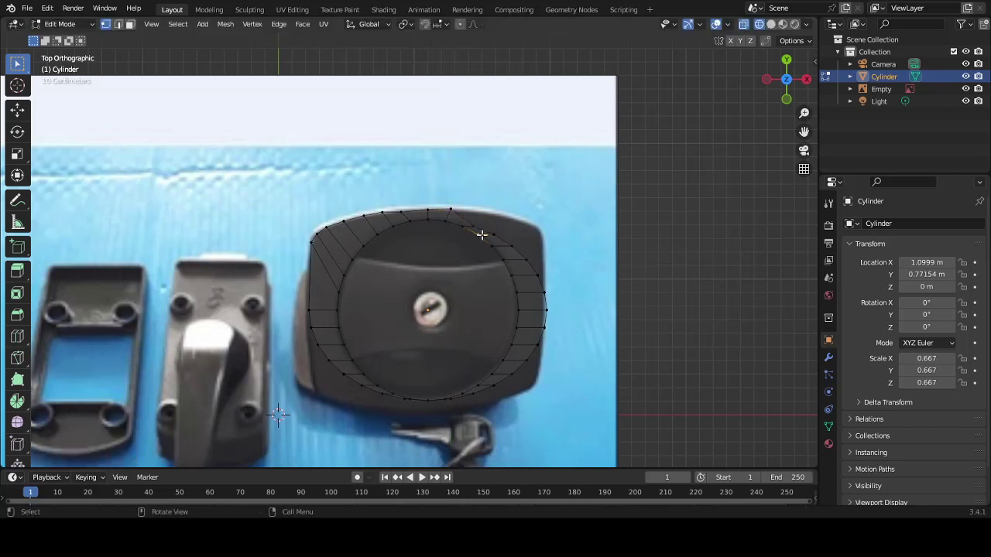
pyautogui.press('g')
pyautogui.press('y')
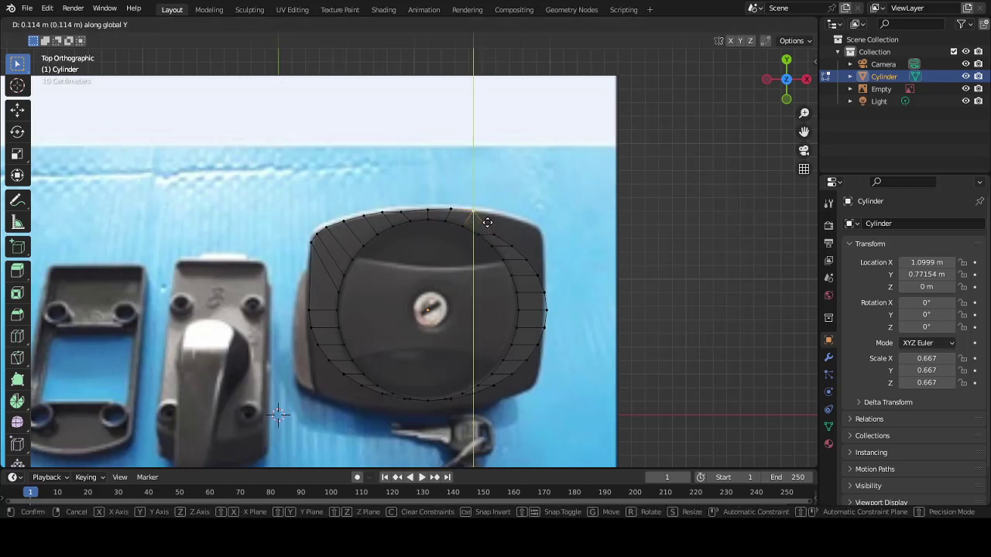
pyautogui.click(487, 222)
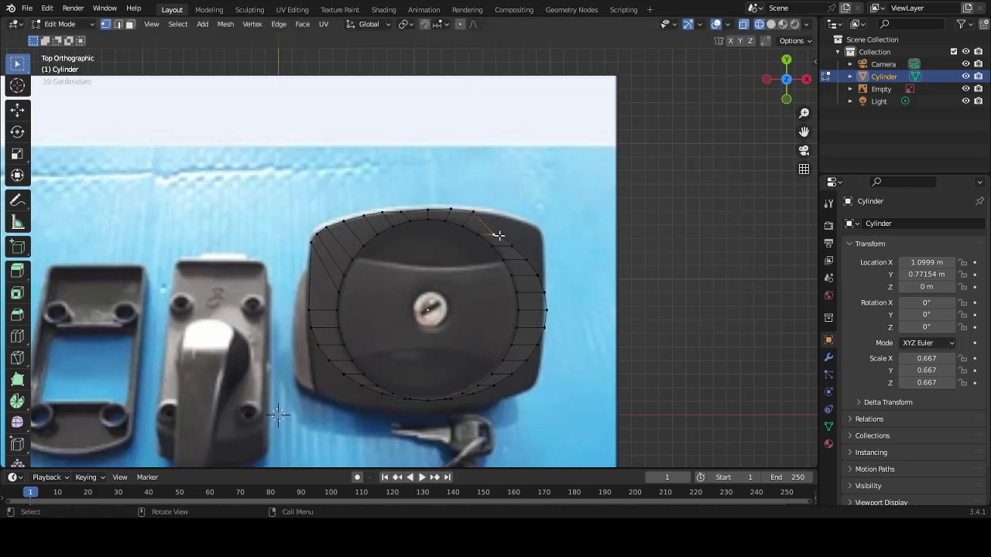
pyautogui.press('g')
pyautogui.press('y')
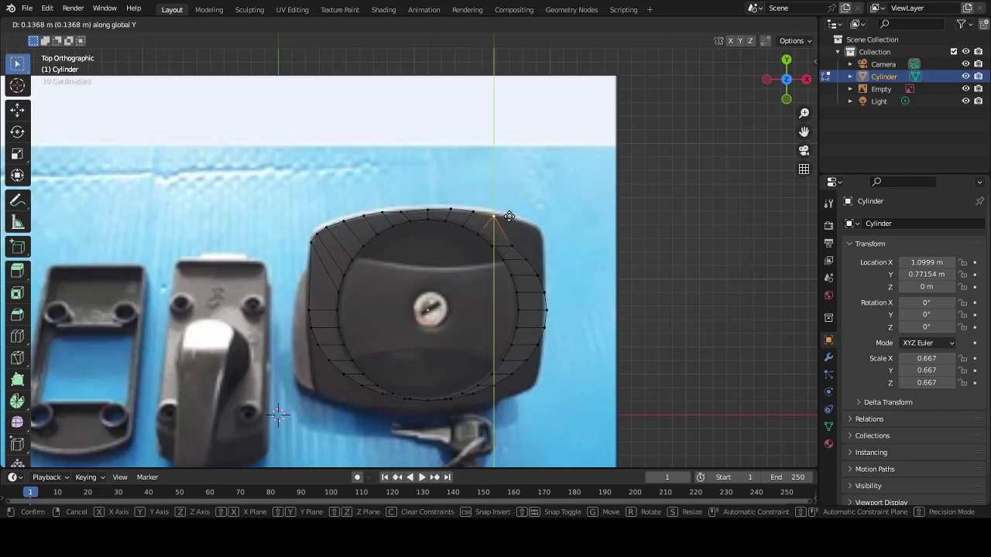
pyautogui.click(509, 216)
pyautogui.press('g')
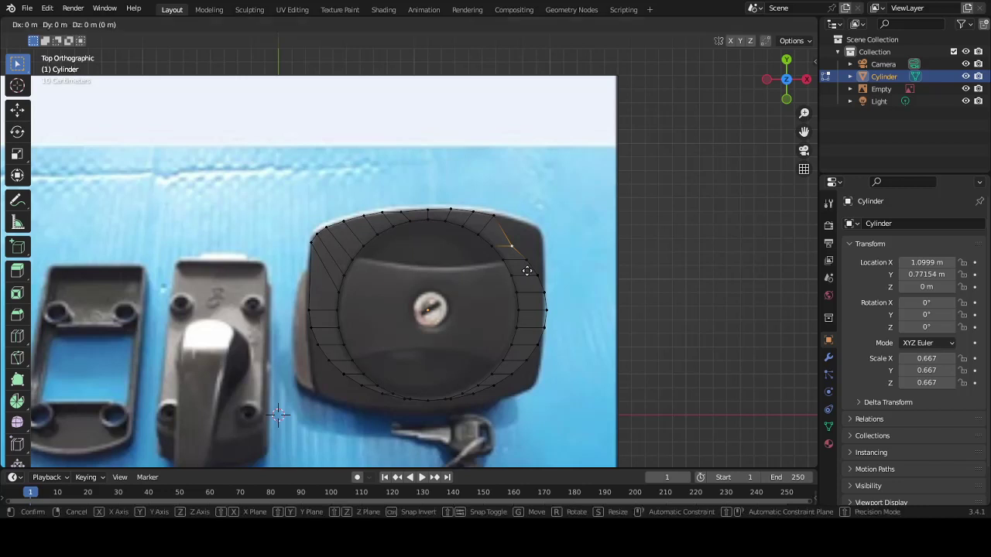
pyautogui.press('y')
pyautogui.click(532, 243)
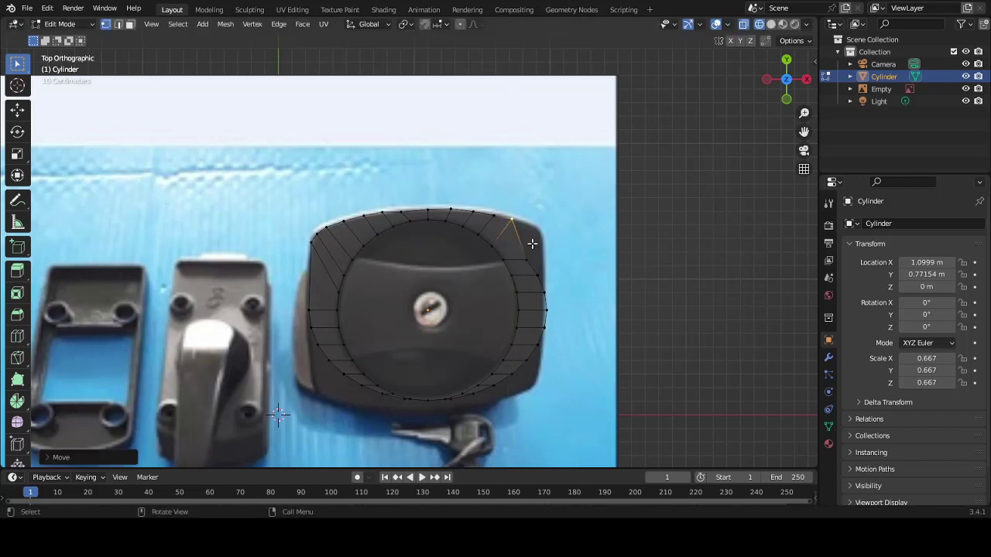
# Hide a right-side vertex and slide the top-right rim vertex along Y to the plate's corner.
pyautogui.click(534, 260)
pyautogui.press('h')
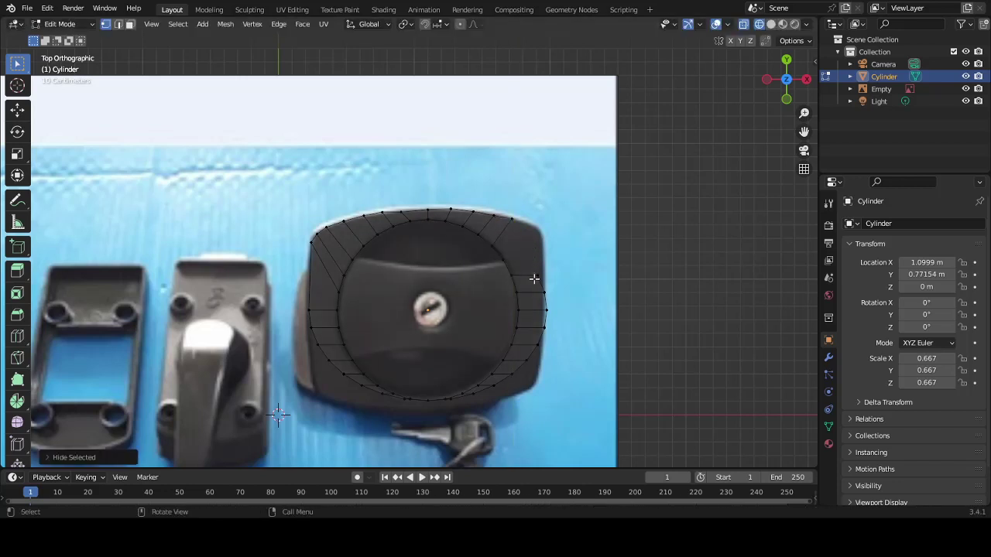
pyautogui.click(534, 278)
pyautogui.press('g')
pyautogui.press('y')
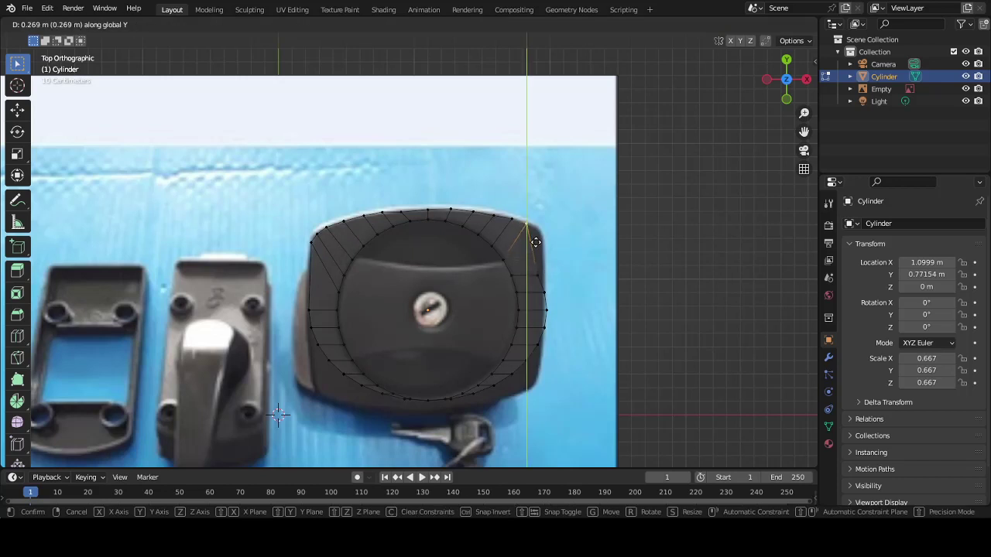
pyautogui.click(539, 241)
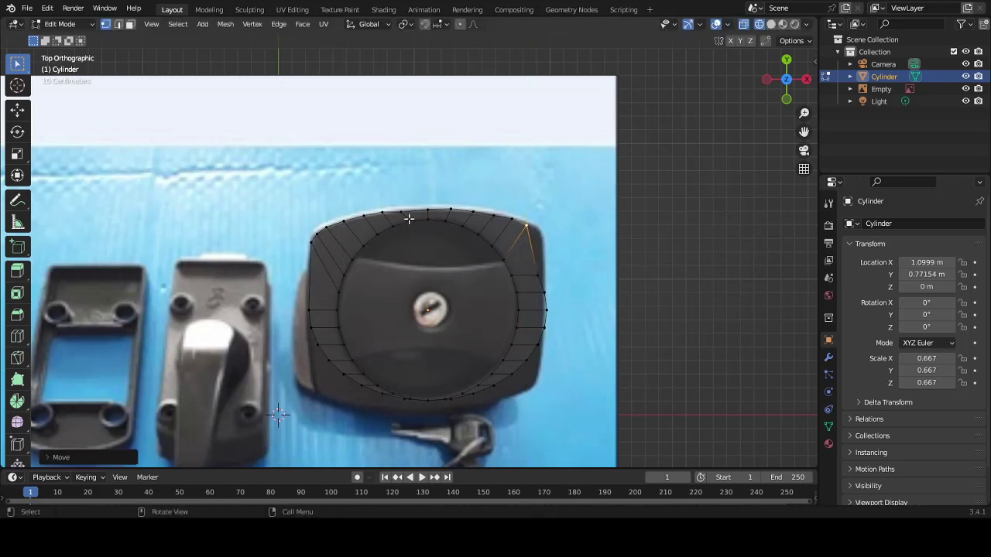
# Reposition a top-rim vertex, then refine its height along Y onto the plate's top edge.
pyautogui.click(409, 219)
pyautogui.press('g')
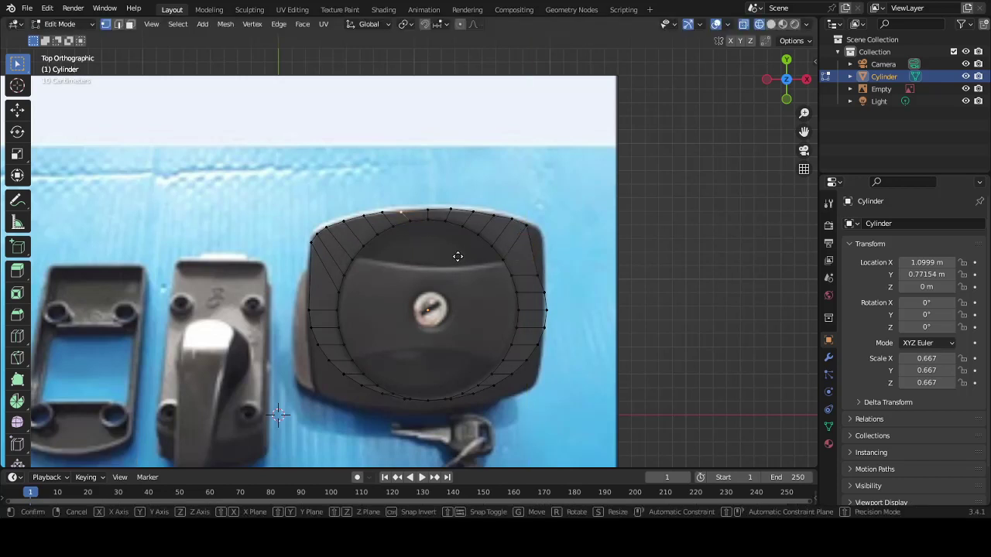
pyautogui.click(462, 257)
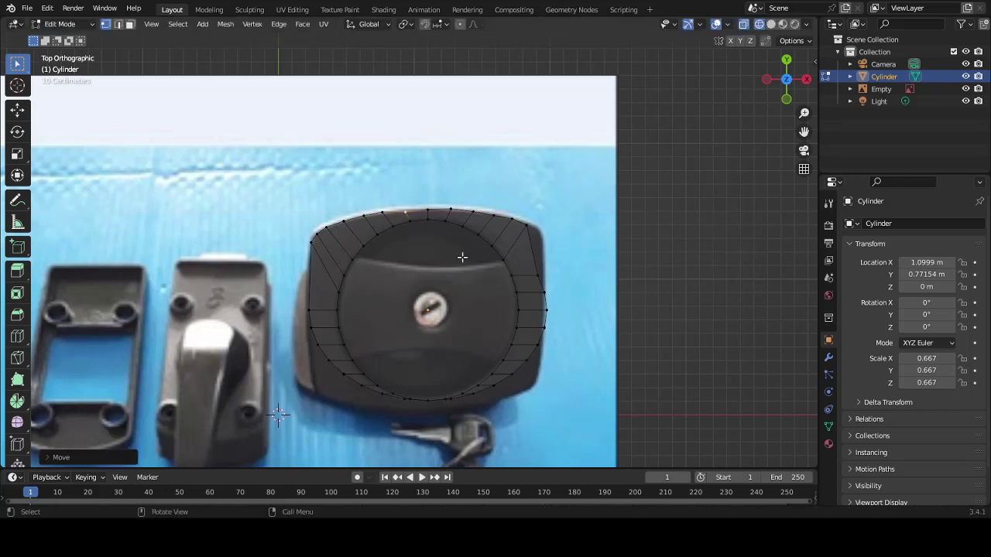
pyautogui.press('g')
pyautogui.press('y')
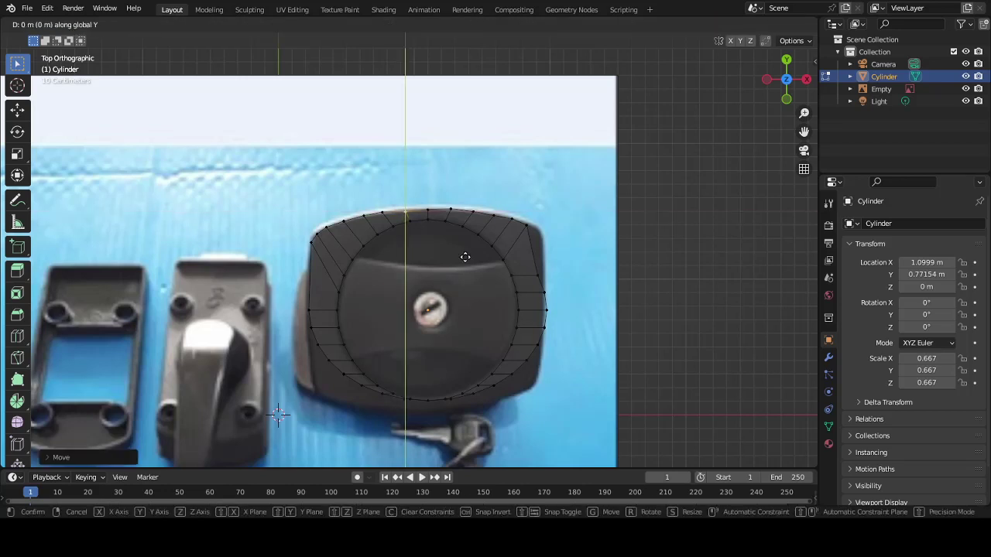
pyautogui.click(465, 254)
pyautogui.press('g')
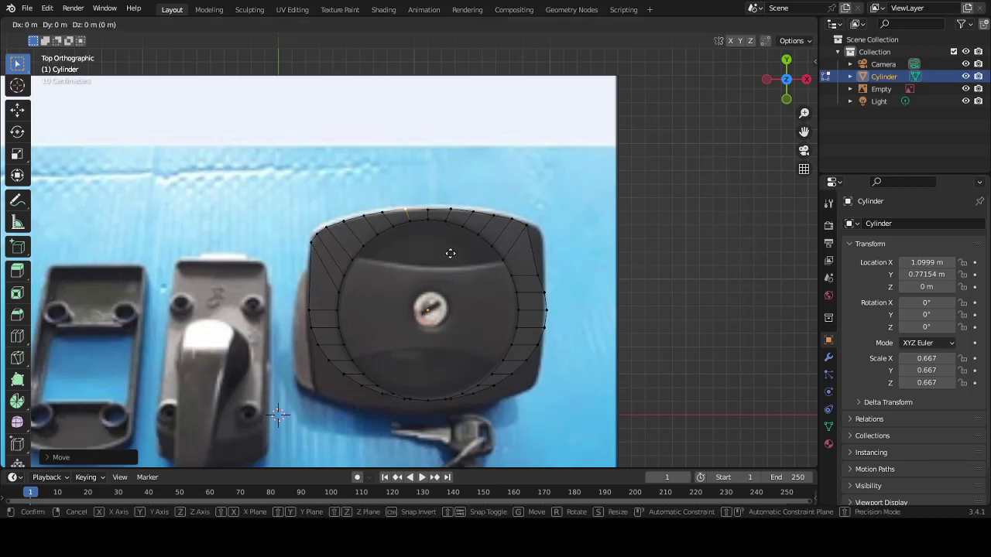
pyautogui.press('y')
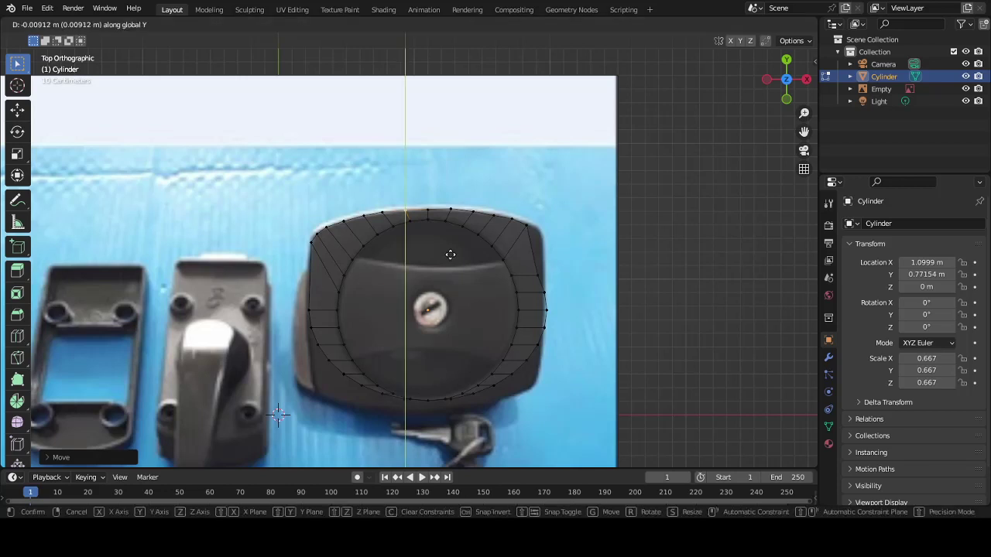
pyautogui.click(449, 254)
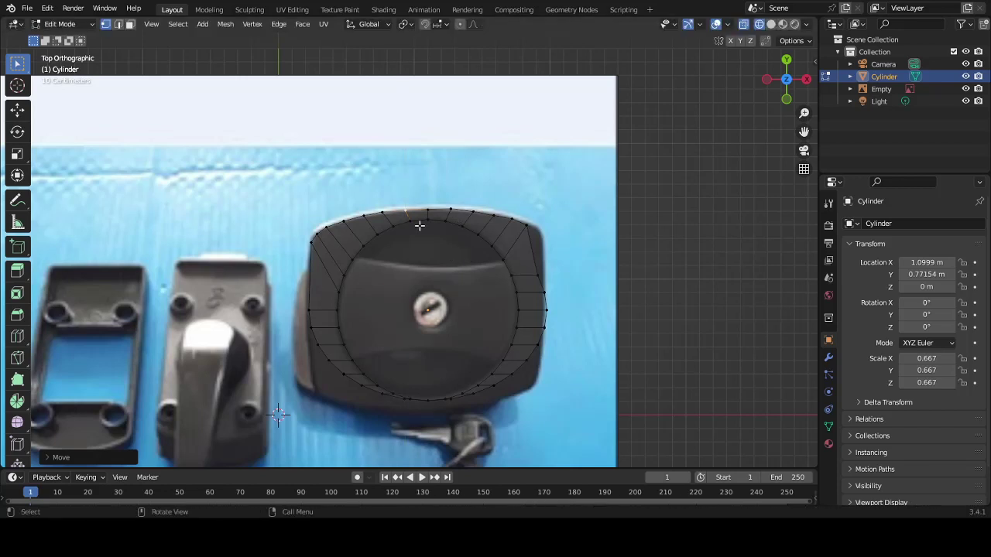
# Align the next top-rim vertex and the upper-left vertex to the plate edge along Y, then select the left rim vertex.
pyautogui.click(385, 214)
pyautogui.press('g')
pyautogui.press('y')
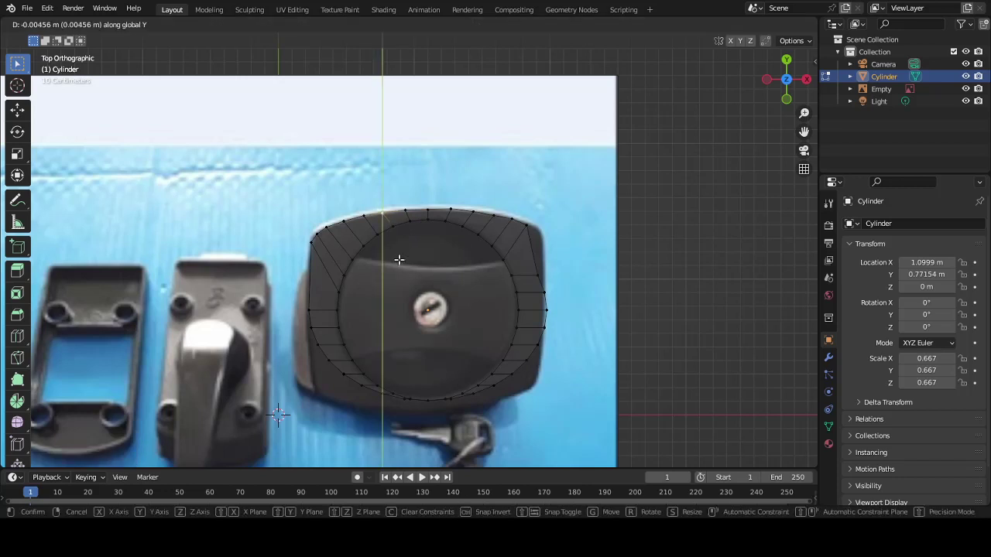
pyautogui.click(399, 259)
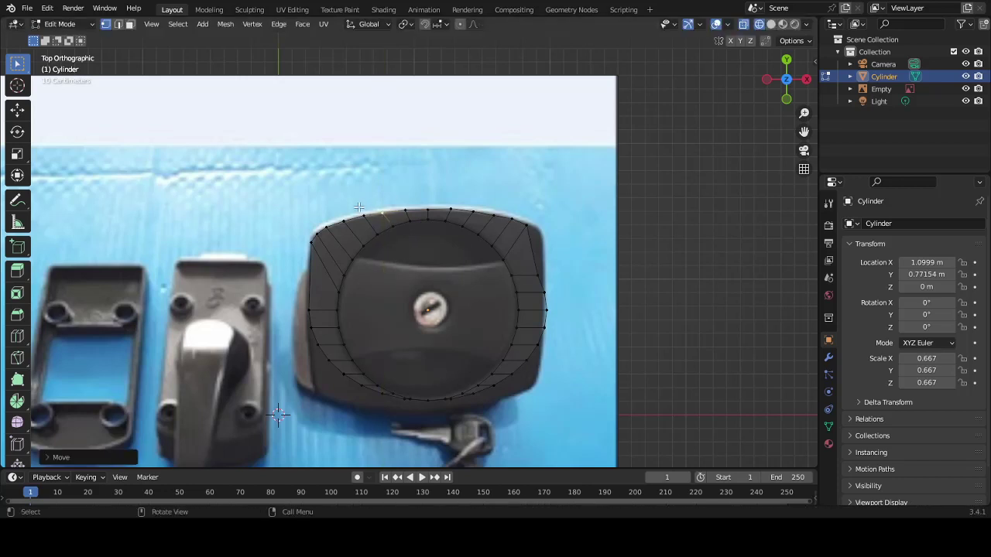
pyautogui.press('g')
pyautogui.press('y')
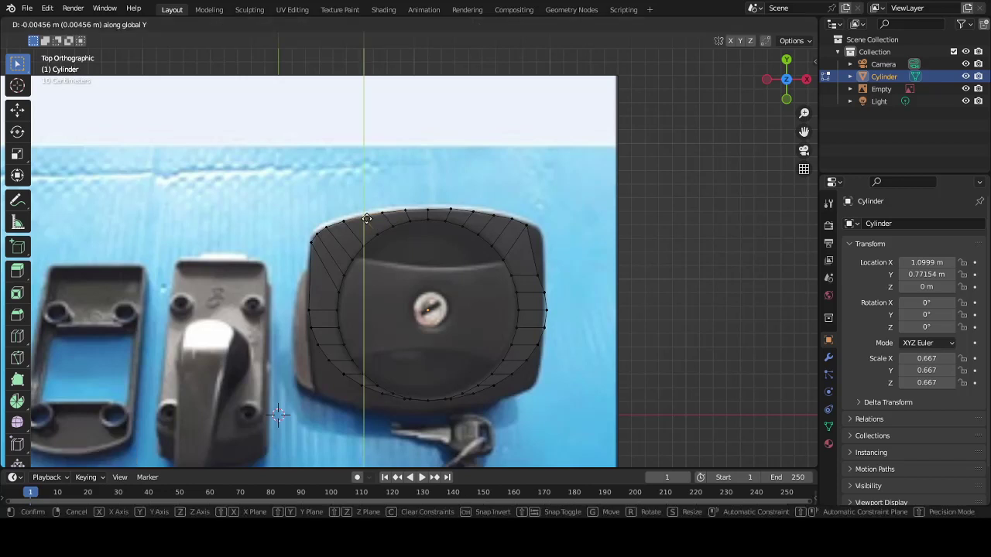
pyautogui.click(367, 219)
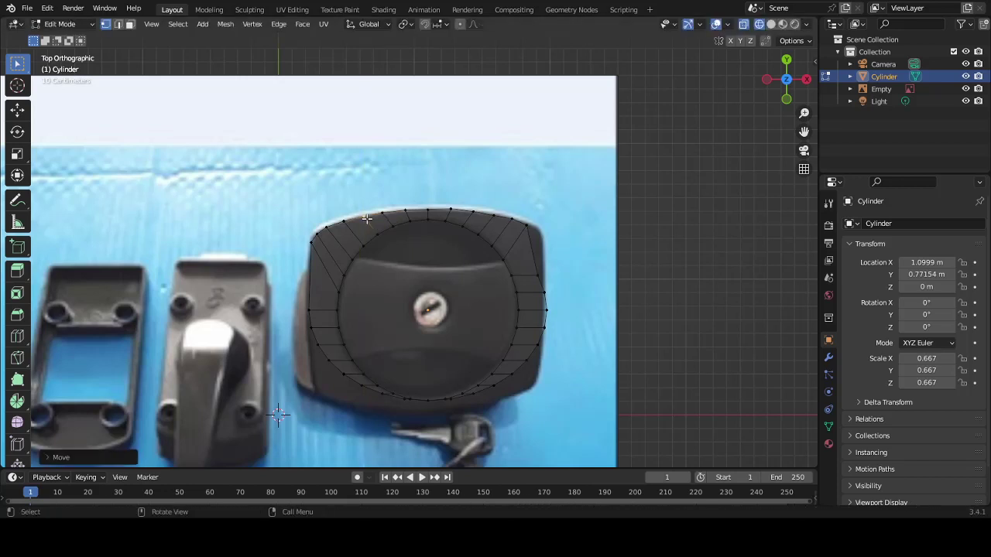
pyautogui.click(333, 243)
pyautogui.press('g')
pyautogui.press('y')
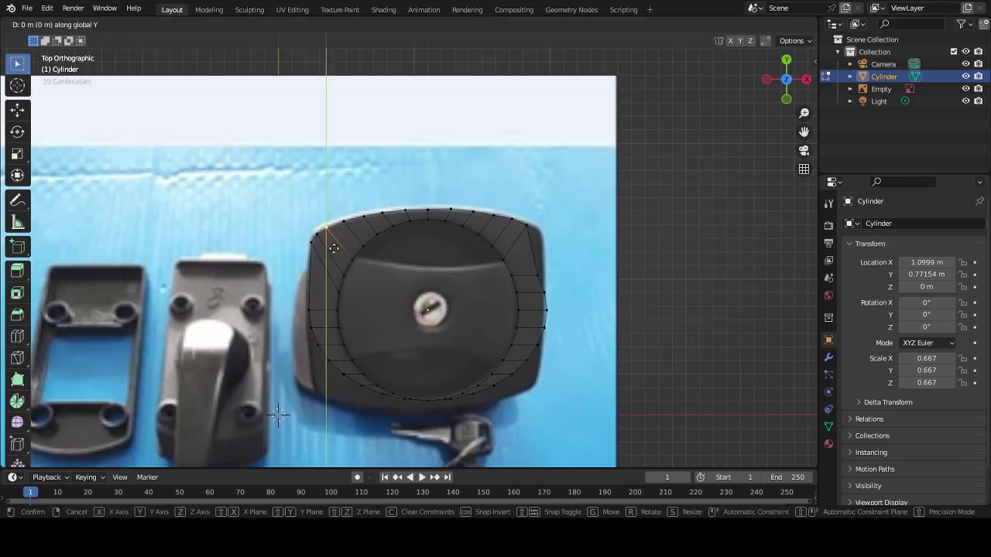
pyautogui.click(334, 249)
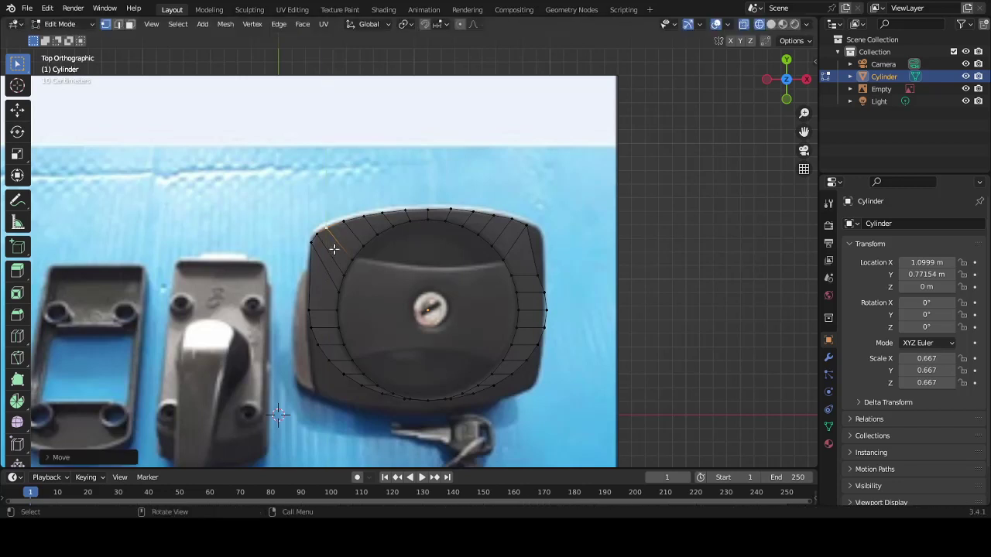
pyautogui.click(313, 310)
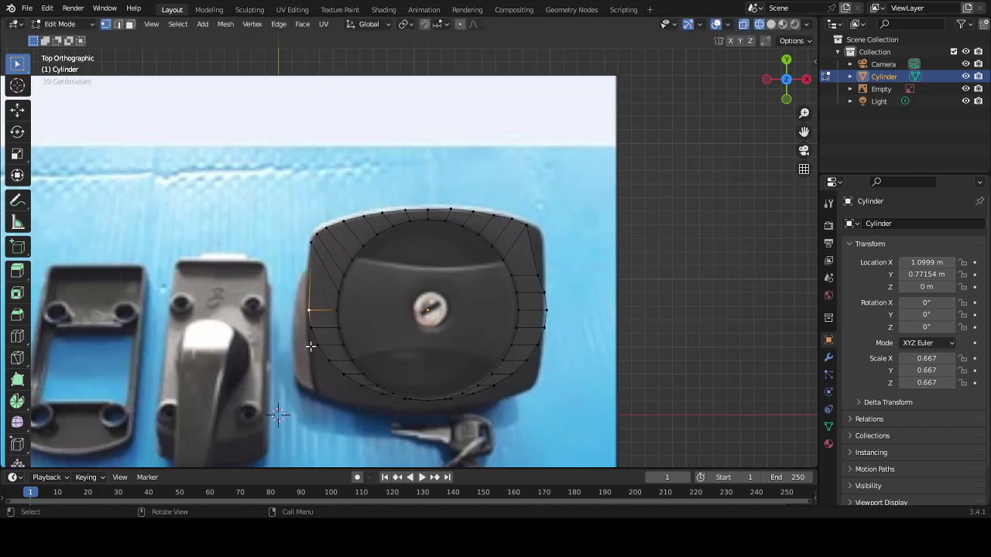
# Lower the left rim vertex along Y to follow the plate's edge, then orbit into perspective.
pyautogui.press('g')
pyautogui.press('y')
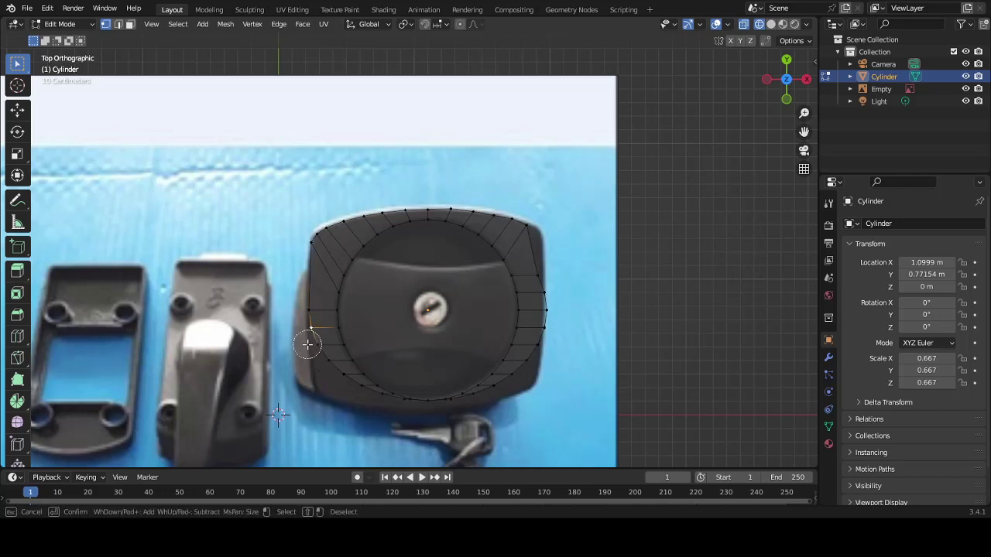
pyautogui.click(317, 366)
pyautogui.press('c')
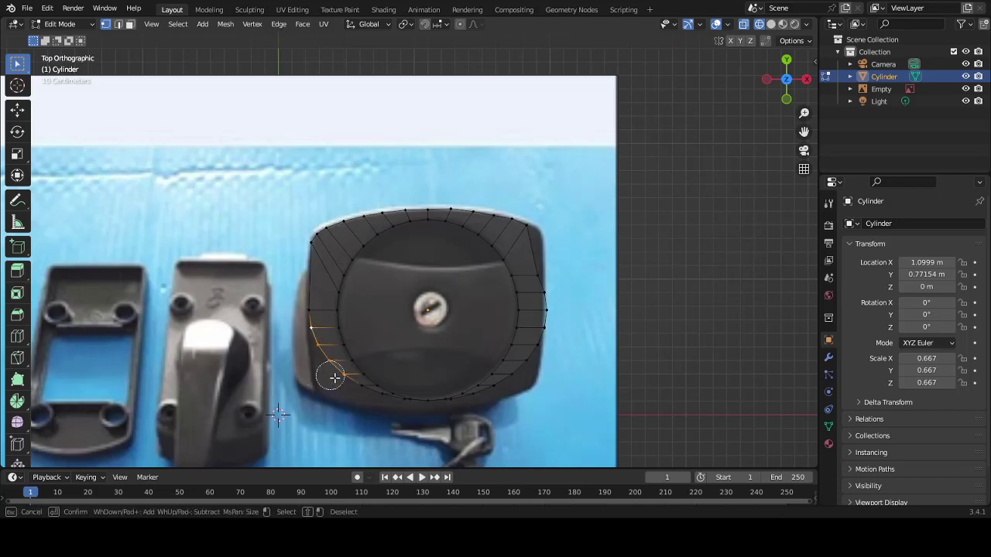
pyautogui.press('Escape')
pyautogui.moveTo(336, 380); pyautogui.dragTo(361, 271, button='middle')
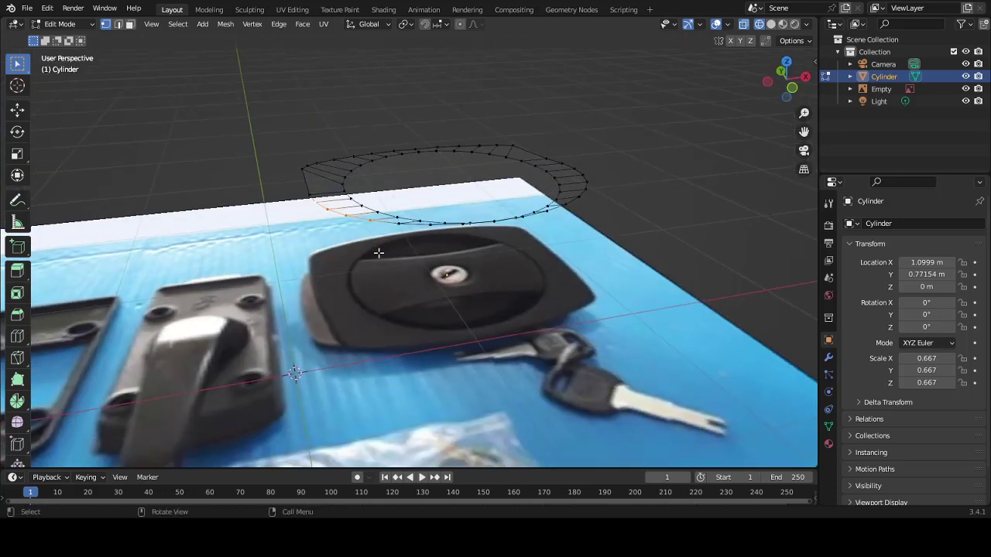
# Circle-select the front and lower-right rim vertices, then return to the Top orthographic view.
pyautogui.press('c')
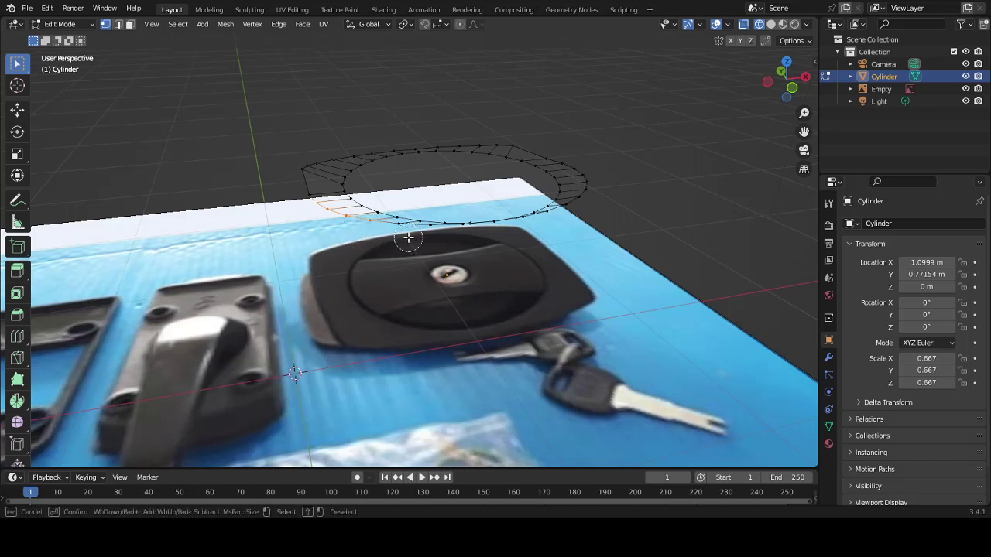
pyautogui.moveTo(413, 239)
pyautogui.mouseDown()
pyautogui.moveTo(459, 237)
pyautogui.moveTo(487, 270)
pyautogui.mouseUp()
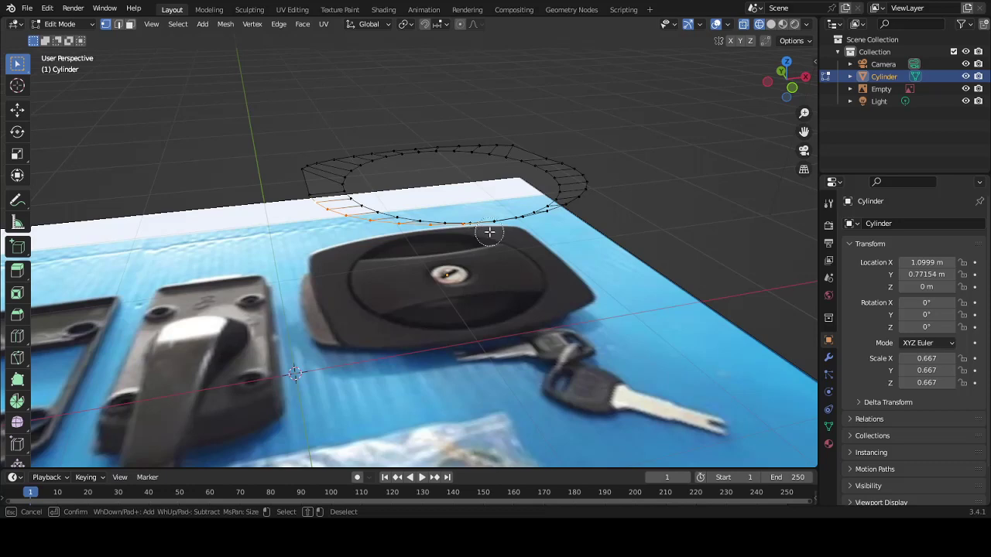
pyautogui.rightClick(487, 269)
pyautogui.moveTo(488, 269); pyautogui.dragTo(434, 372, button='middle')
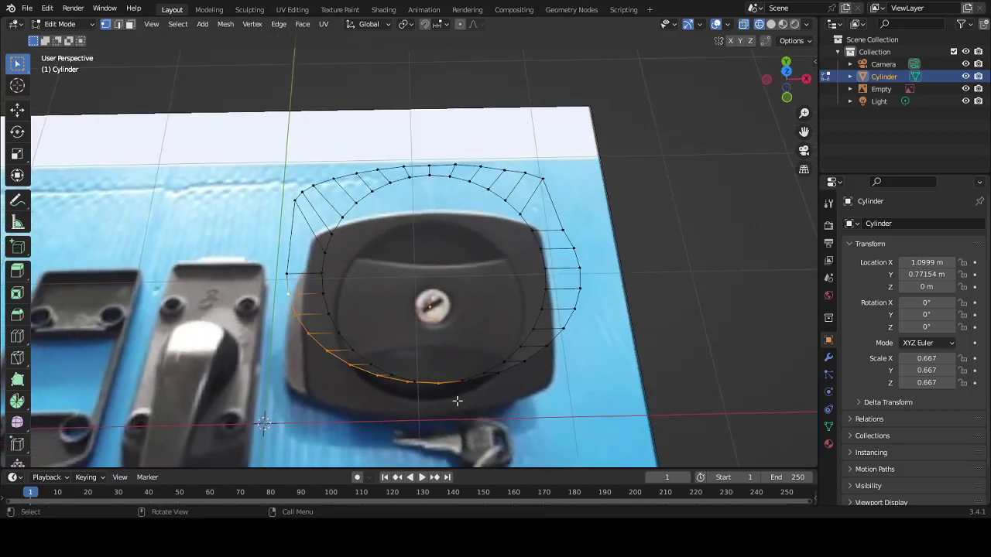
pyautogui.press('c')
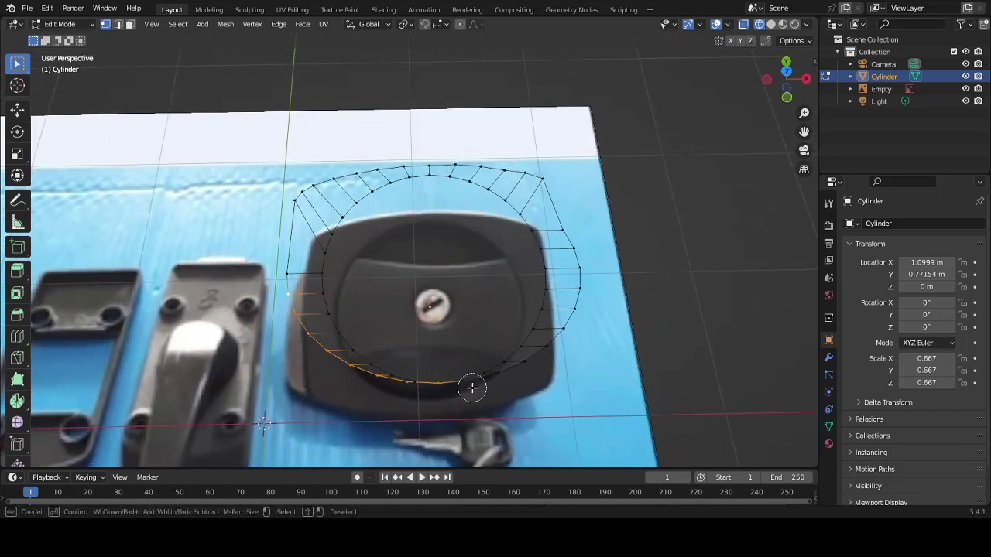
pyautogui.moveTo(471, 387)
pyautogui.mouseDown()
pyautogui.moveTo(501, 380)
pyautogui.moveTo(555, 331)
pyautogui.mouseUp()
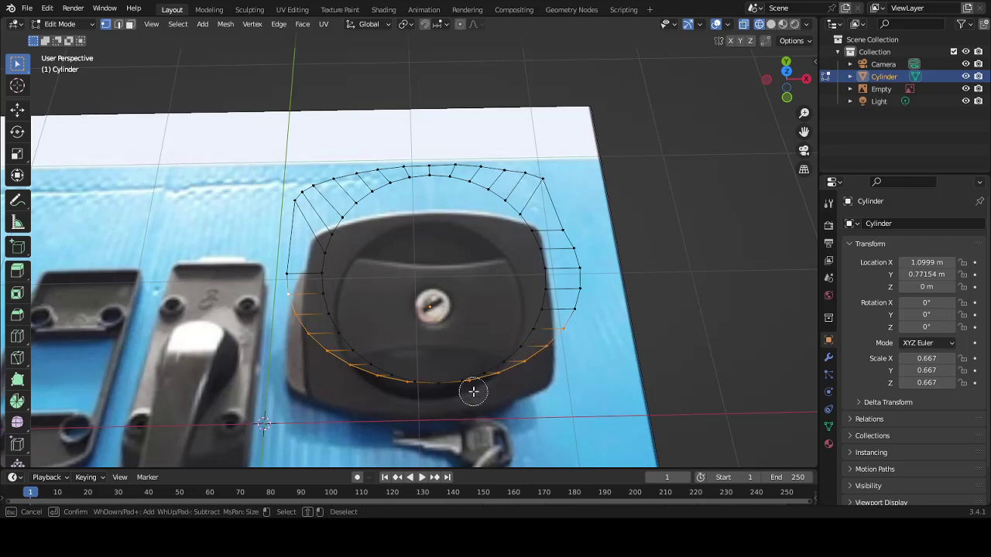
pyautogui.rightClick(544, 348)
pyautogui.press('`')
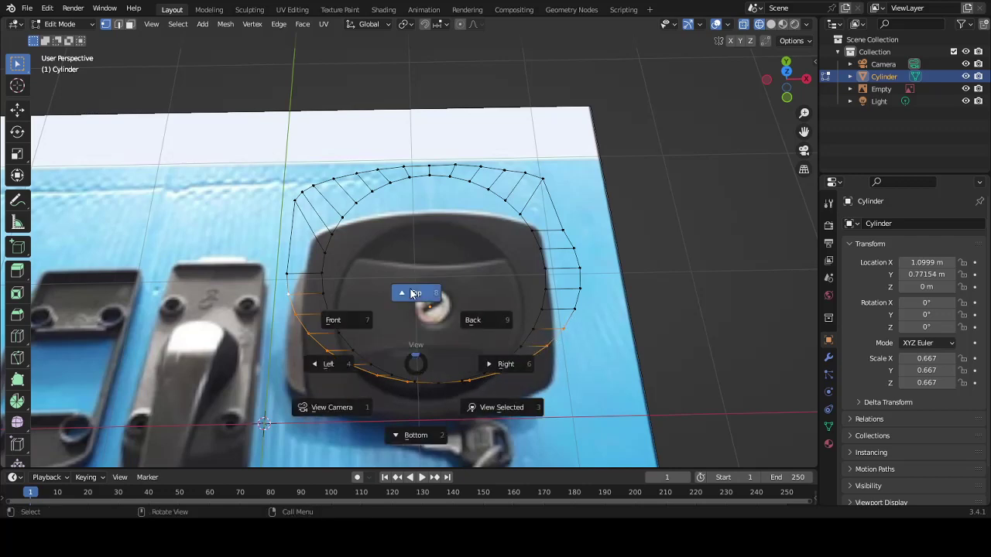
pyautogui.click(417, 292)
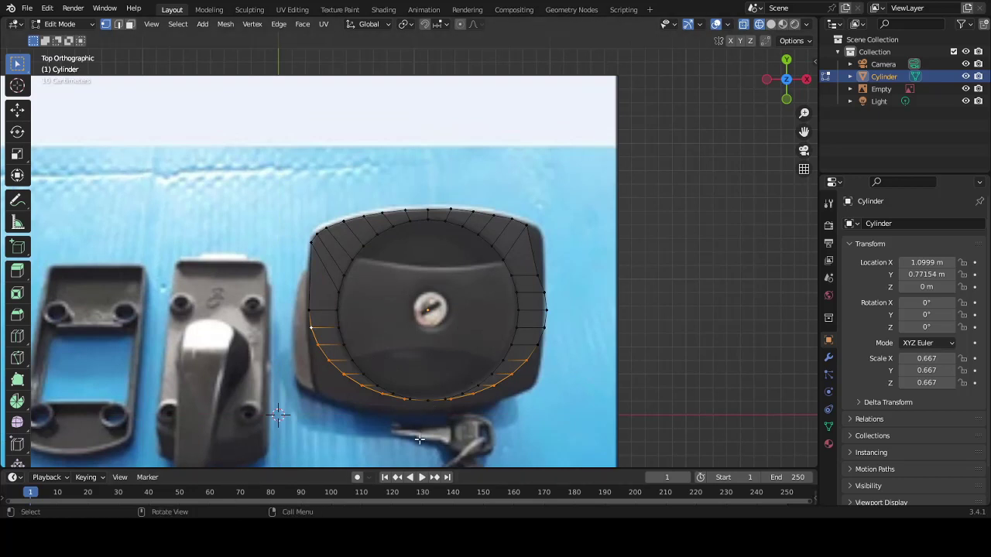
# Move the selected lower rim vertices and the bottom-centre vertex along Y toward the plate's lower edge.
pyautogui.press('g')
pyautogui.press('y')
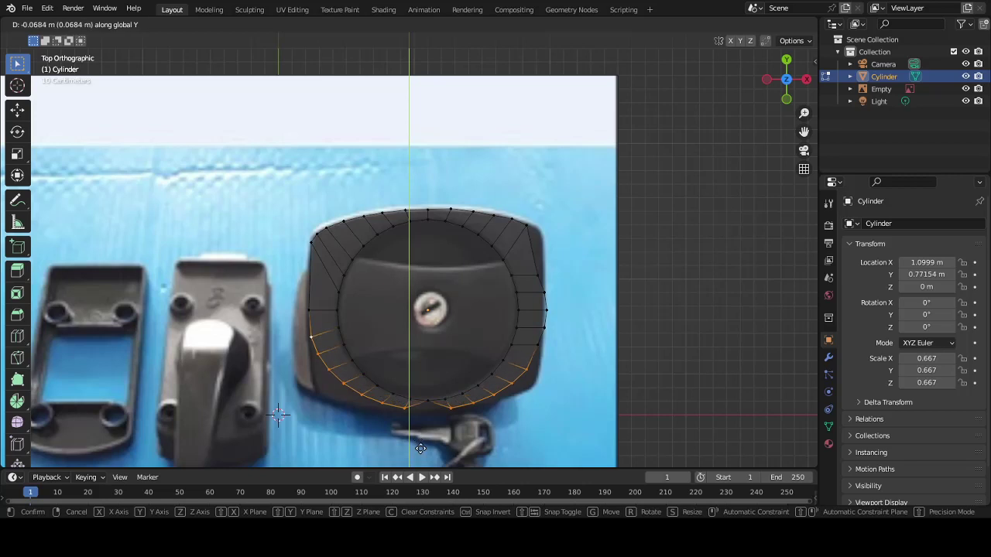
pyautogui.click(425, 457)
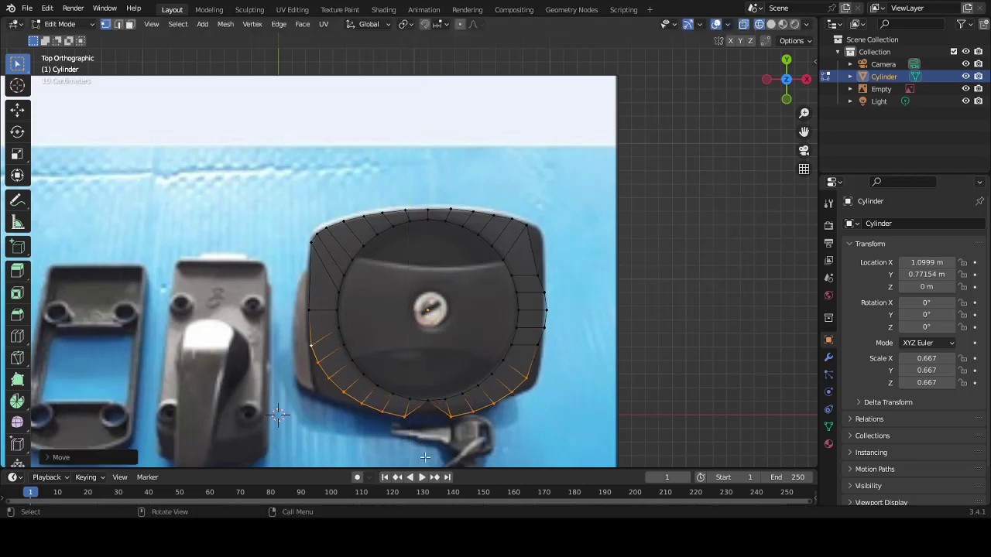
pyautogui.click(431, 403)
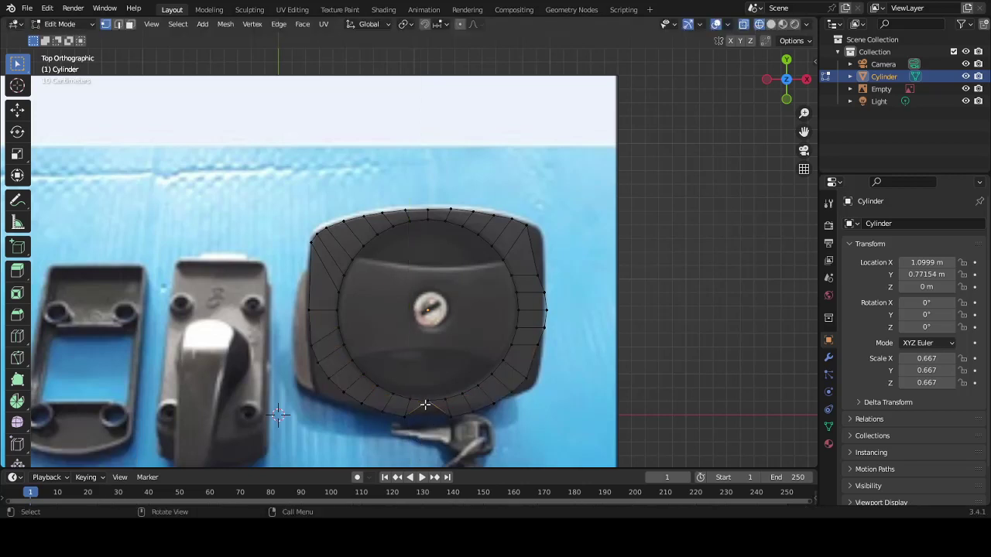
pyautogui.press('g')
pyautogui.press('y')
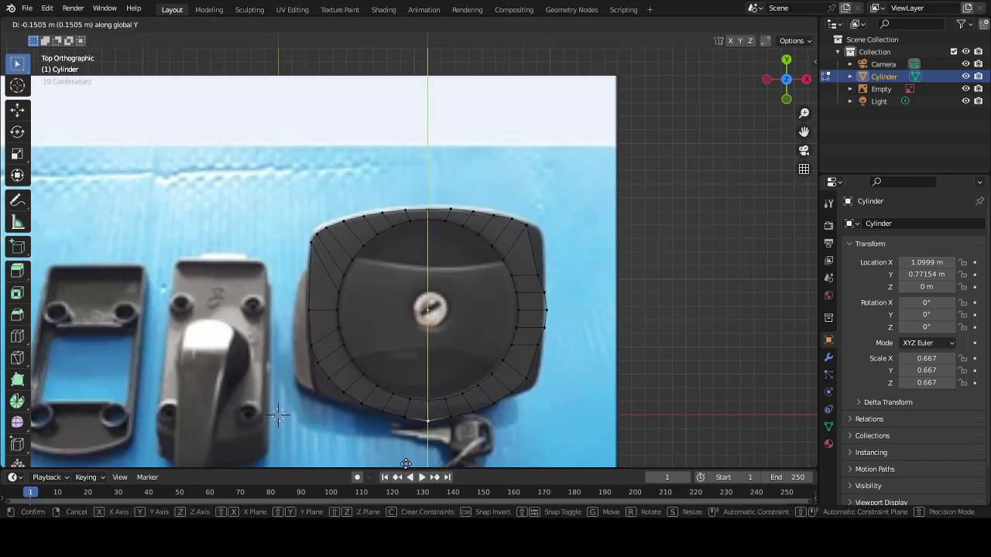
pyautogui.click(405, 462)
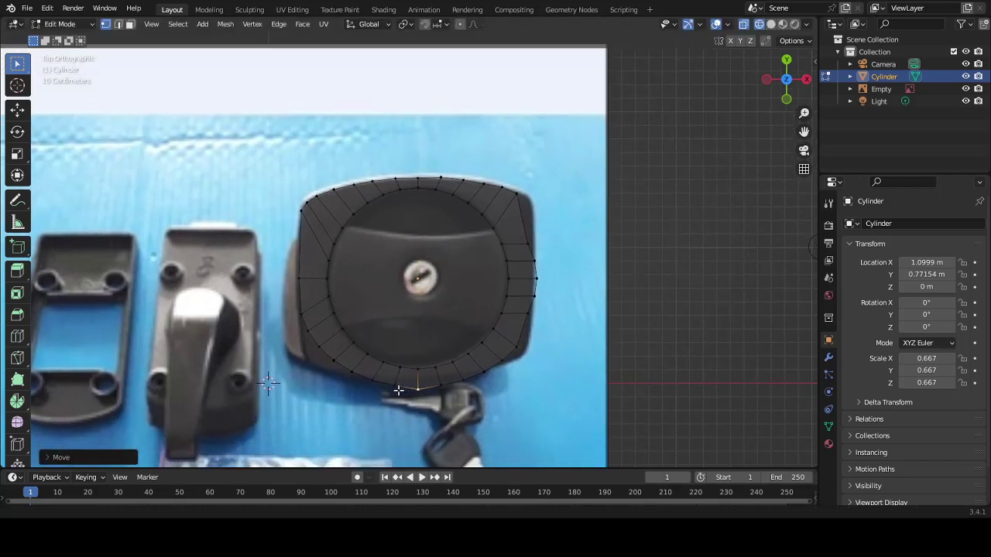
# Circle-select the lower-left rim vertices and shift them together along Y.
pyautogui.keyDown('shift'); pyautogui.moveTo(398, 413); pyautogui.dragTo(407, 393, button='middle'); pyautogui.keyUp('shift')
pyautogui.click(309, 325)
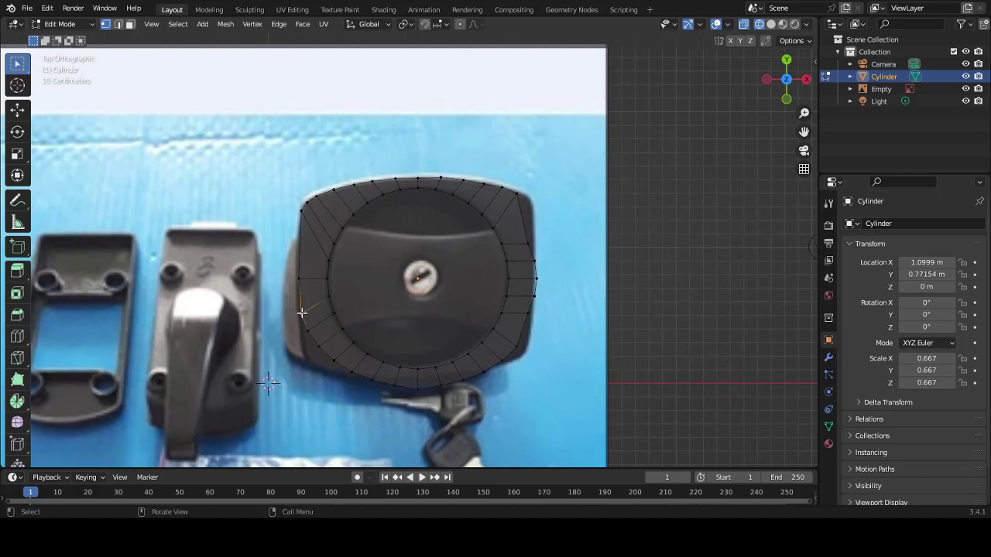
pyautogui.press('c')
pyautogui.moveTo(301, 314)
pyautogui.mouseDown()
pyautogui.moveTo(360, 380)
pyautogui.moveTo(443, 395)
pyautogui.moveTo(518, 344)
pyautogui.mouseUp()
pyautogui.press('Escape')
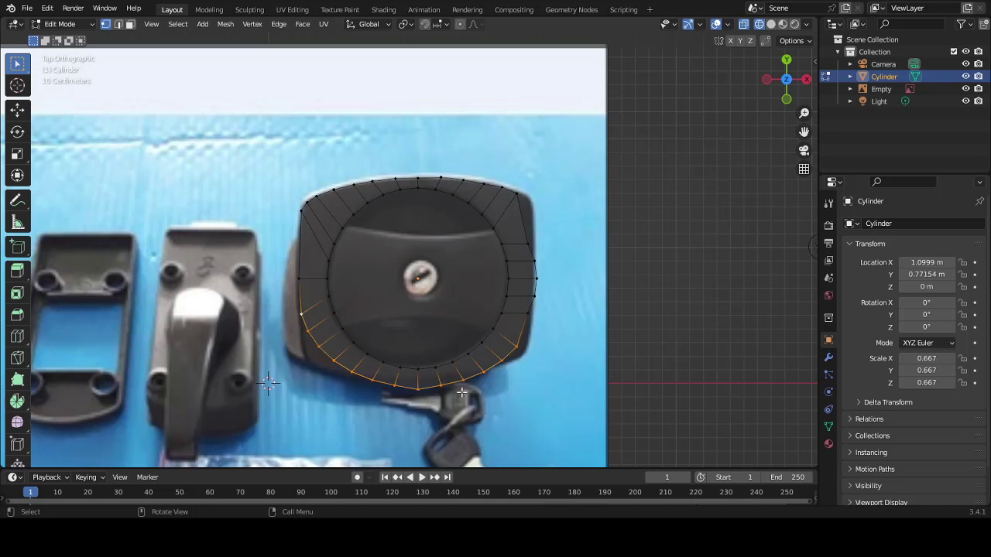
pyautogui.press('g')
pyautogui.press('y')
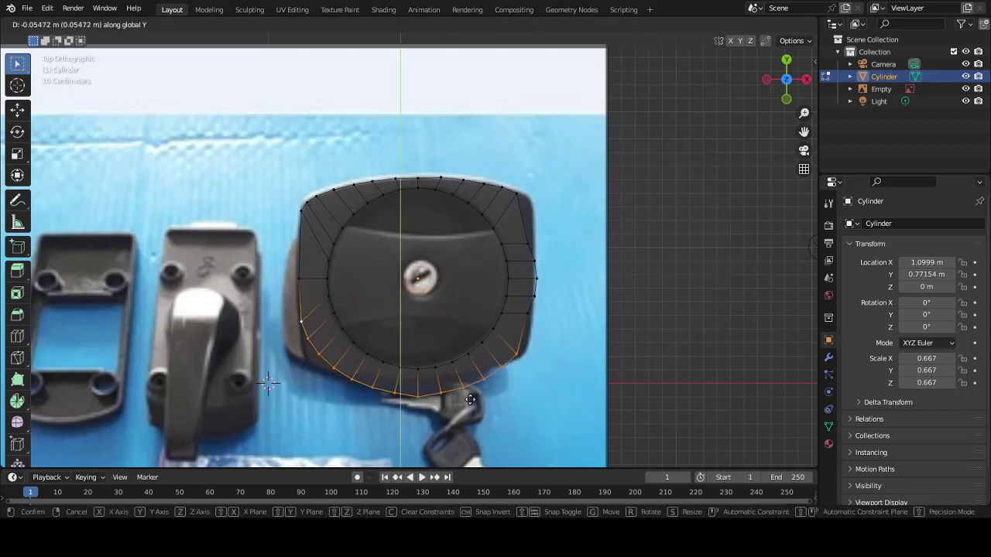
pyautogui.click(471, 403)
# Slide three successive bottom-rim vertices along Y onto the plate's bottom edge.
pyautogui.click(502, 382)
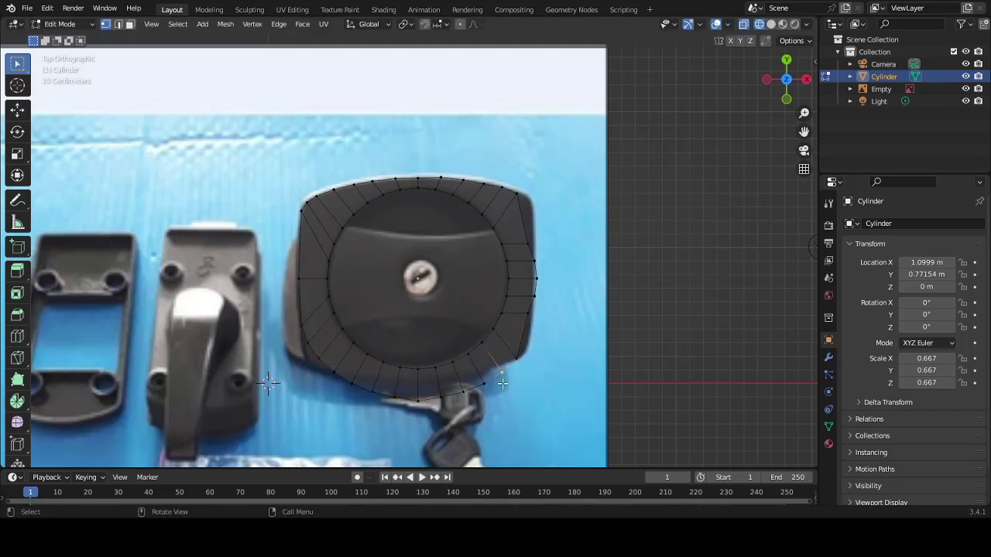
pyautogui.press('g')
pyautogui.press('y')
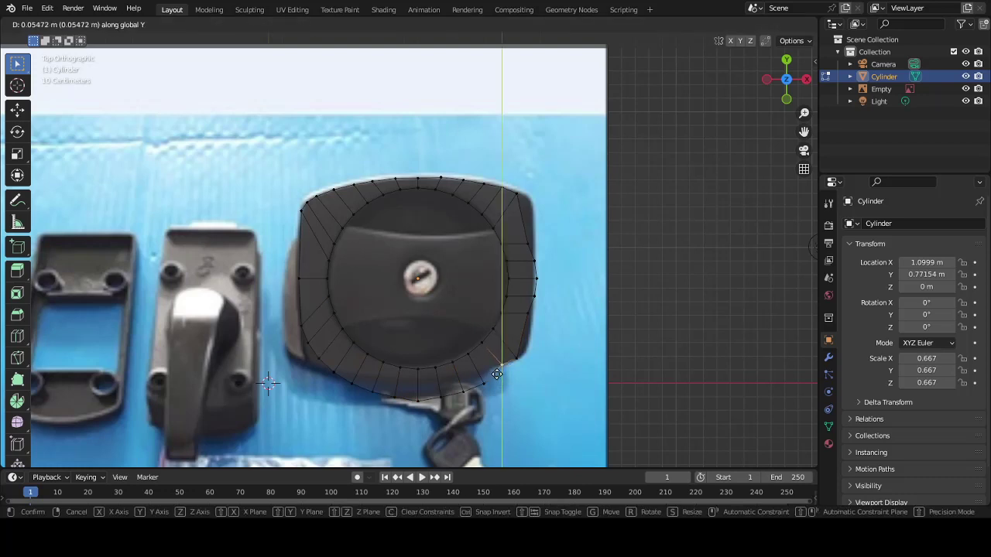
pyautogui.click(497, 374)
pyautogui.click(487, 387)
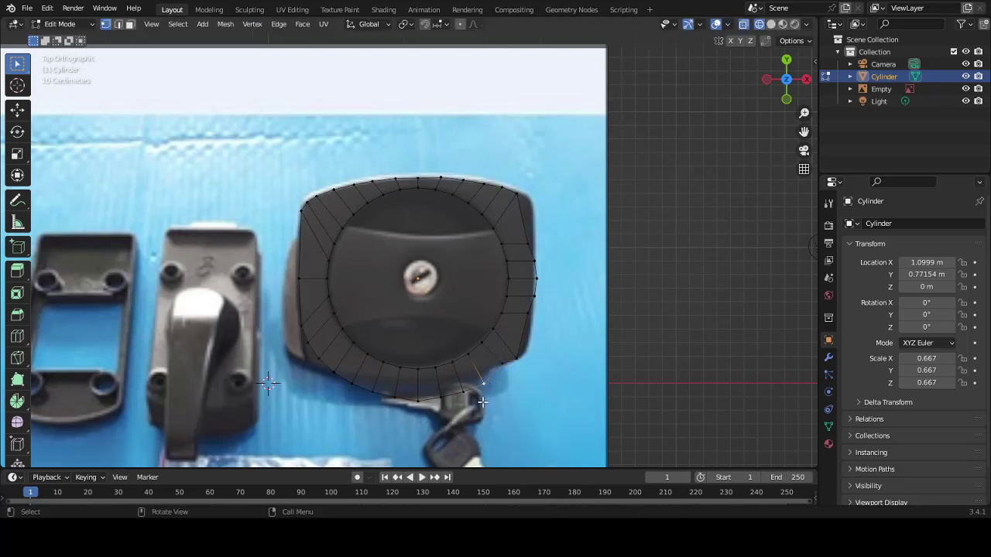
pyautogui.press('g')
pyautogui.press('y')
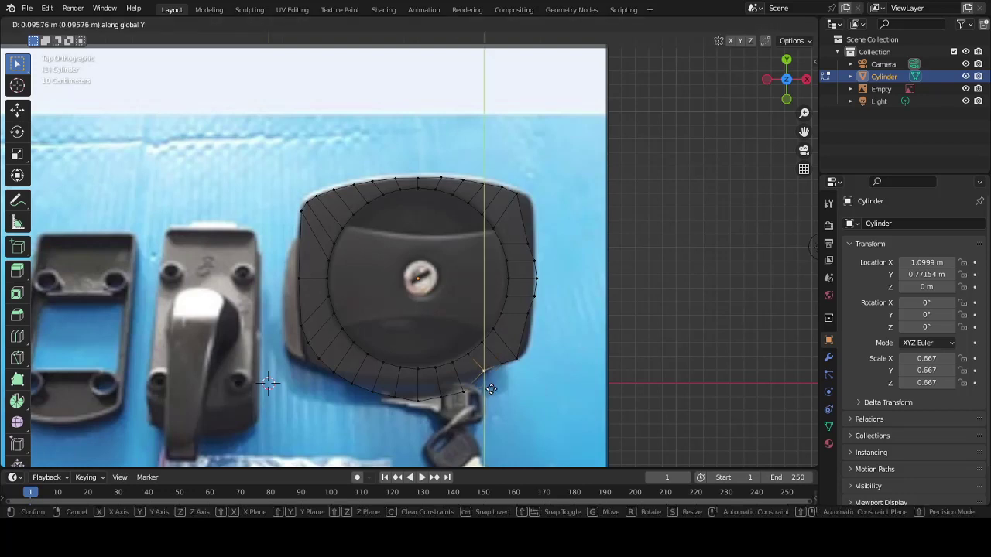
pyautogui.click(493, 390)
pyautogui.click(467, 399)
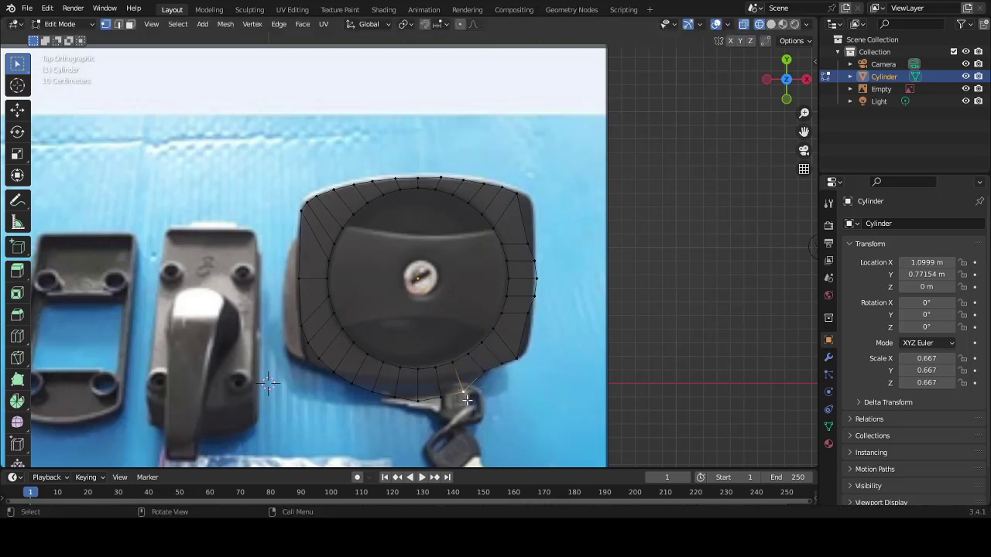
pyautogui.press('g')
pyautogui.press('y')
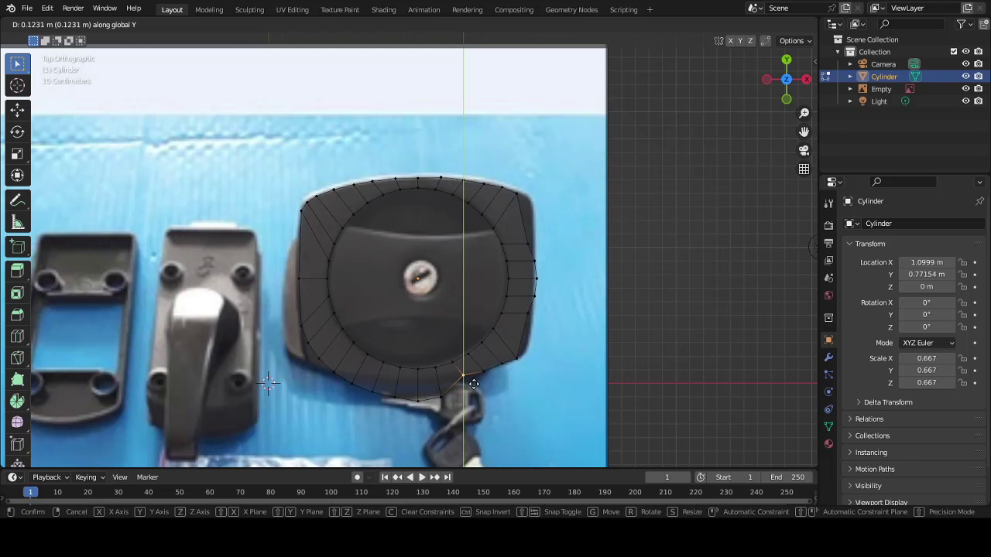
pyautogui.click(472, 384)
# Raise the remaining bottom and lower-left rim vertices along Y to meet the plate's bottom edge.
pyautogui.click(441, 398)
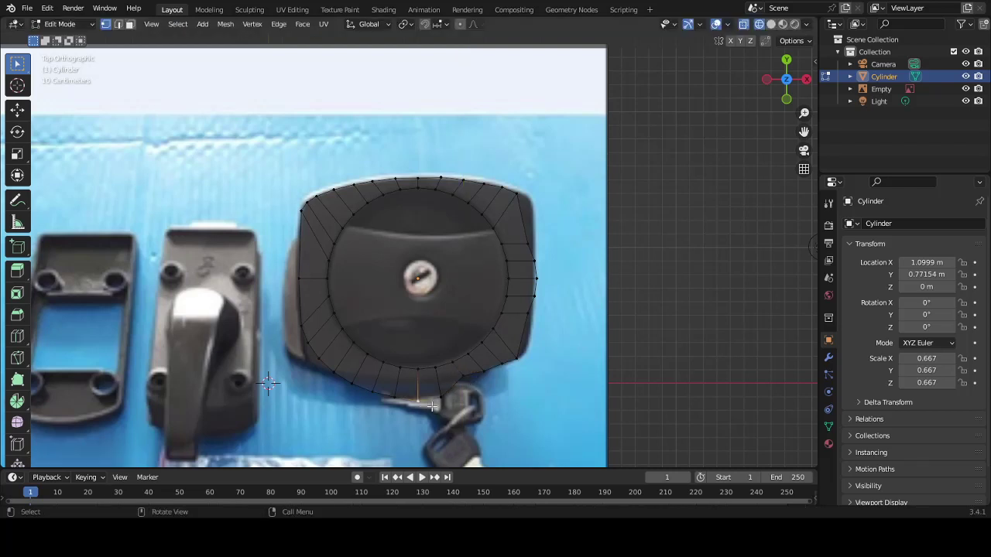
pyautogui.press('g')
pyautogui.press('y')
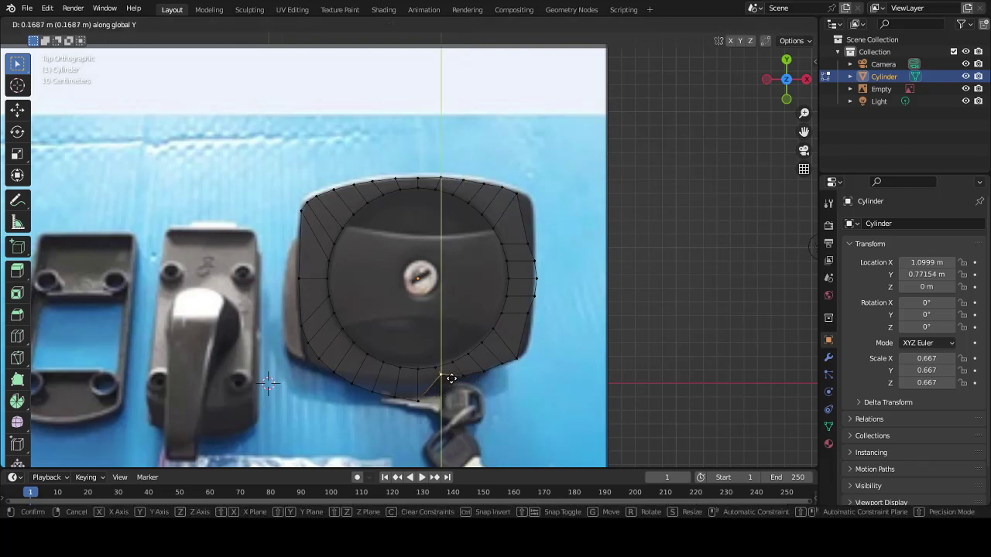
pyautogui.click(451, 382)
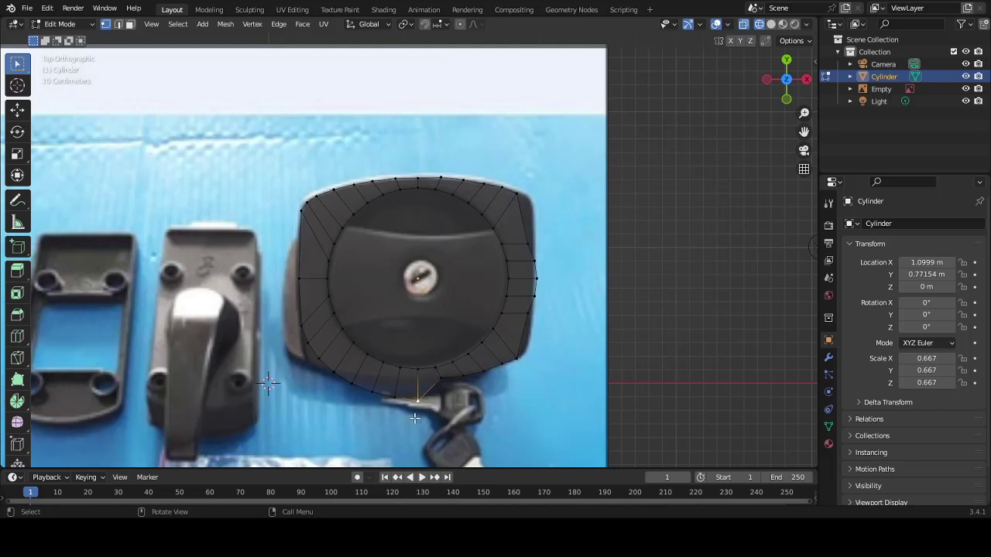
pyautogui.press('g')
pyautogui.press('y')
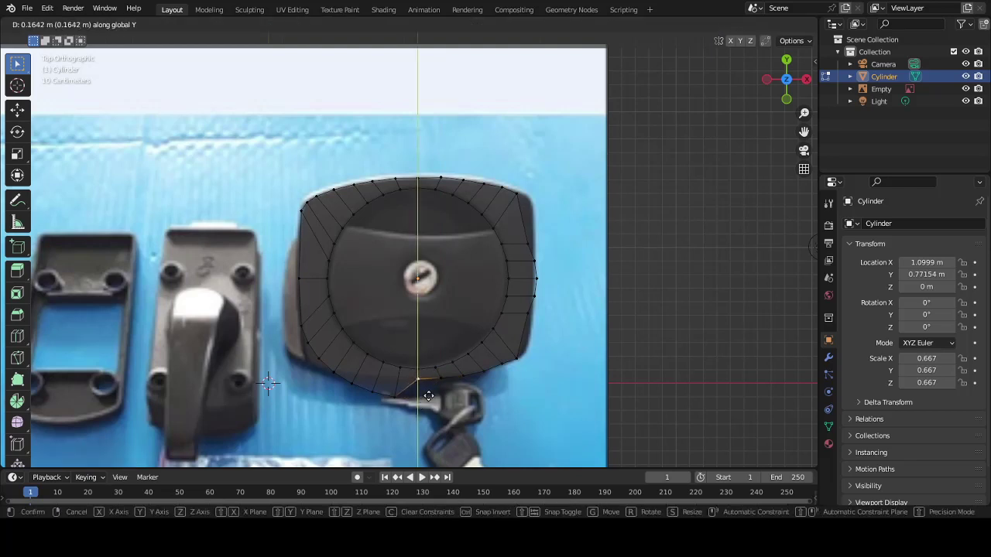
pyautogui.click(428, 397)
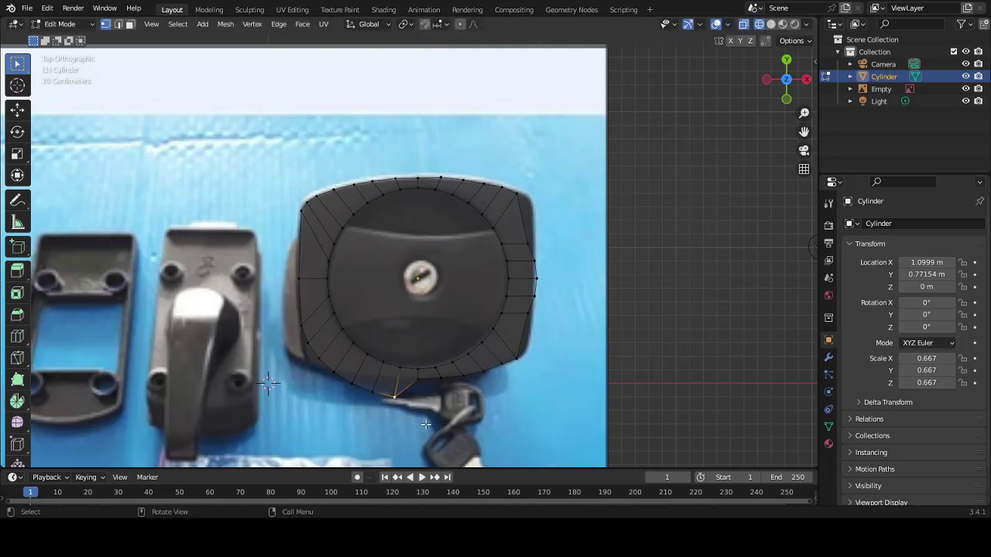
pyautogui.press('g')
pyautogui.press('y')
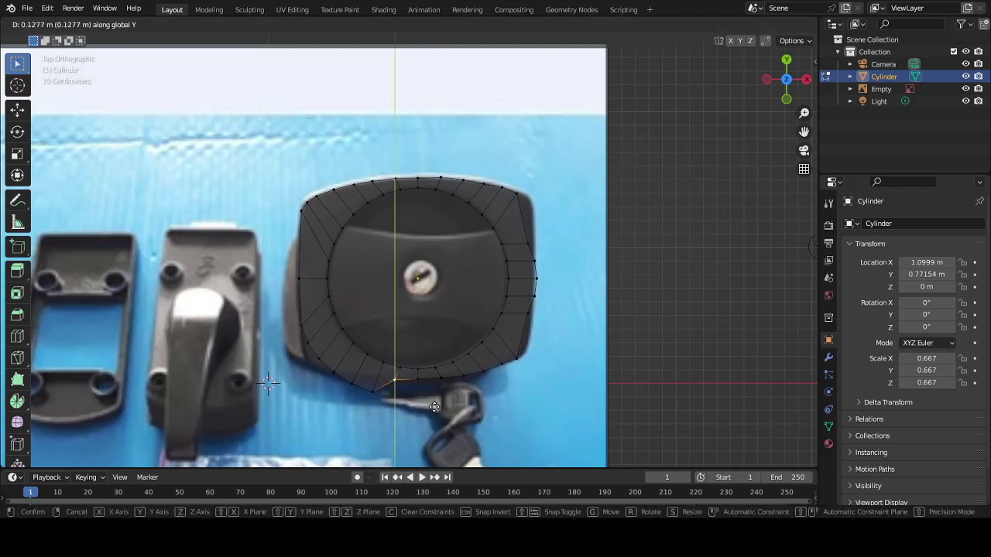
pyautogui.click(434, 408)
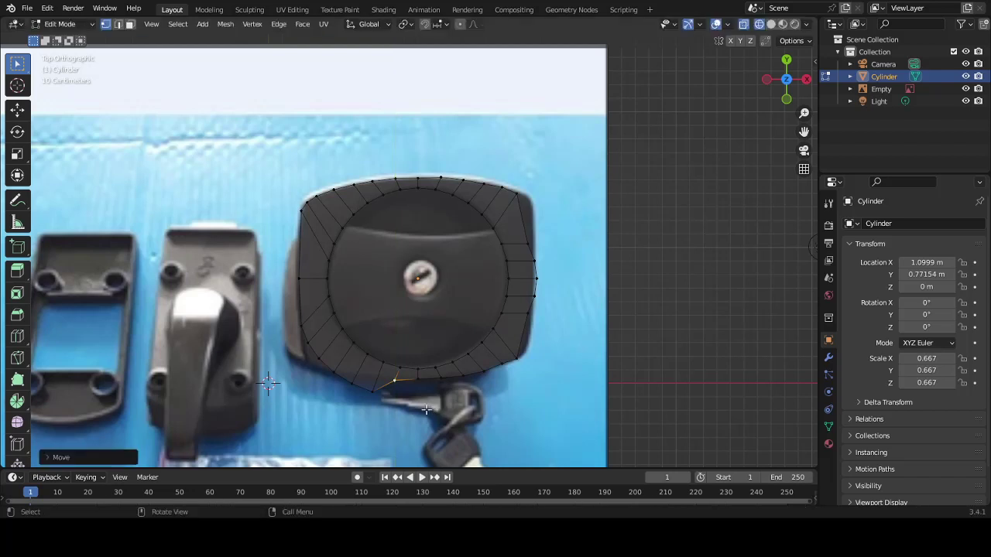
# Move the lower-left rim vertex onto the plate's lower-left corner in the photo.
pyautogui.scroll(2, 384, 407)
pyautogui.scroll(1, 389, 410)
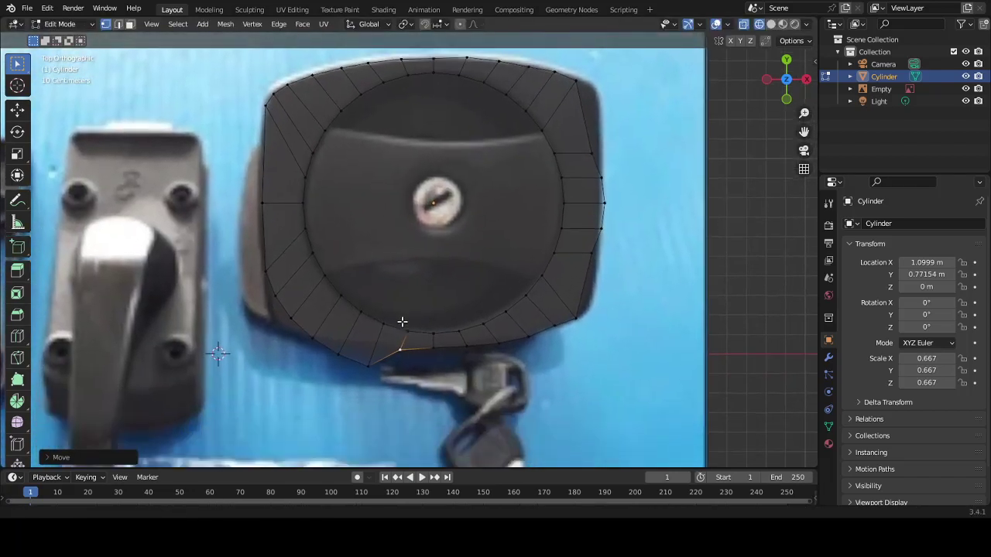
pyautogui.press('g')
pyautogui.press('y')
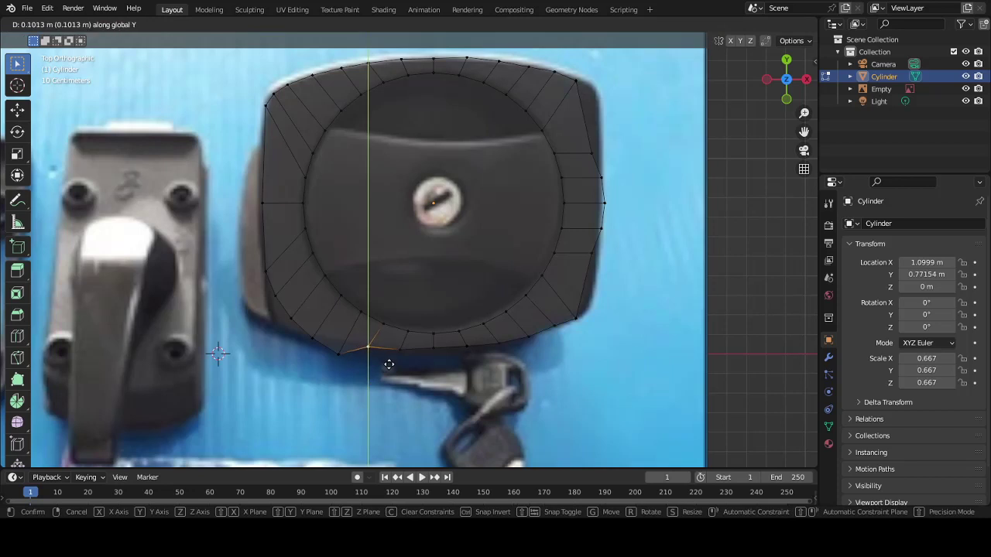
pyautogui.press('y')
pyautogui.press('y')
pyautogui.click(338, 356)
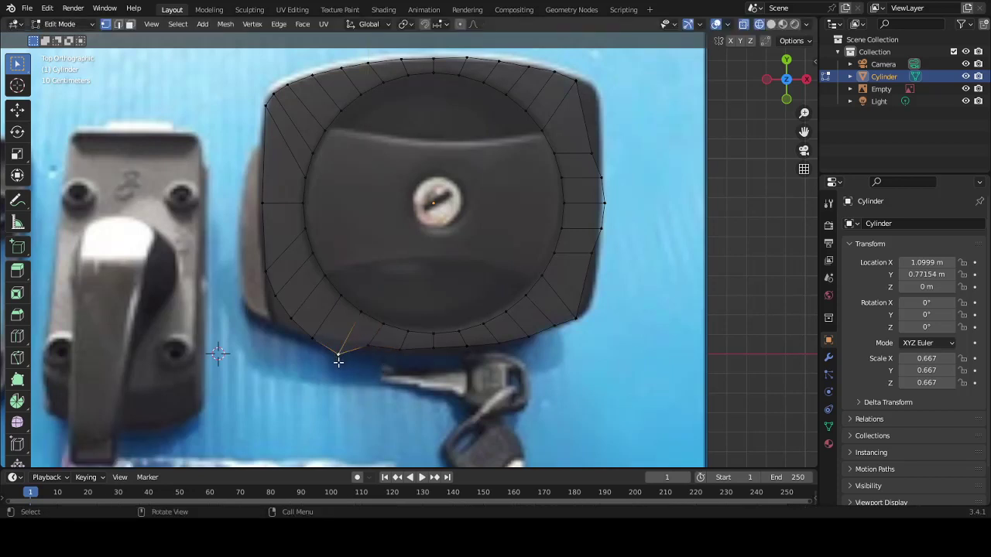
pyautogui.press('g')
pyautogui.press('y')
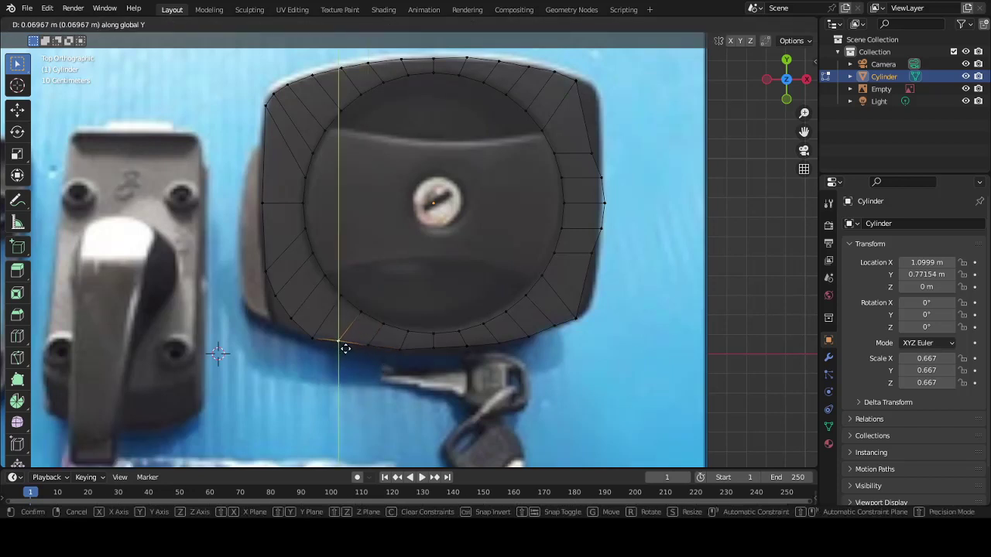
pyautogui.press('y')
pyautogui.press('y')
pyautogui.click(345, 348)
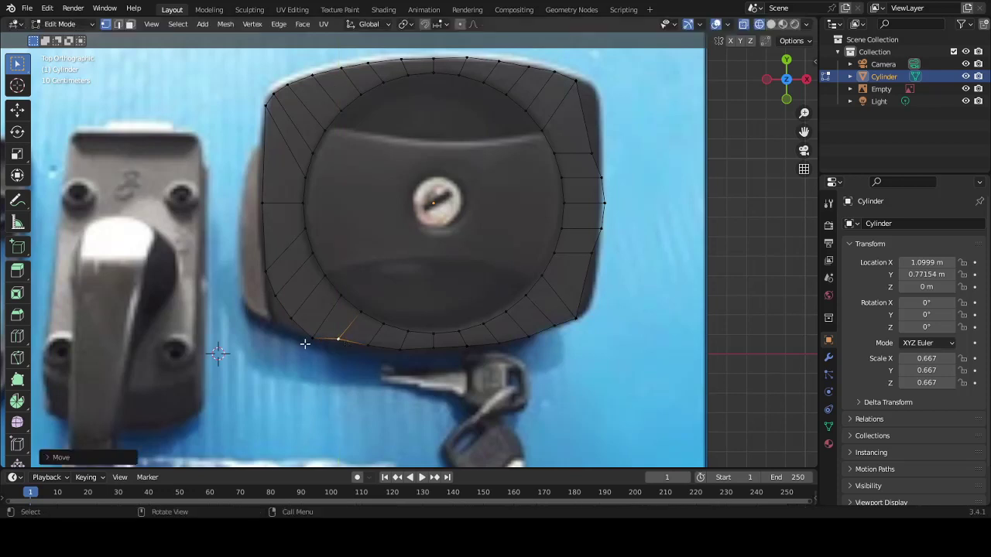
# Slide the vertex along Y onto the plate's left edge.
pyautogui.press('g')
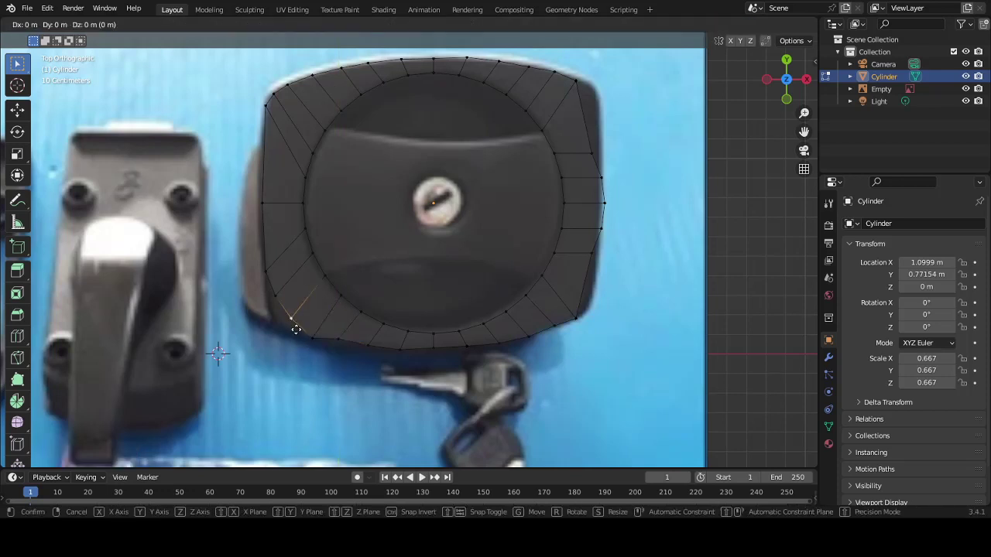
pyautogui.press('y')
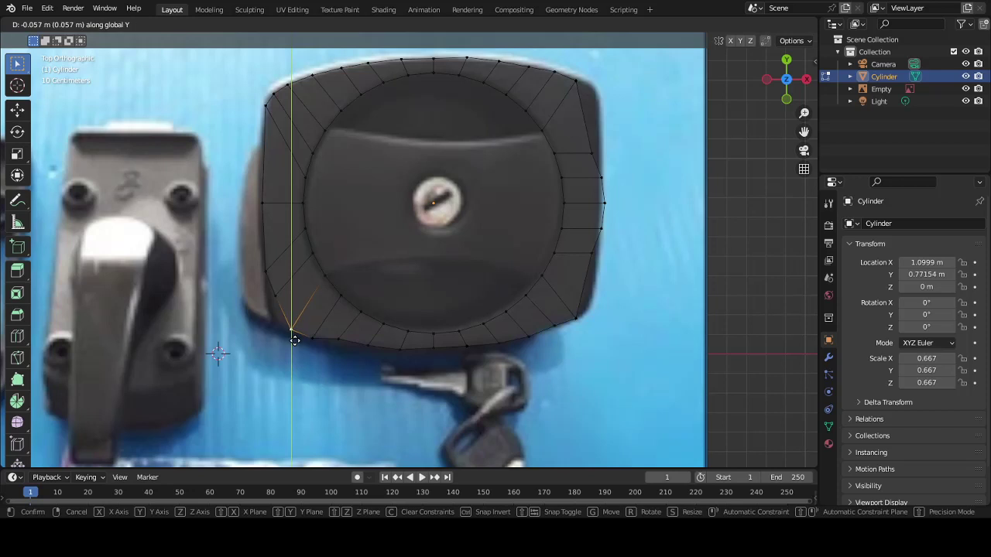
pyautogui.press('Escape')
pyautogui.press('g')
pyautogui.press('y')
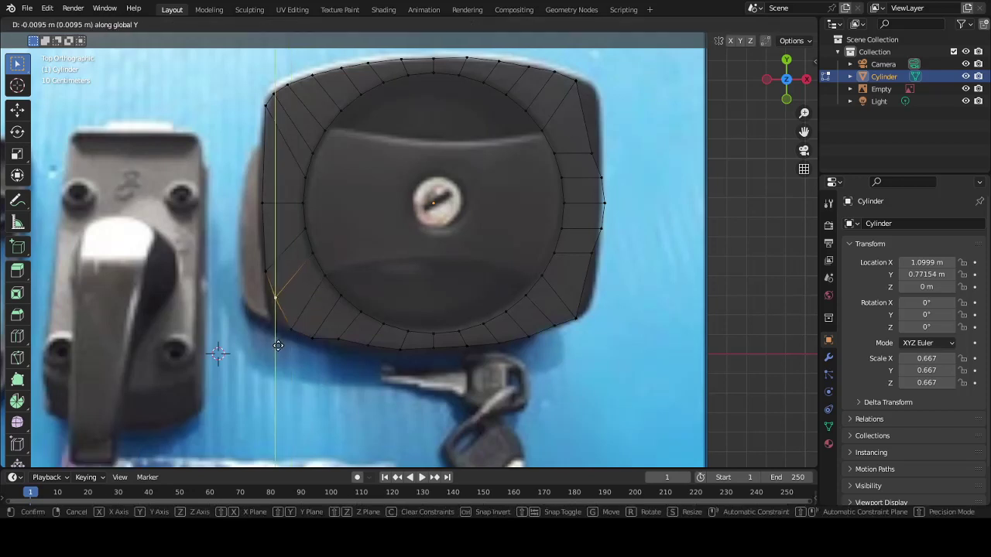
pyautogui.click(277, 368)
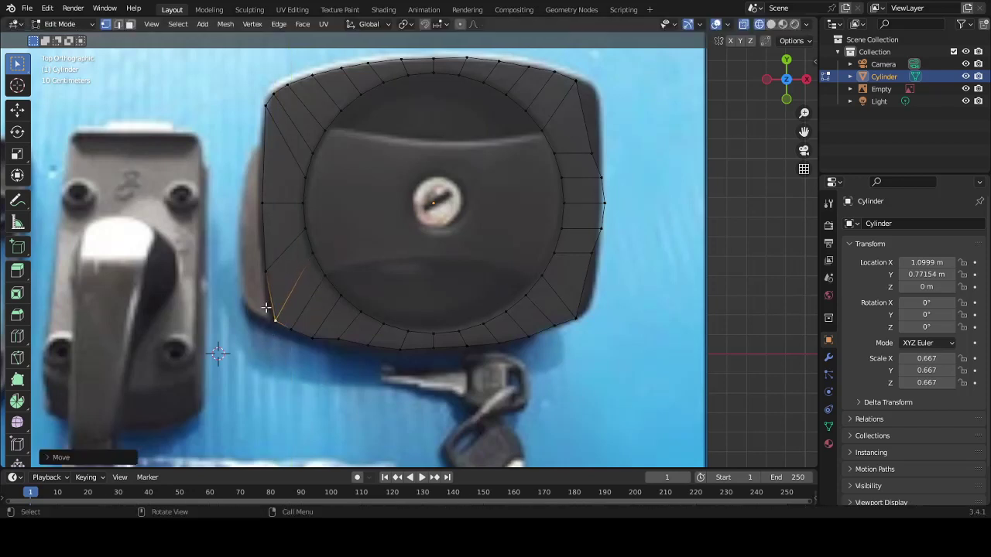
# Pull the next three bottom rim vertices along Y onto the plate's bottom edge.
pyautogui.click(266, 272)
pyautogui.press('g')
pyautogui.press('y')
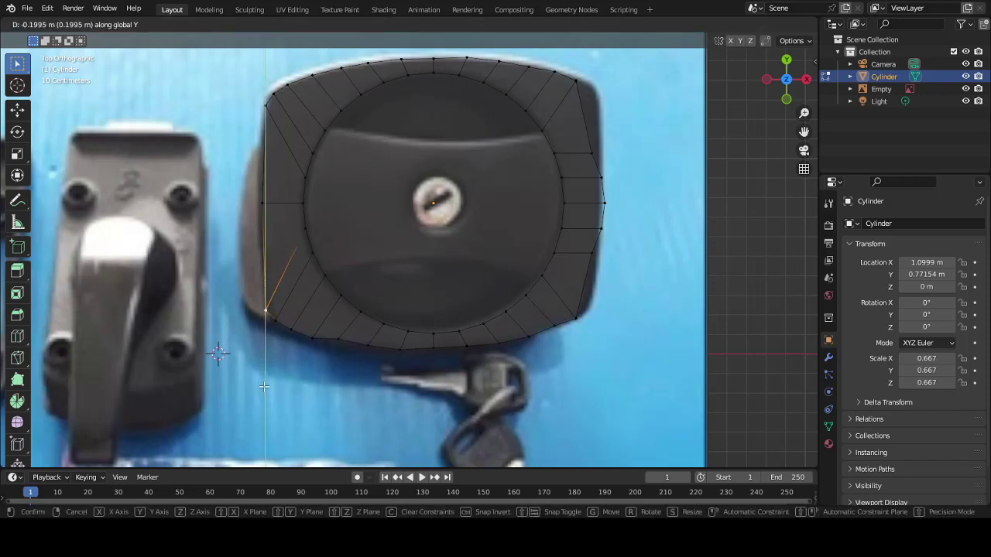
pyautogui.click(264, 387)
pyautogui.click(337, 347)
pyautogui.press('g')
pyautogui.press('y')
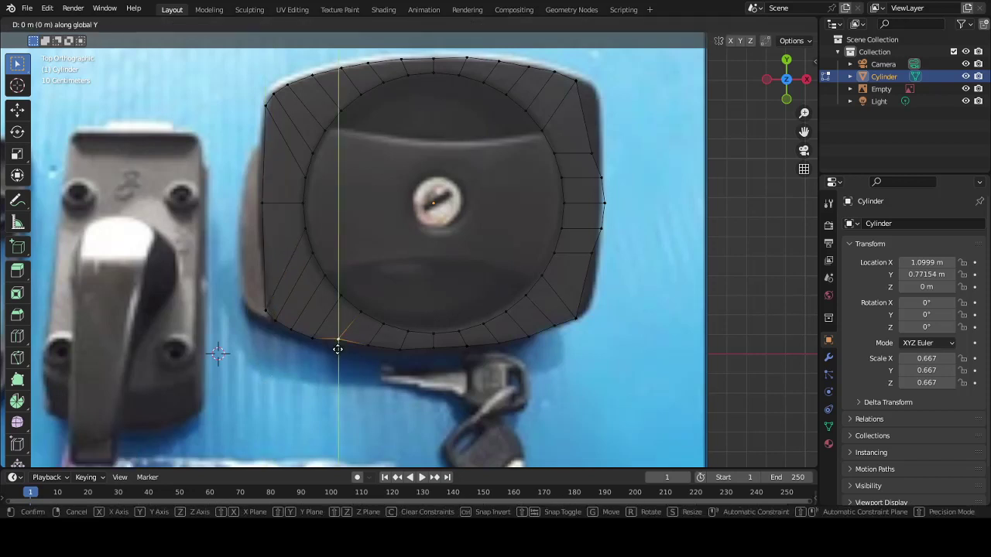
pyautogui.click(336, 352)
pyautogui.click(366, 348)
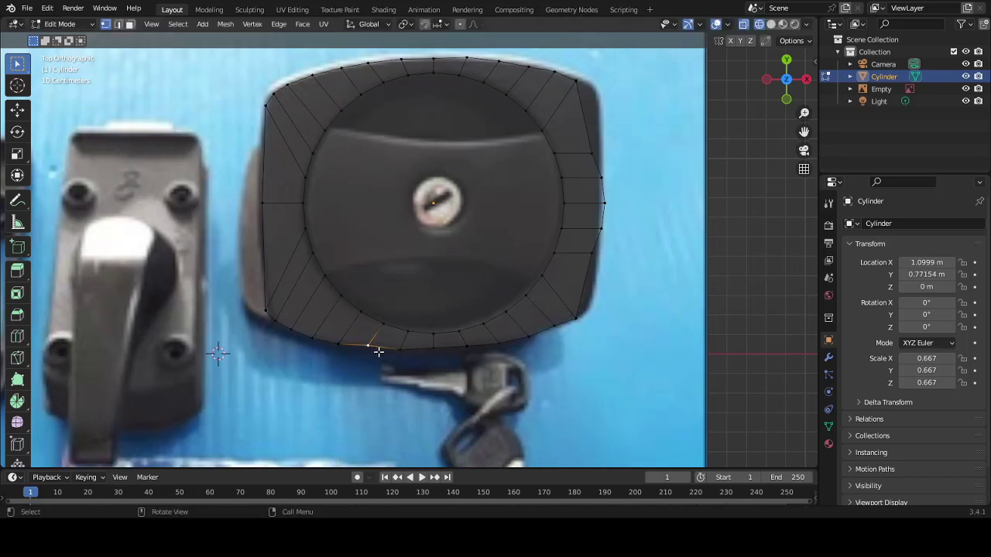
pyautogui.press('g')
pyautogui.press('y')
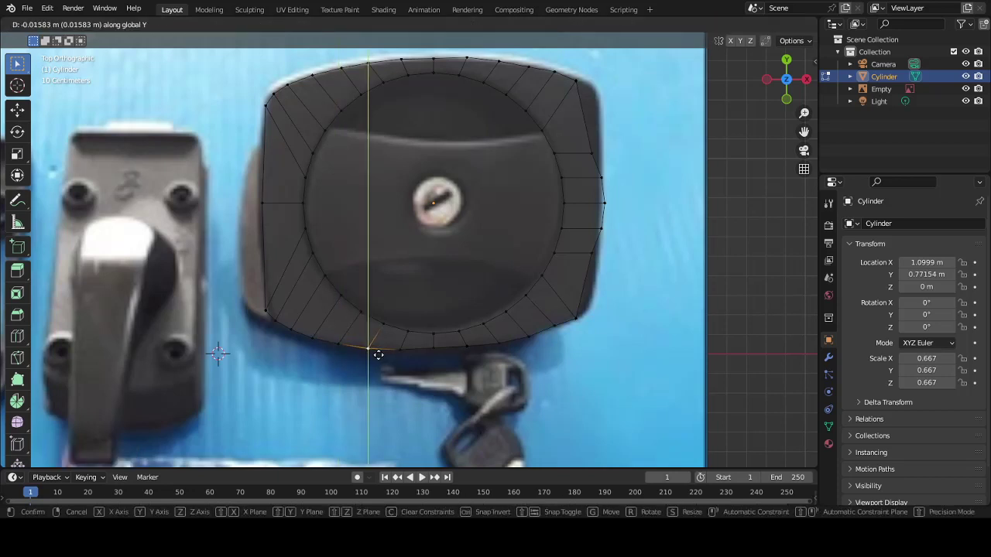
pyautogui.click(378, 355)
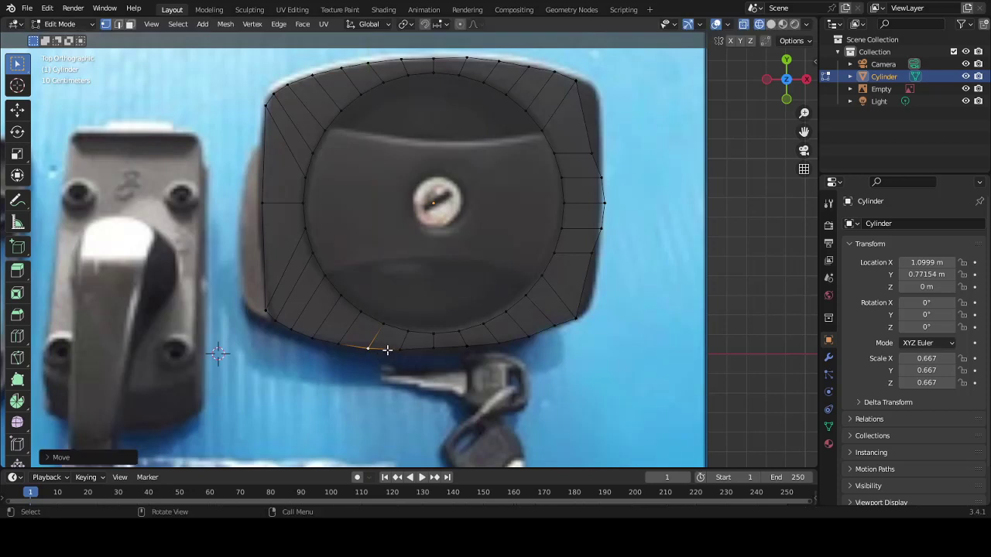
# Pull three more bottom rim vertices to the right down onto the plate's bottom edge.
pyautogui.click(400, 350)
pyautogui.press('g')
pyautogui.press('y')
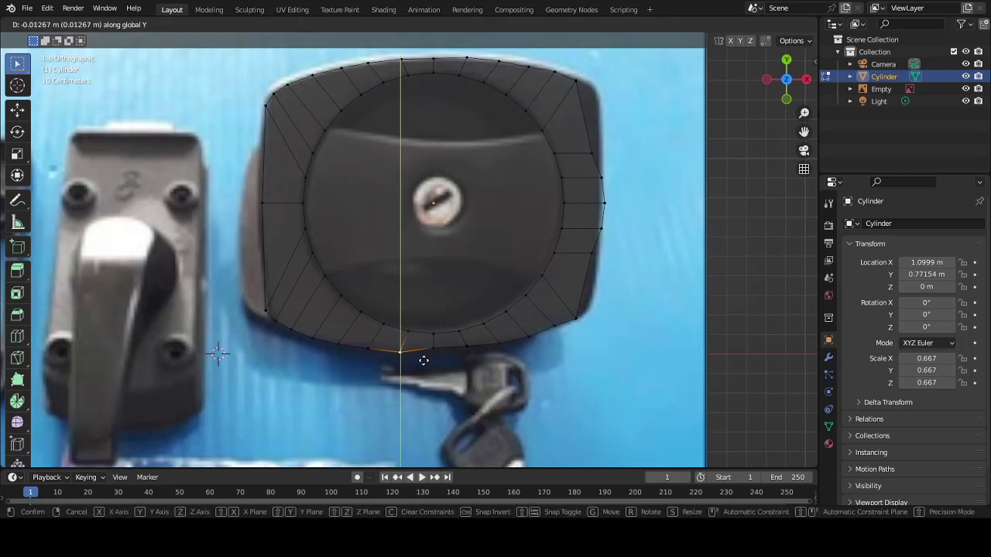
pyautogui.click(422, 361)
pyautogui.click(432, 348)
pyautogui.press('g')
pyautogui.press('y')
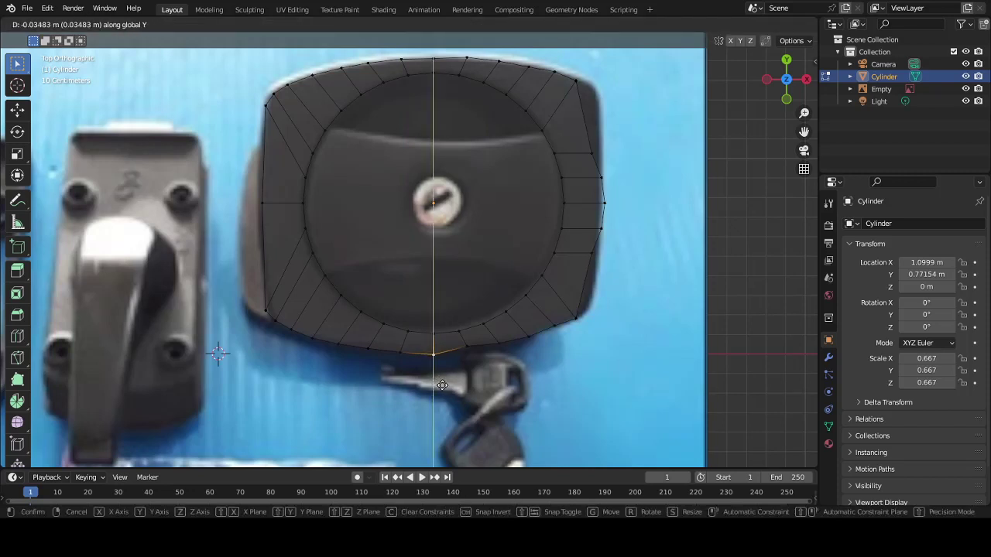
pyautogui.click(440, 384)
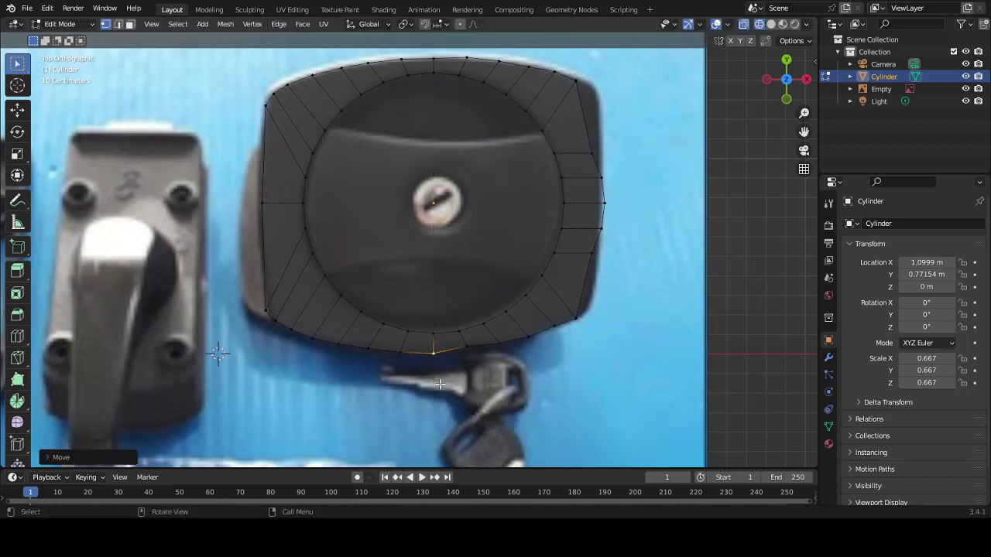
pyautogui.click(464, 348)
pyautogui.press('g')
pyautogui.press('y')
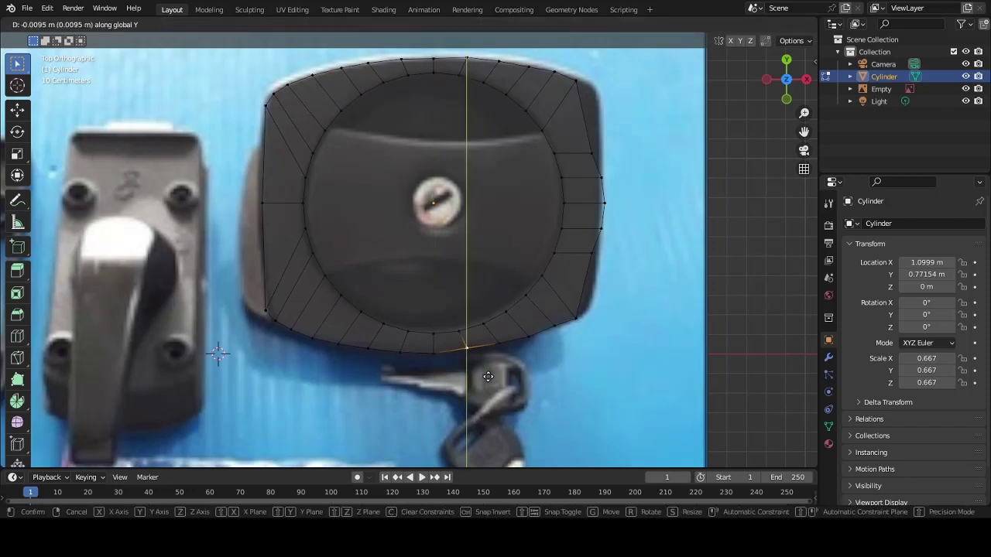
pyautogui.click(489, 377)
# Move the bottom-right corner vertex down, then shift it along X onto the plate's corner.
pyautogui.click(499, 343)
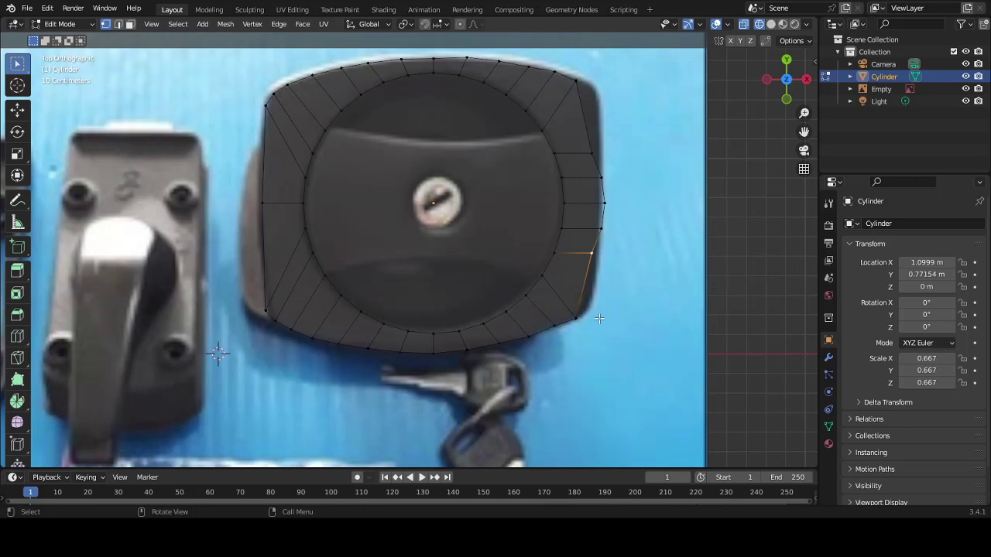
pyautogui.press('g')
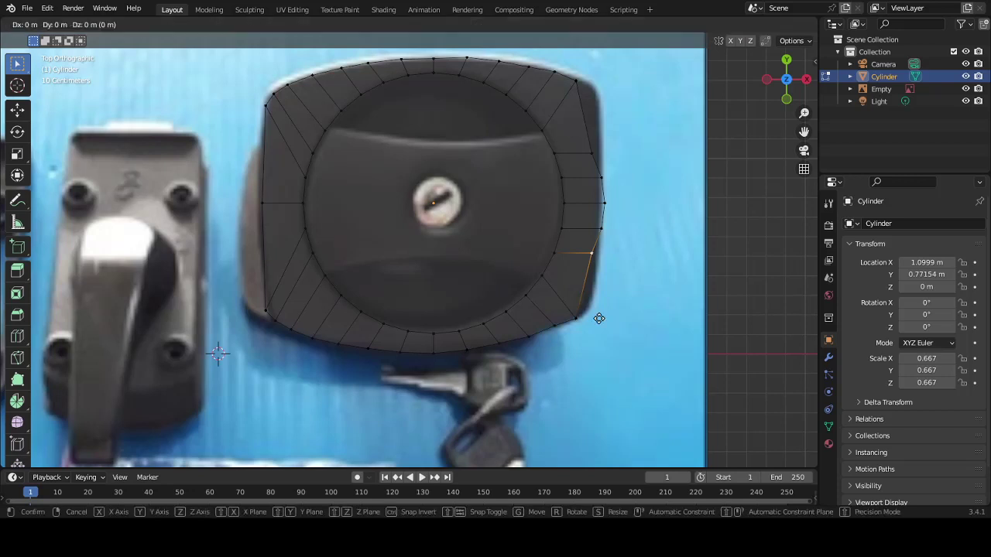
pyautogui.click(600, 376)
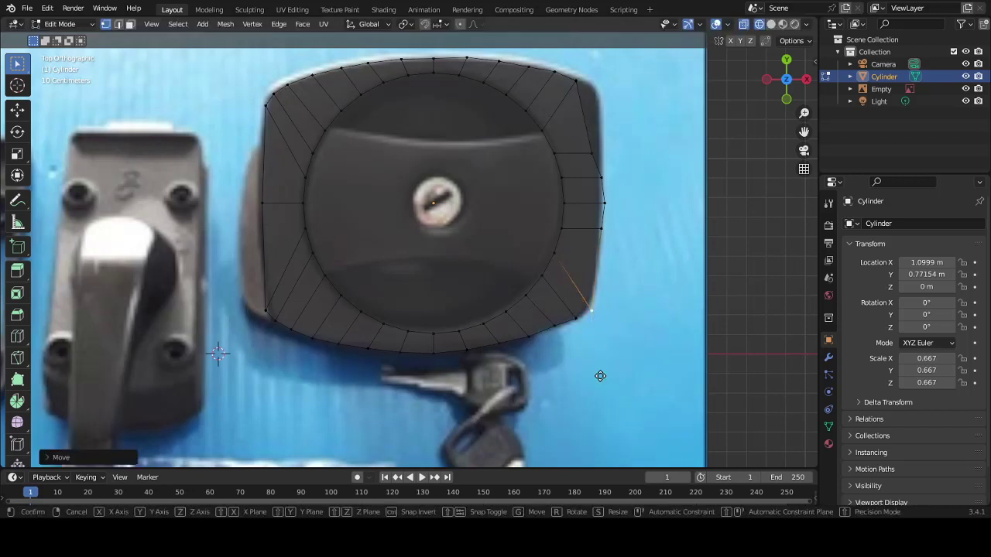
pyautogui.press('g')
pyautogui.press('x')
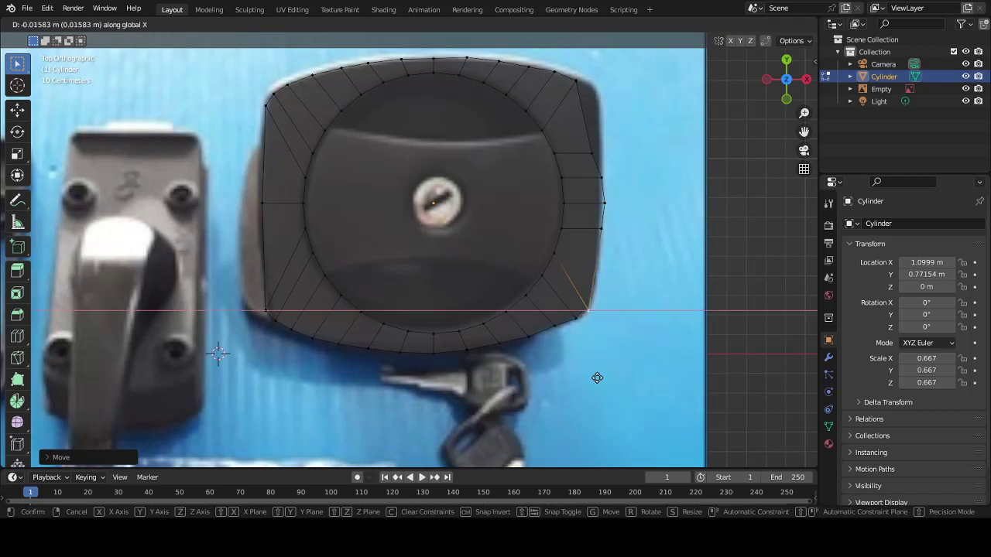
pyautogui.click(598, 378)
# Switch the viewport to solid shading and adjust the zoom.
pyautogui.press('f')
pyautogui.click(674, 377)
pyautogui.scroll(3, 674, 376)
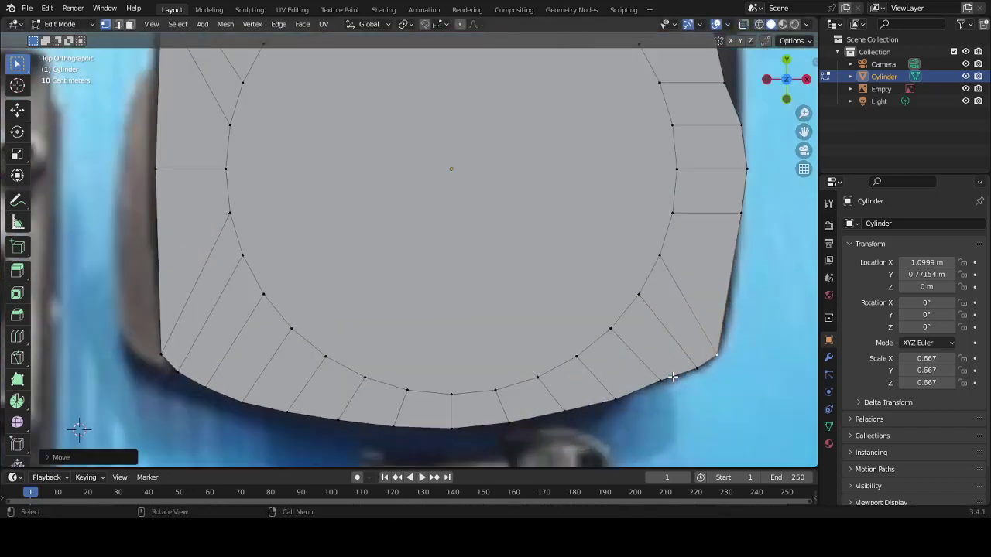
pyautogui.scroll(-1, 673, 377)
pyautogui.scroll(-2, 441, 348)
pyautogui.scroll(1, 443, 342)
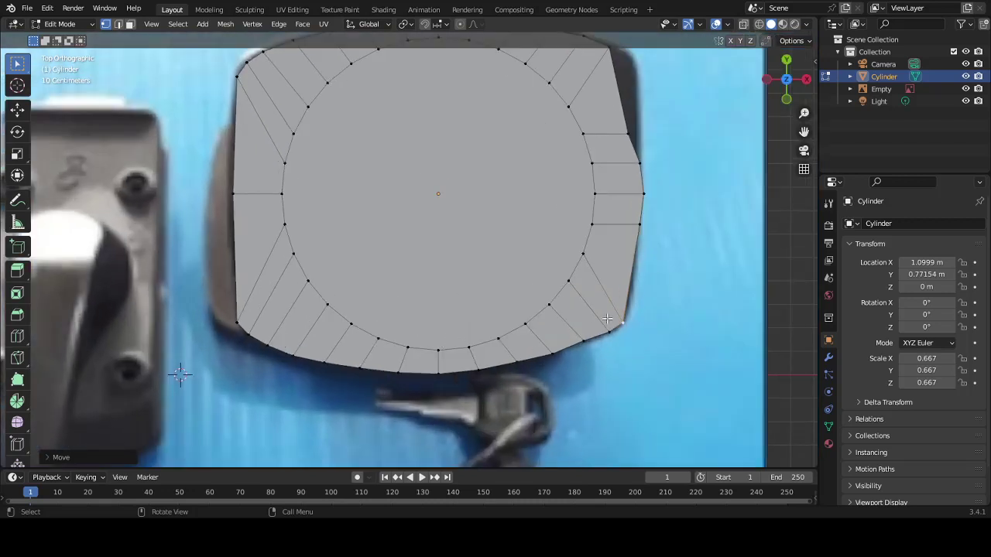
pyautogui.scroll(-2, 640, 230)
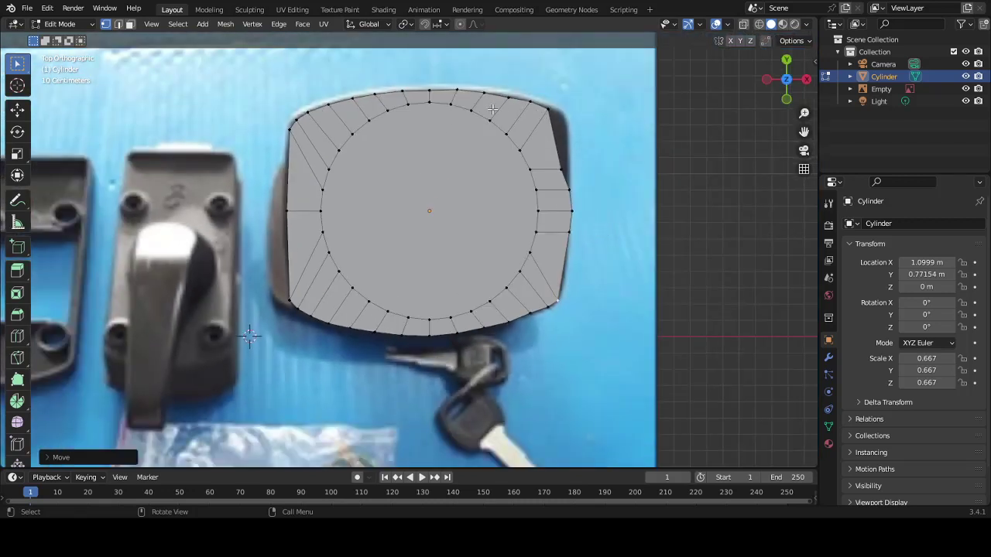
# Move the selected right-side vertices up along Y and adjust them along X.
pyautogui.click(560, 165)
pyautogui.press('g')
pyautogui.press('y')
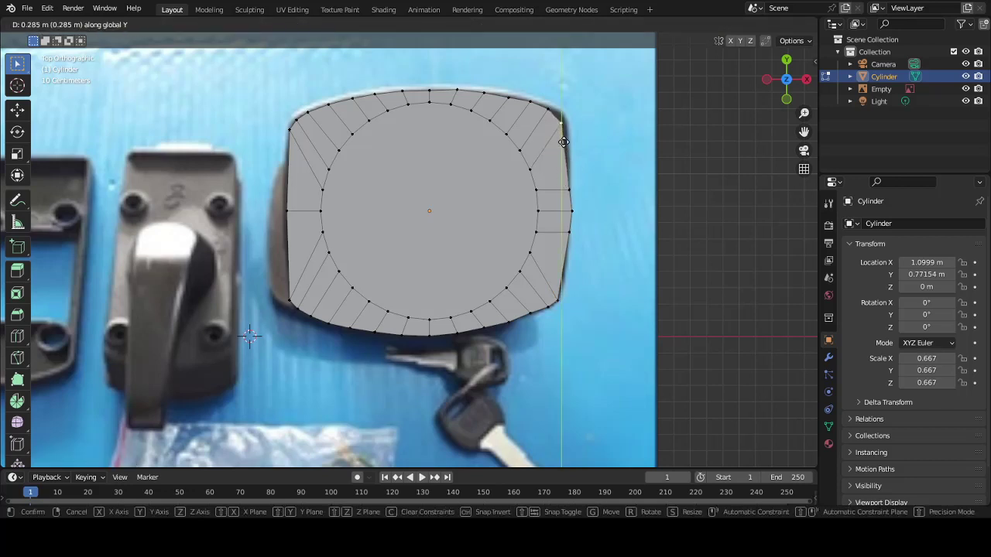
pyautogui.click(562, 136)
pyautogui.press('g')
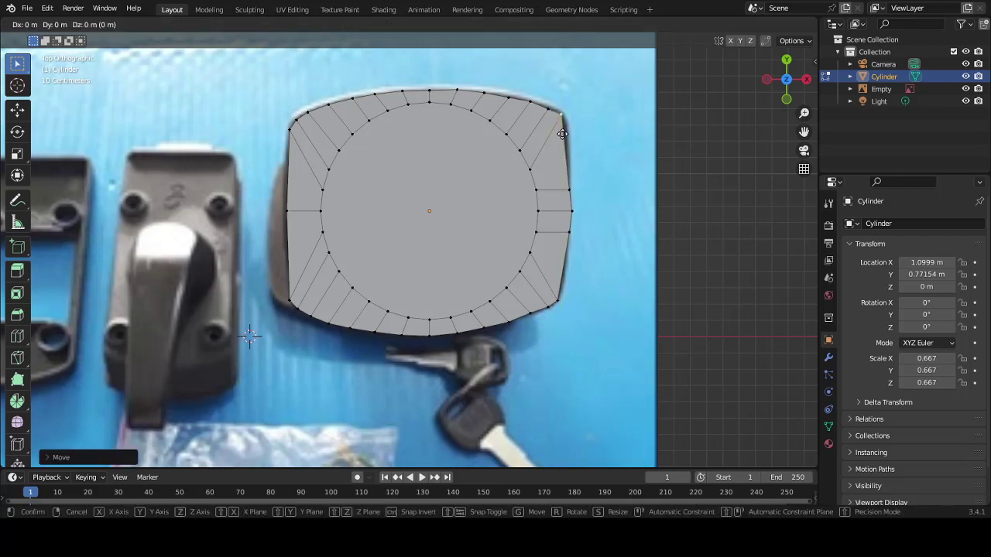
pyautogui.press('x')
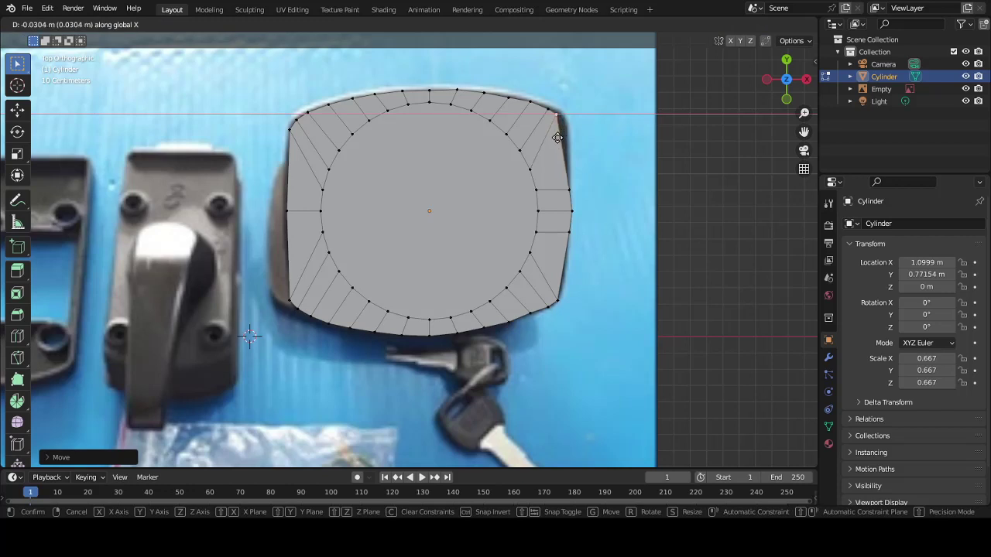
pyautogui.click(557, 137)
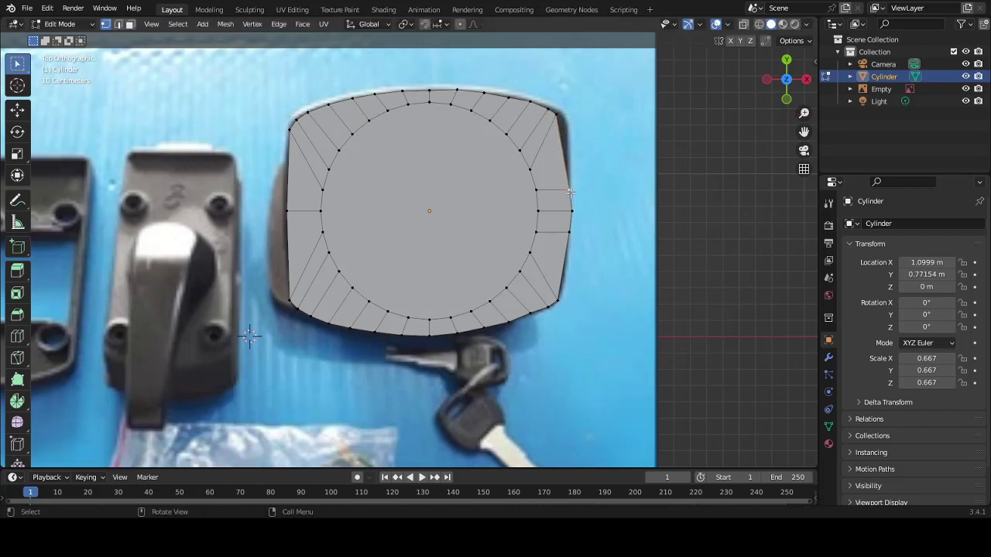
# Raise the right-side vertex along Y and align it along X with the plate's right edge.
pyautogui.press('g')
pyautogui.press('y')
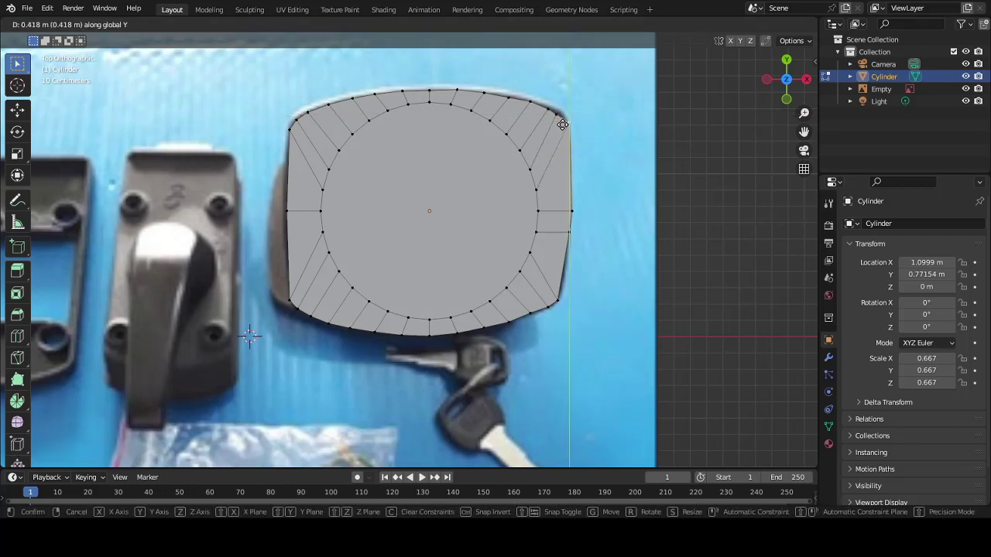
pyautogui.click(562, 125)
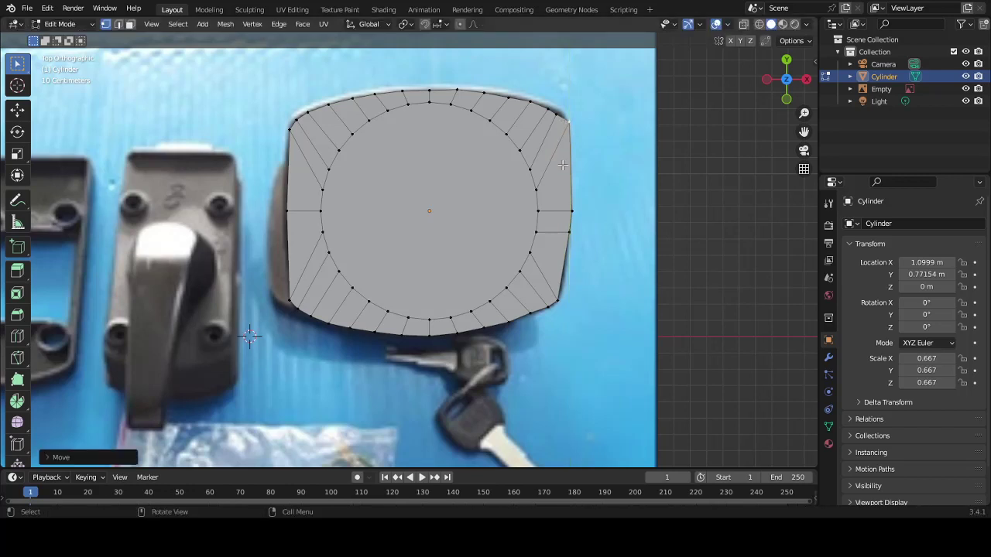
pyautogui.press('g')
pyautogui.press('x')
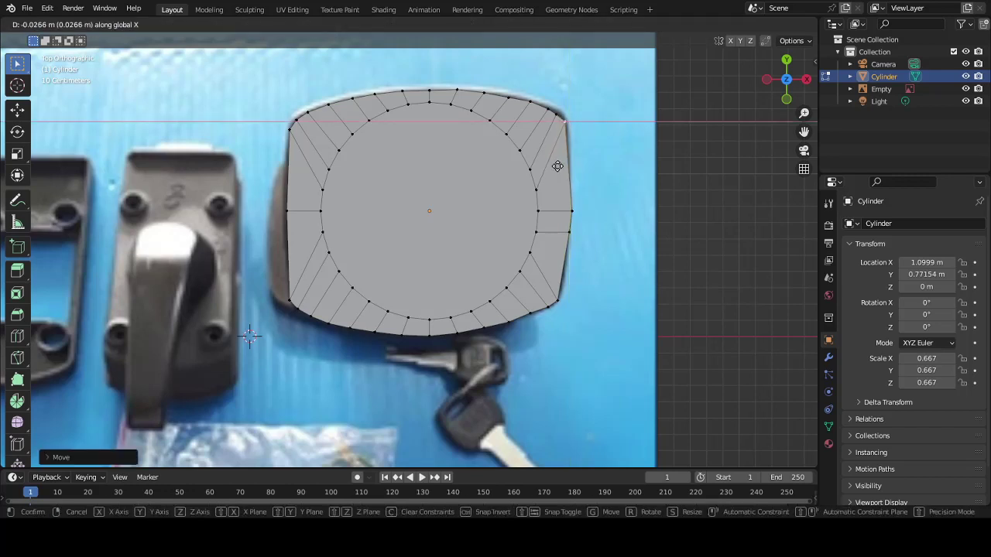
pyautogui.click(558, 167)
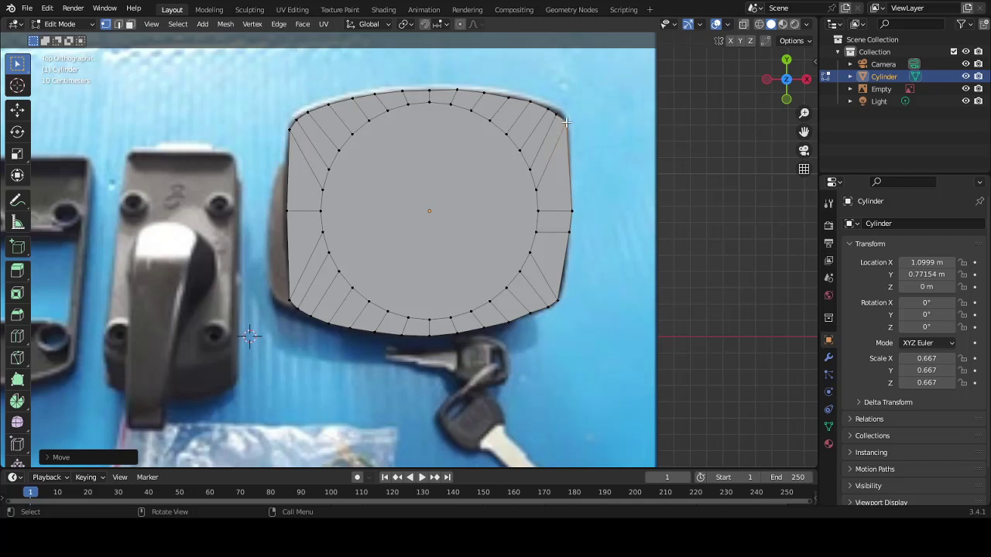
# Circle-select the top-right edge vertices and move them along Y to the plate's top edge.
pyautogui.press('c')
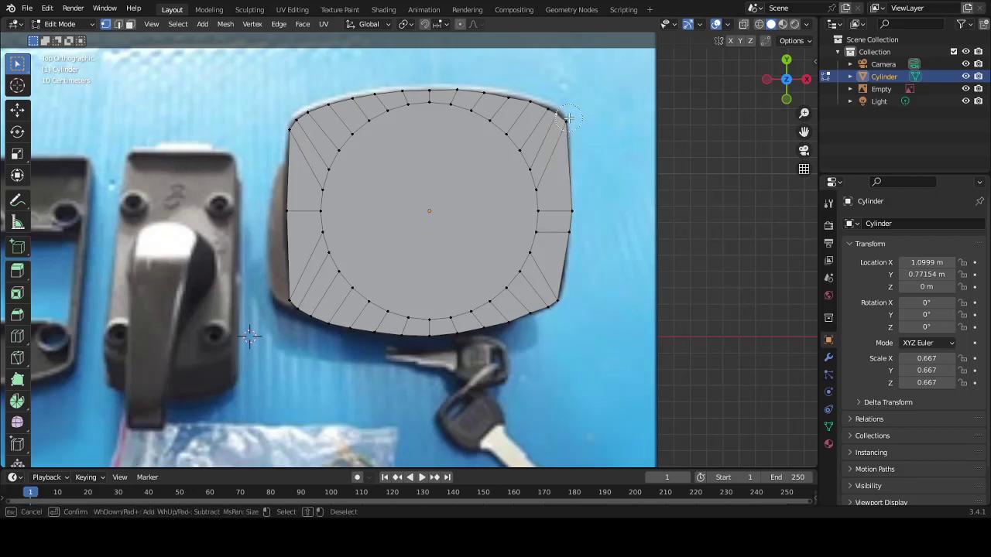
pyautogui.moveTo(565, 124)
pyautogui.mouseDown()
pyautogui.moveTo(493, 81)
pyautogui.moveTo(424, 84)
pyautogui.moveTo(426, 123)
pyautogui.moveTo(393, 92)
pyautogui.moveTo(286, 126)
pyautogui.mouseUp()
pyautogui.press('Escape')
pyautogui.scroll(1, 596, 207)
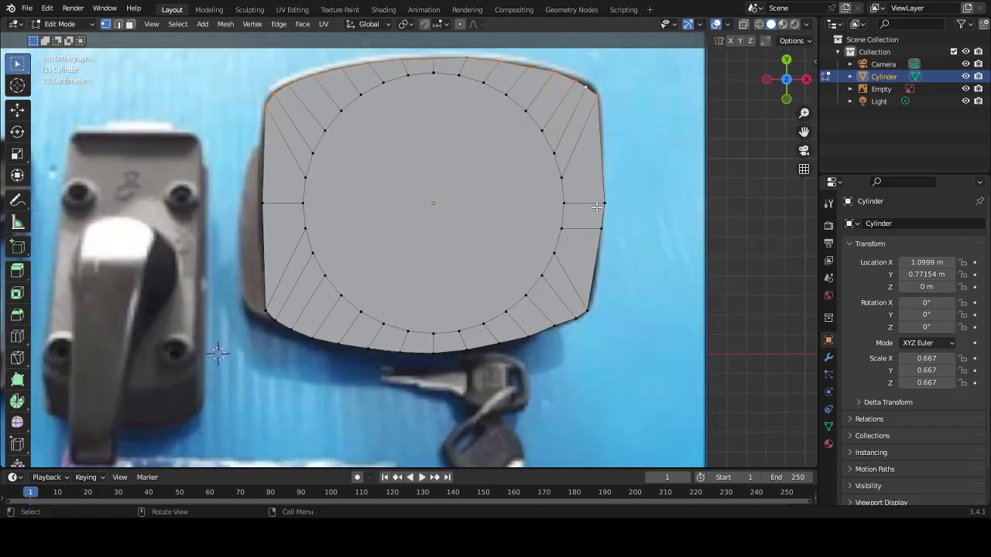
pyautogui.press('g')
pyautogui.press('y')
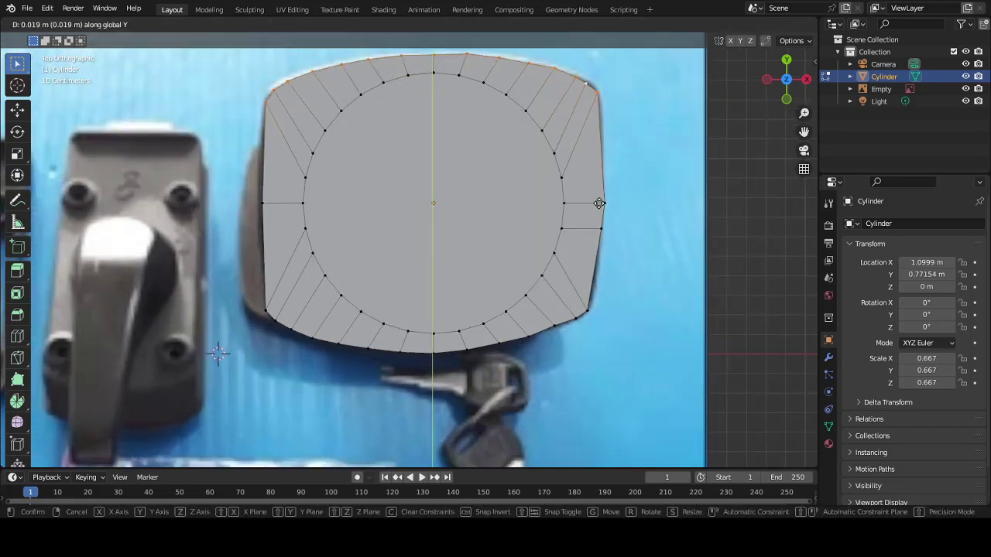
pyautogui.click(599, 203)
# Position the top-right corner vertex along Y, then along X, onto the plate's corner.
pyautogui.click(598, 95)
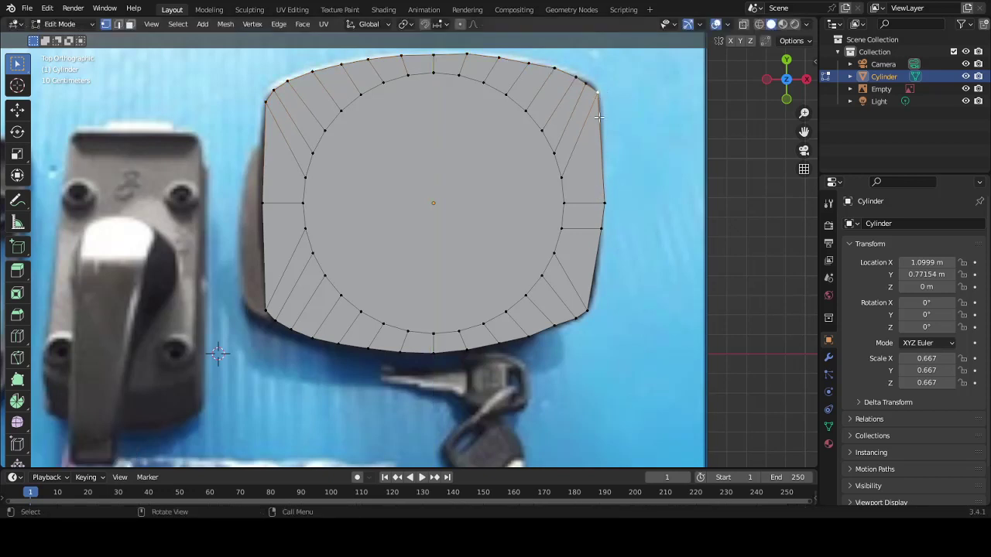
pyautogui.press('g')
pyautogui.press('y')
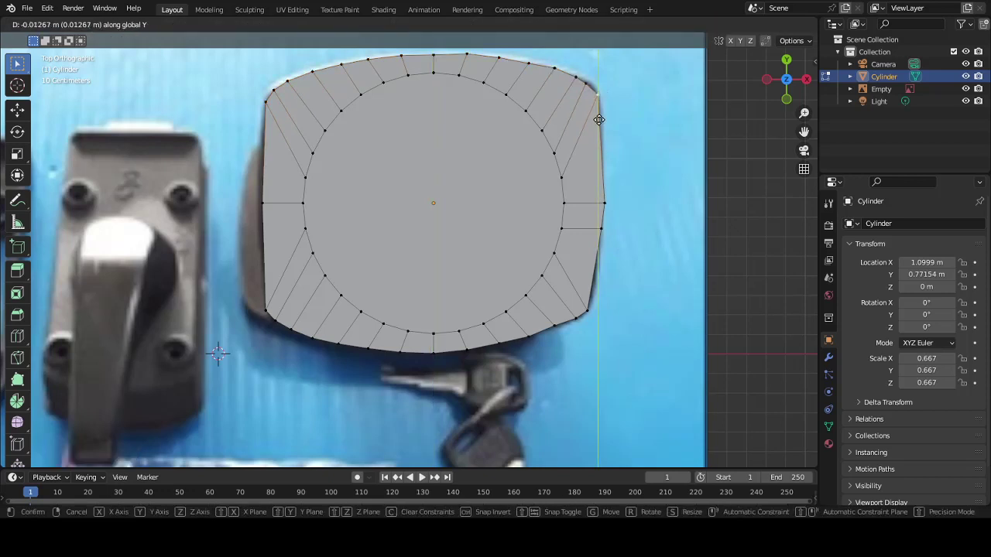
pyautogui.click(598, 117)
pyautogui.click(597, 90)
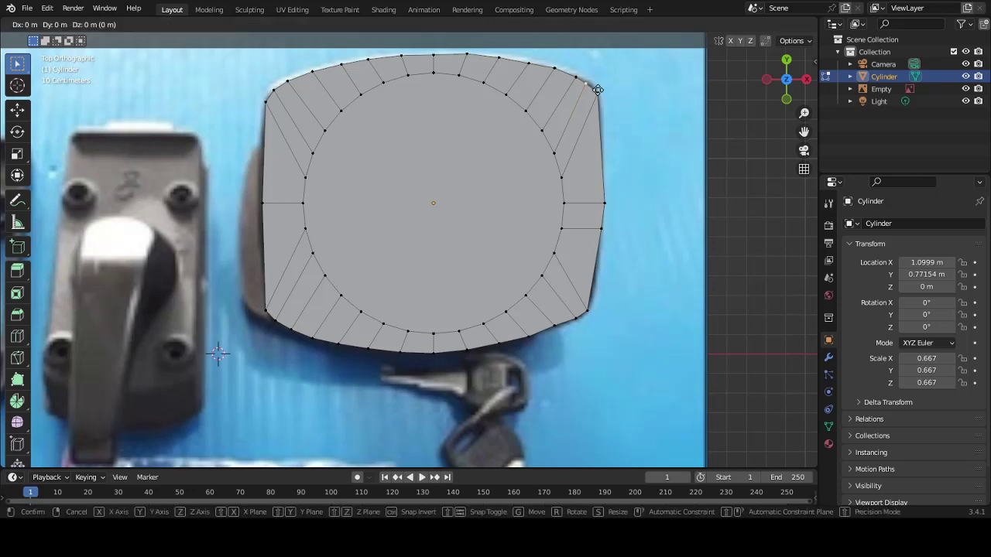
pyautogui.press('g')
pyautogui.press('x')
pyautogui.click(600, 90)
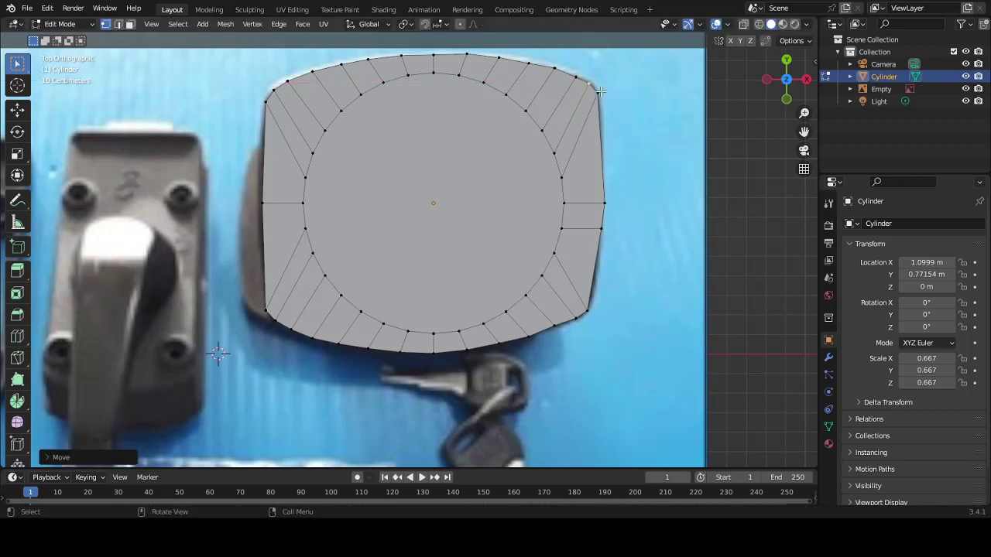
pyautogui.scroll(-2, 324, 196)
# Switch the shading back so the photo shows, and reposition the view.
pyautogui.press('z')
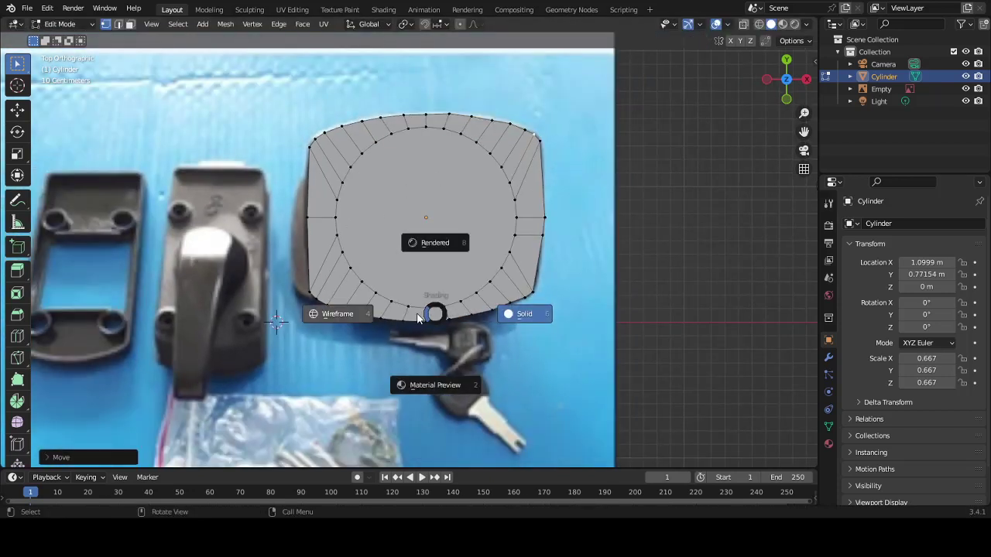
pyautogui.click(445, 364)
pyautogui.scroll(3, 371, 360)
pyautogui.scroll(-1, 420, 288)
pyautogui.scroll(2, 407, 316)
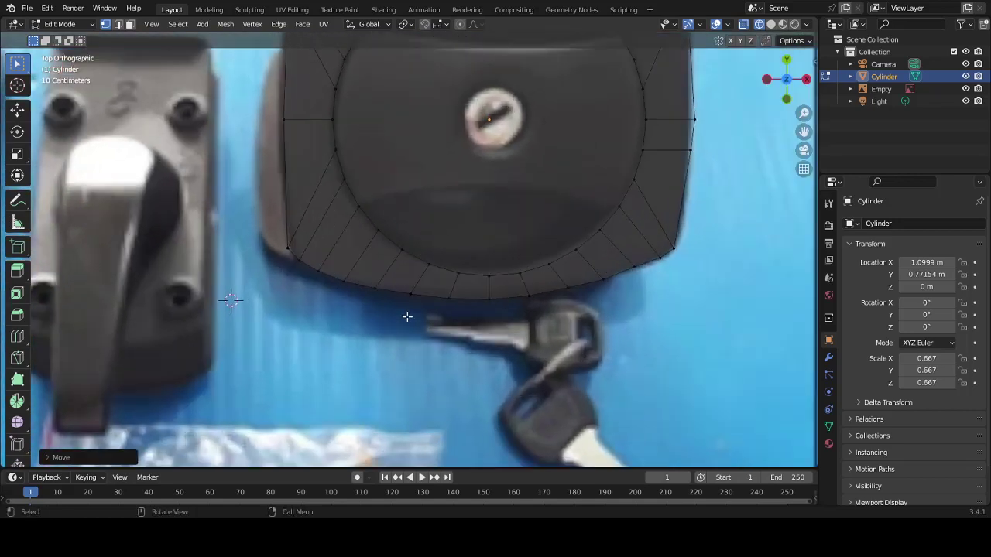
pyautogui.scroll(1, 407, 317)
pyautogui.scroll(-4, 407, 317)
pyautogui.keyDown('shift'); pyautogui.moveTo(462, 252); pyautogui.dragTo(457, 283, button='middle'); pyautogui.keyUp('shift')
# Circle-select the bottom rim vertices and delete them.
pyautogui.click(569, 285)
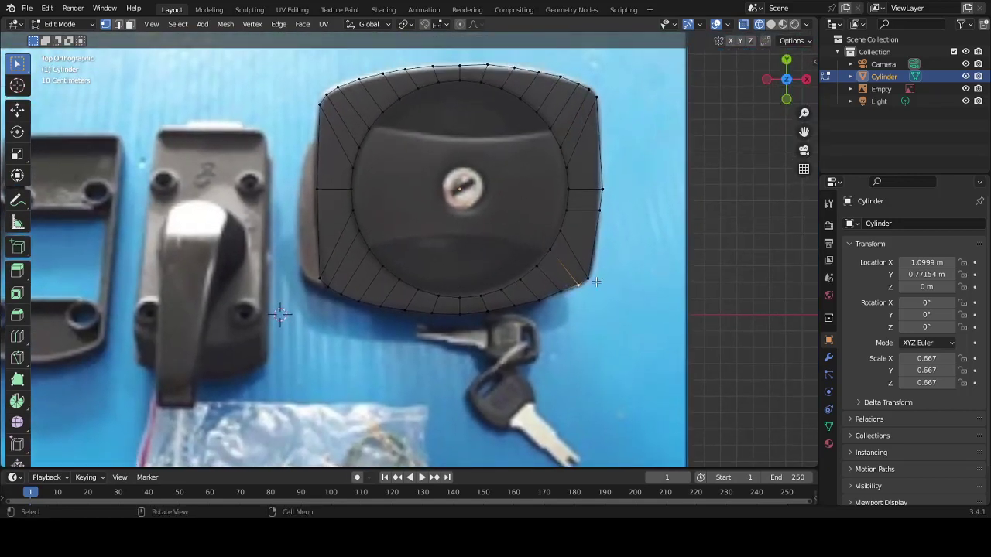
pyautogui.click(594, 282)
pyautogui.press('c')
pyautogui.moveTo(593, 281)
pyautogui.mouseDown()
pyautogui.moveTo(490, 328)
pyautogui.moveTo(453, 327)
pyautogui.moveTo(475, 318)
pyautogui.moveTo(334, 289)
pyautogui.moveTo(310, 272)
pyautogui.mouseUp()
pyautogui.rightClick(314, 273)
pyautogui.press('x')
pyautogui.click(351, 274)
# Check the result in solid shading, then return to see-through view and circle-select the rim's upper band.
pyautogui.hotkey('shift', 'z')
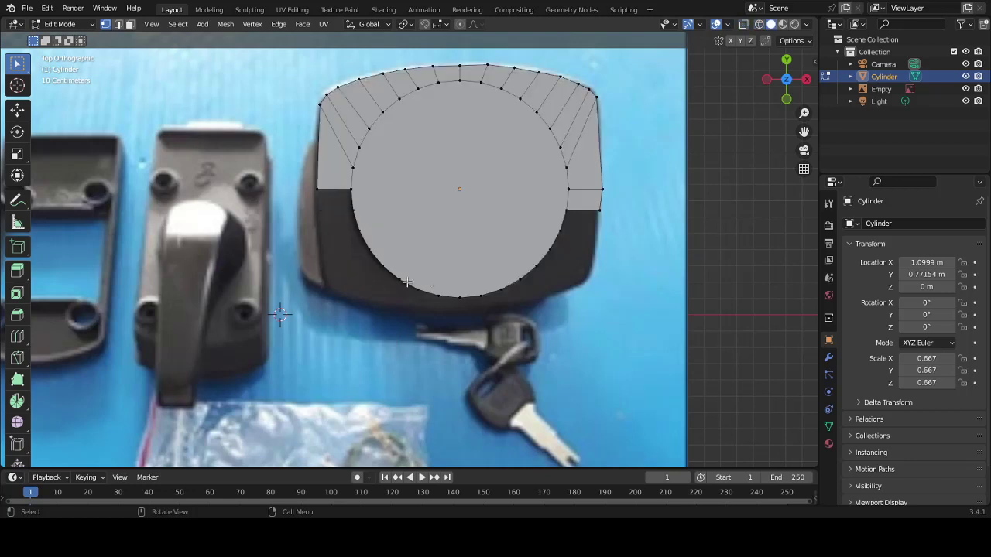
pyautogui.press('z')
pyautogui.click(313, 105)
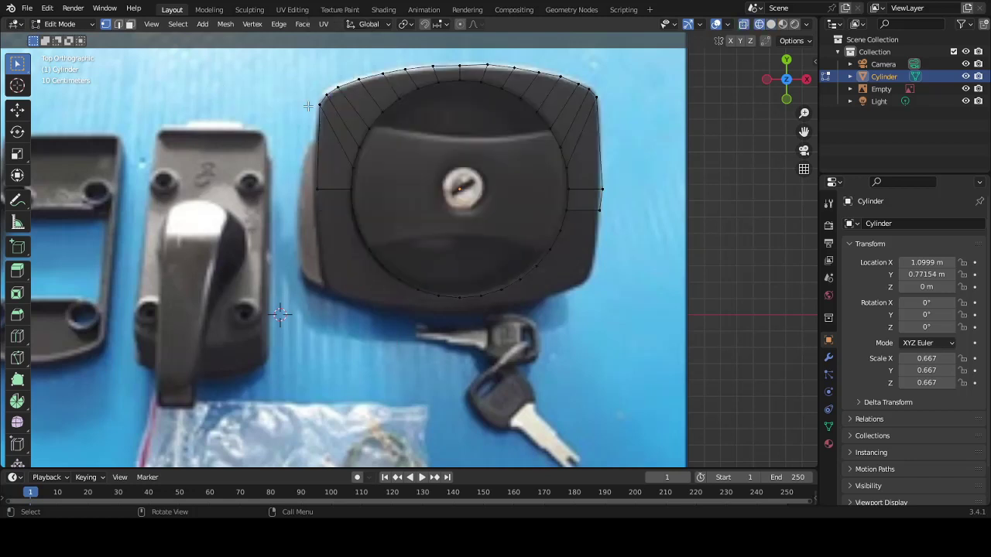
pyautogui.press('c')
pyautogui.moveTo(341, 199)
pyautogui.mouseDown()
pyautogui.moveTo(337, 91)
pyautogui.moveTo(434, 70)
pyautogui.moveTo(522, 74)
pyautogui.moveTo(584, 116)
pyautogui.moveTo(613, 177)
pyautogui.moveTo(589, 212)
pyautogui.moveTo(557, 153)
pyautogui.moveTo(484, 97)
pyautogui.moveTo(419, 97)
pyautogui.moveTo(352, 148)
pyautogui.moveTo(348, 195)
pyautogui.mouseUp()
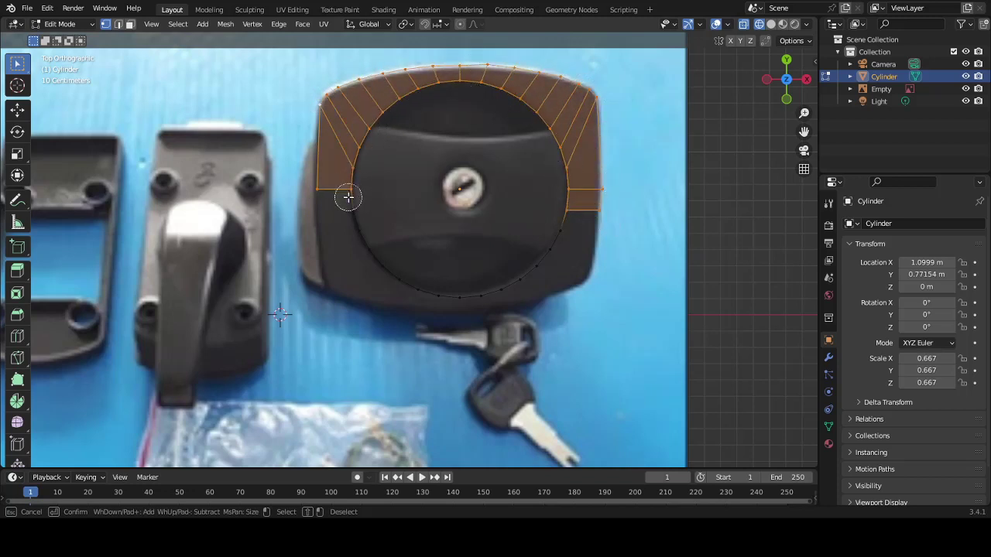
# Move the duplicated upper arch down along Y and view it in solid shading.
pyautogui.rightClick(349, 197)
pyautogui.press('g')
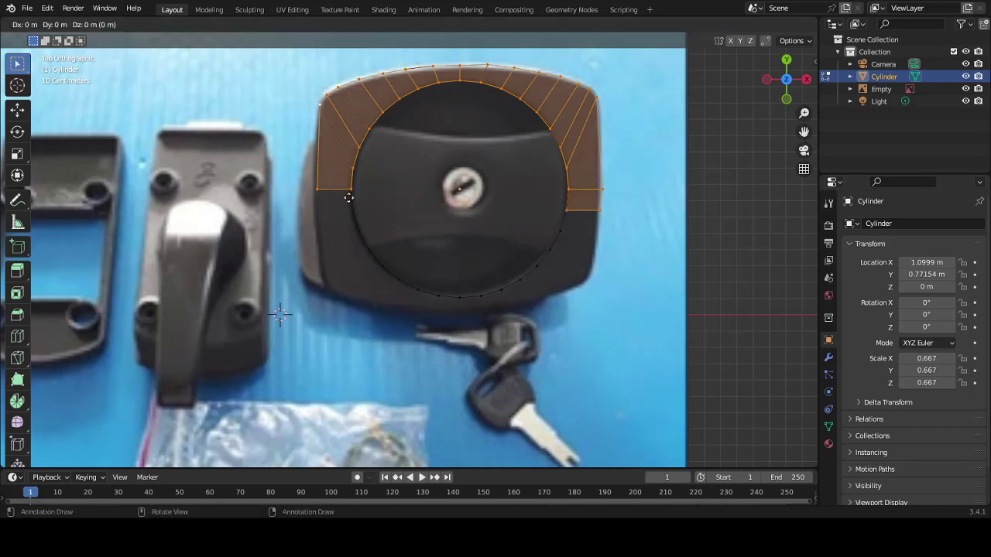
pyautogui.press('y')
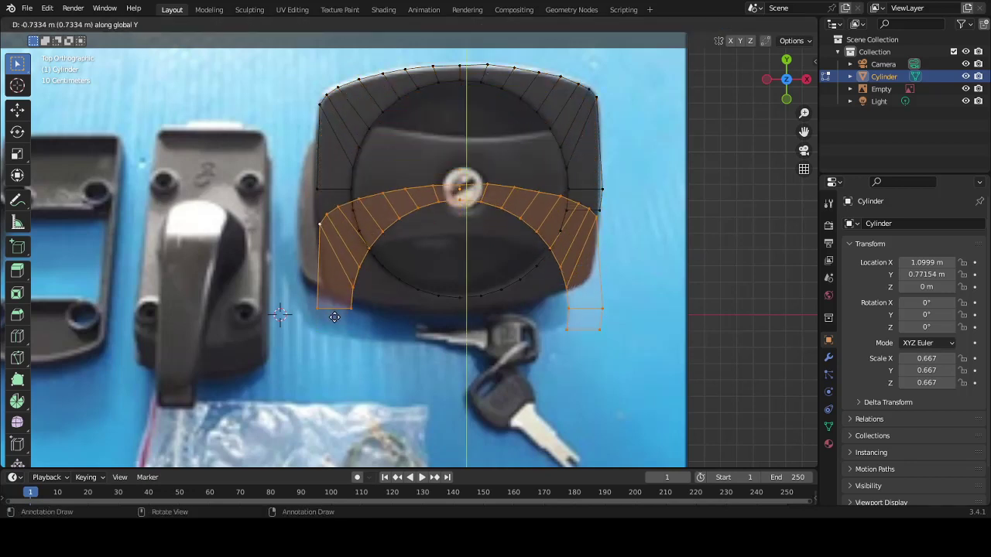
pyautogui.click(335, 318)
pyautogui.press('z')
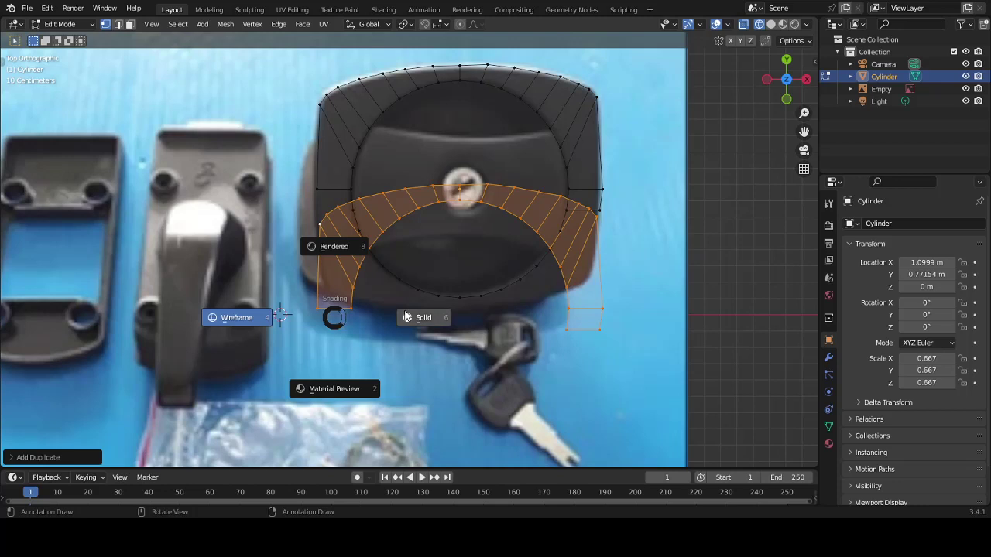
pyautogui.click(420, 317)
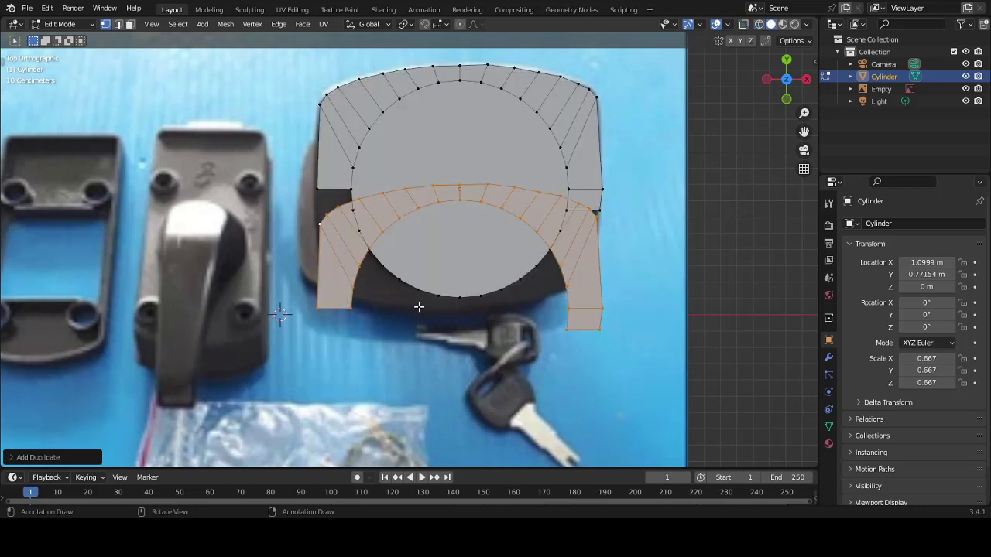
# Rotate the arch 180° and position it along X and Y over the plate's lower half.
pyautogui.press('r')
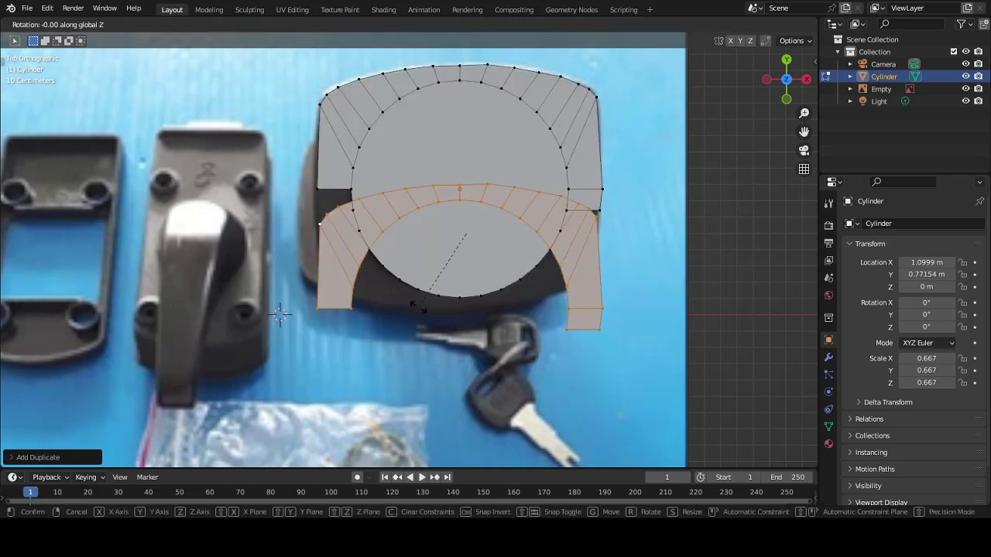
pyautogui.write('180')
pyautogui.press('Return')
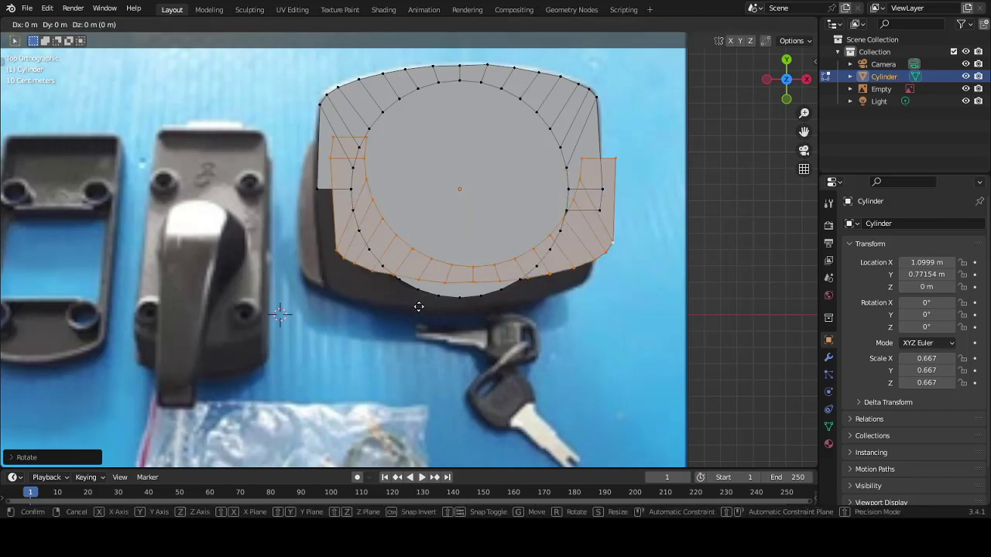
pyautogui.press('g')
pyautogui.press('x')
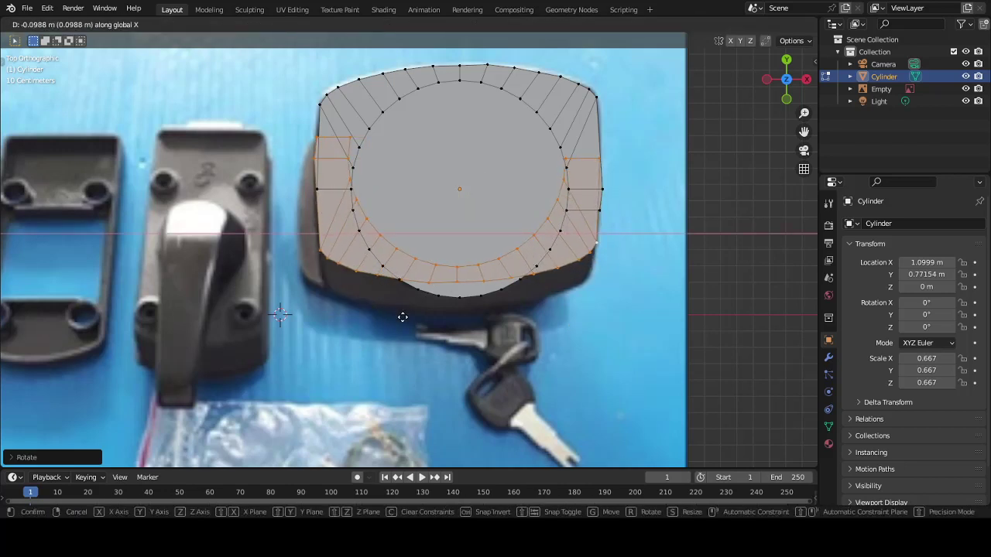
pyautogui.click(403, 317)
pyautogui.press('g')
pyautogui.press('y')
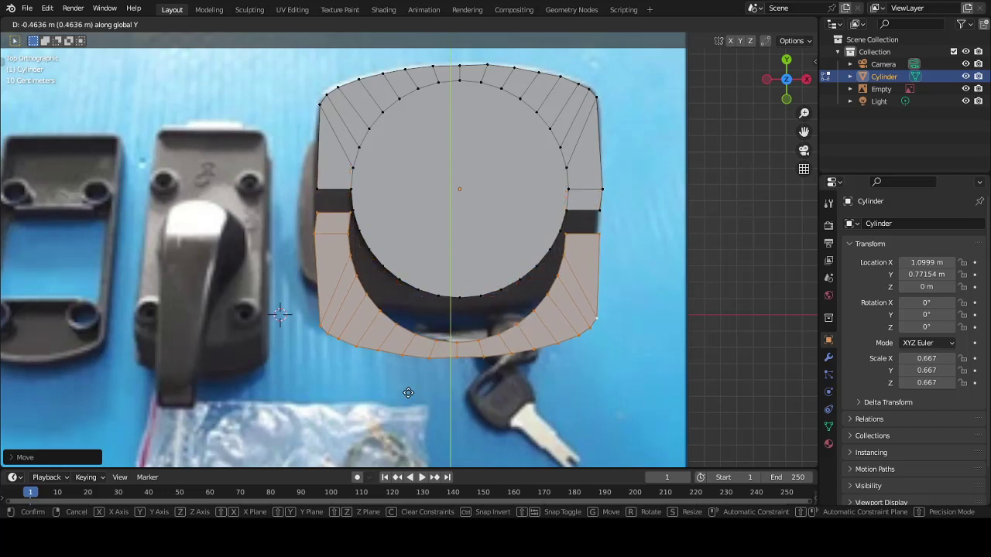
pyautogui.click(408, 392)
# Switch to see-through wireframe and circle-deselect the arch's outer faces.
pyautogui.press('z')
pyautogui.click(266, 329)
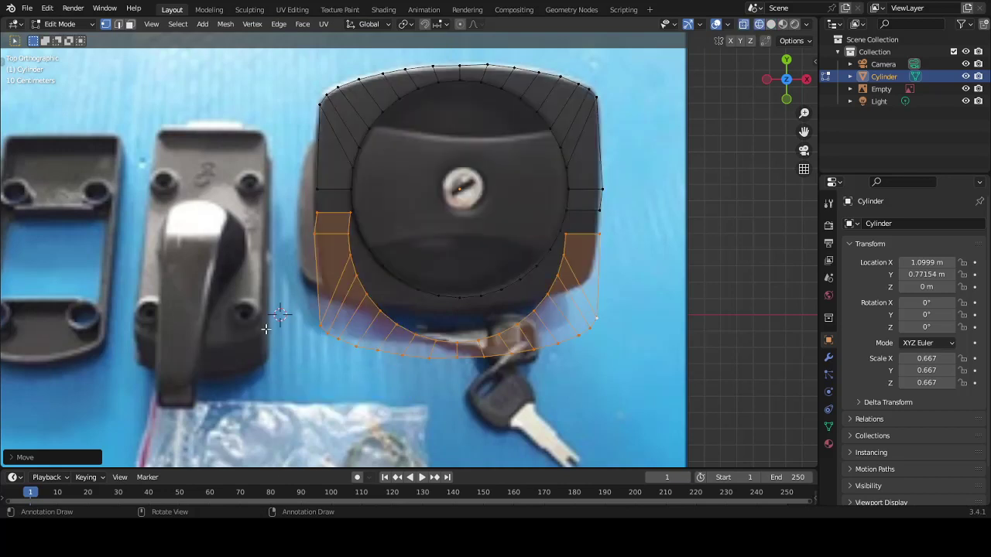
pyautogui.press('c')
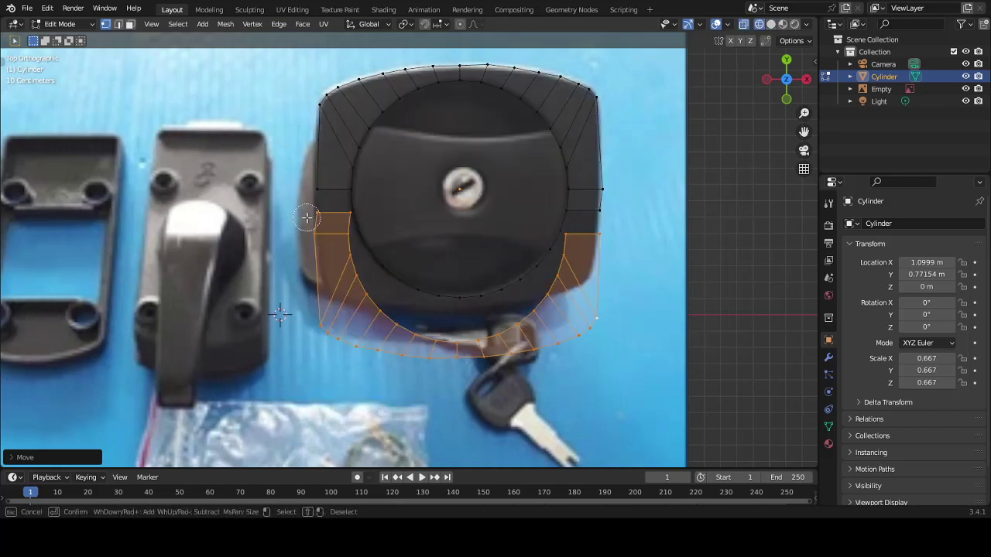
pyautogui.moveTo(314, 220)
pyautogui.mouseDown(button='middle')
pyautogui.moveTo(331, 345)
pyautogui.moveTo(383, 357)
pyautogui.moveTo(489, 356)
pyautogui.moveTo(582, 329)
pyautogui.moveTo(595, 240)
pyautogui.mouseUp(button='middle')
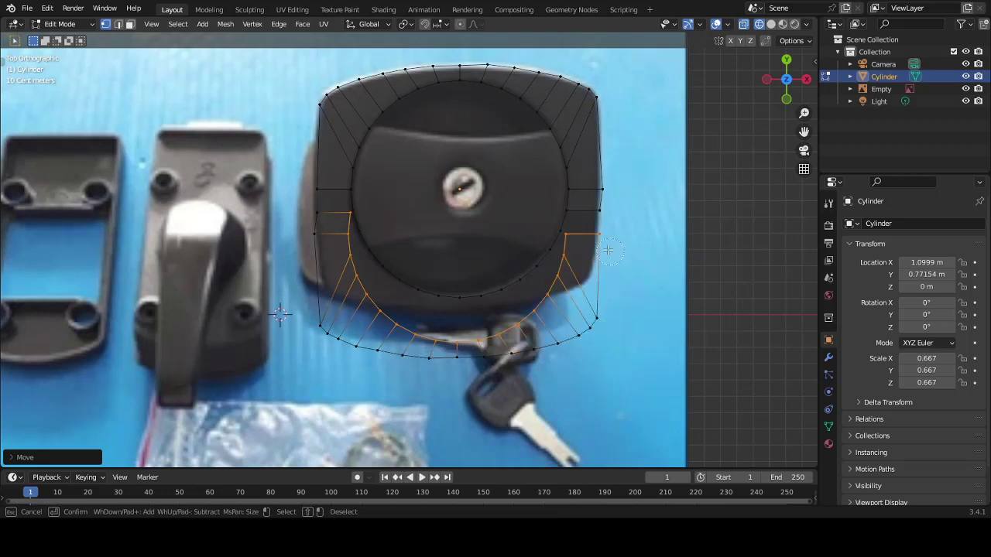
pyautogui.press('Escape')
# Delete the inner arch strip's vertices and select the bottom and side outline vertices.
pyautogui.press('x')
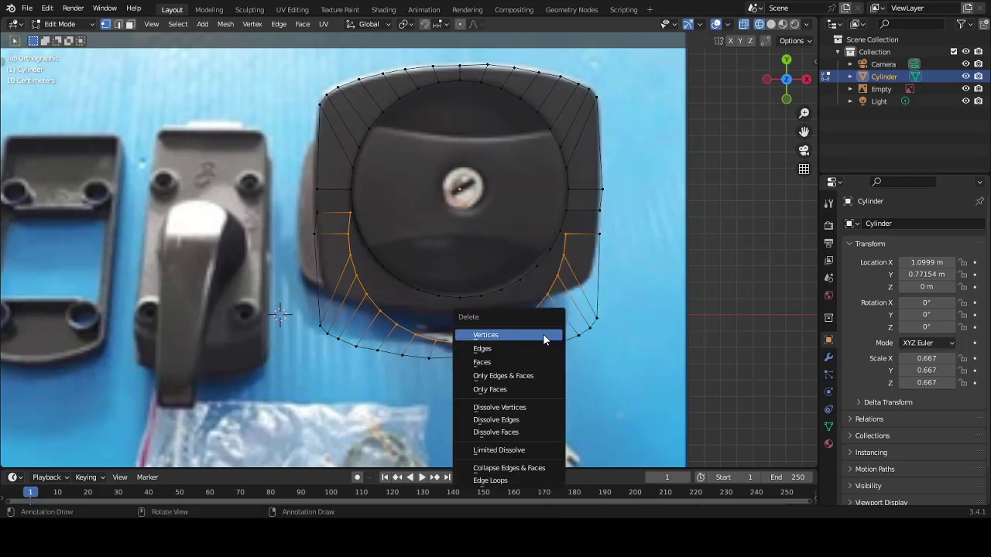
pyautogui.click(542, 333)
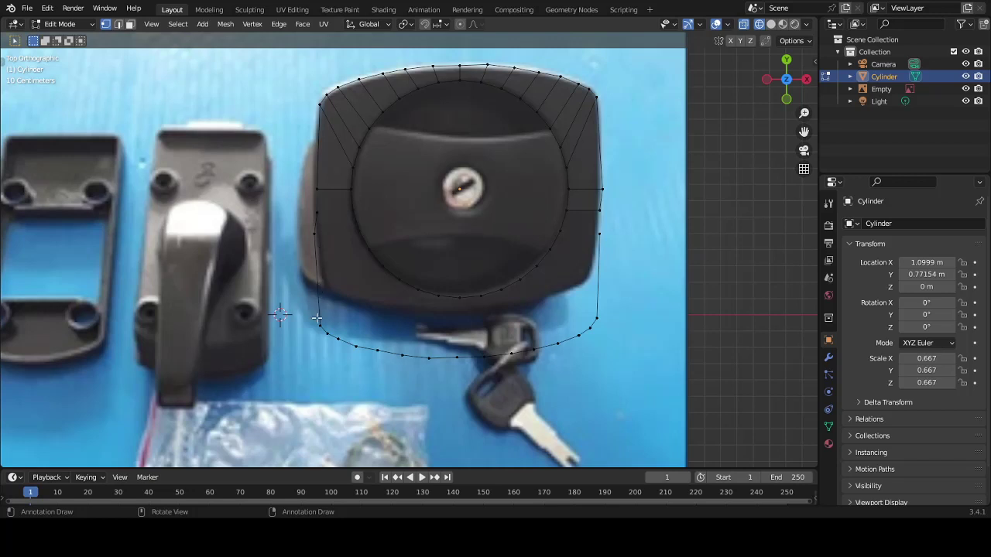
pyautogui.press('c')
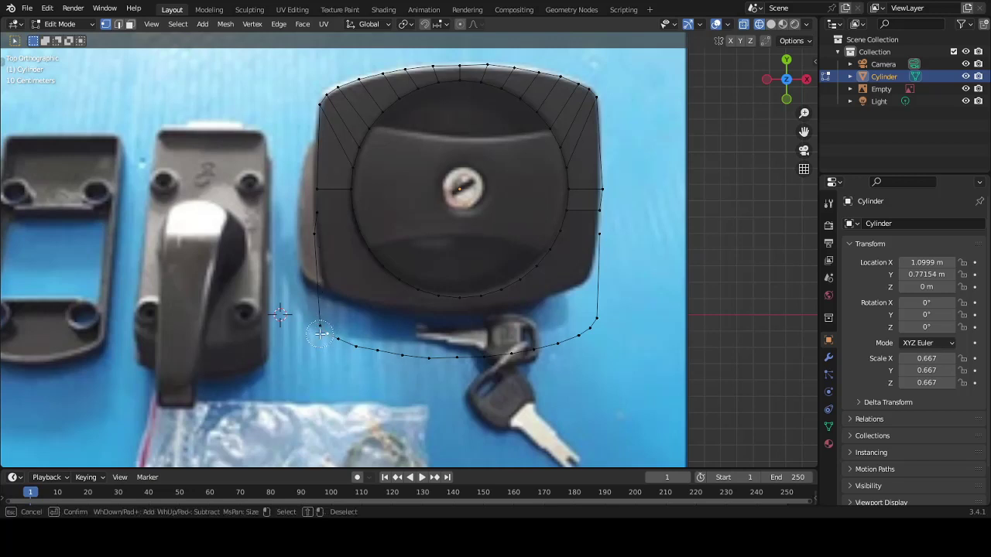
pyautogui.moveTo(329, 335)
pyautogui.mouseDown()
pyautogui.moveTo(561, 338)
pyautogui.moveTo(602, 307)
pyautogui.mouseUp()
pyautogui.press('Escape')
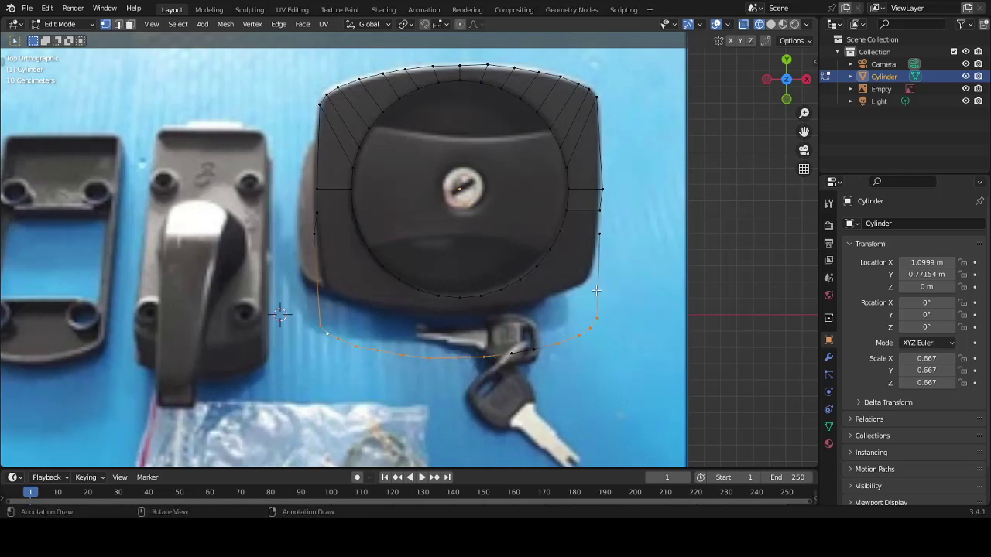
# Move two left-side vertices vertically, then nudge one about 0.015 m in X onto the plate's left edge.
pyautogui.click(319, 216)
pyautogui.press('g')
pyautogui.press('y')
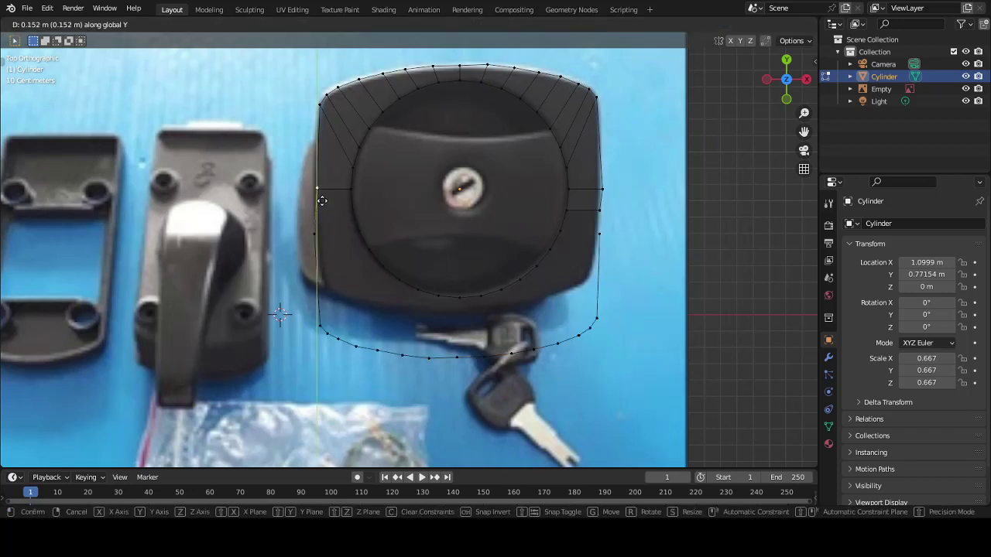
pyautogui.click(322, 202)
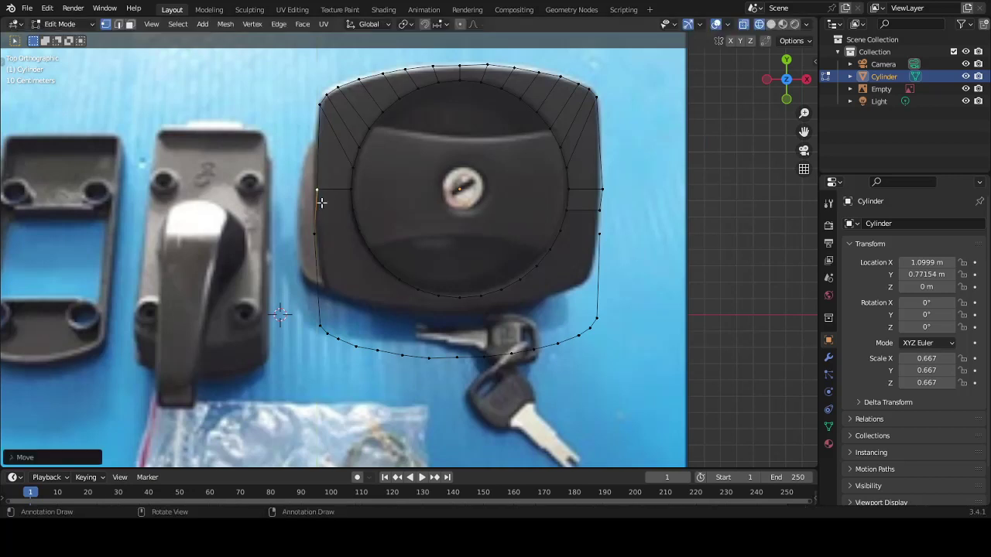
pyautogui.click(323, 232)
pyautogui.press('g')
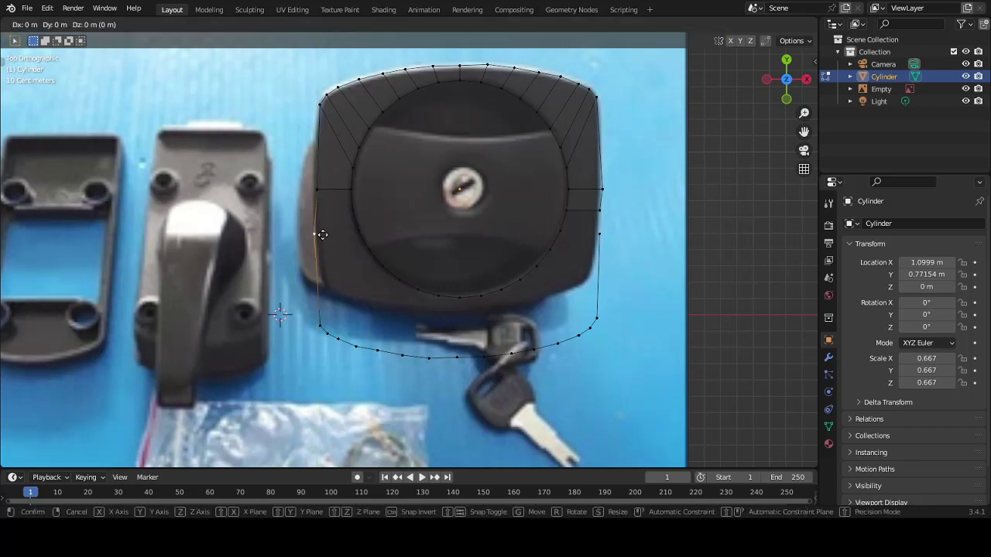
pyautogui.press('y')
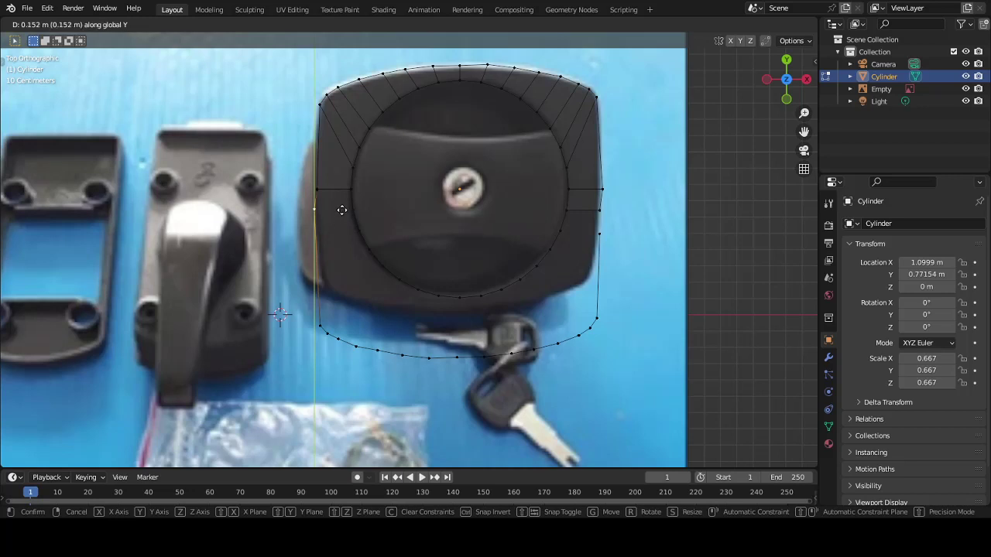
pyautogui.click(341, 210)
pyautogui.press('g')
pyautogui.press('x')
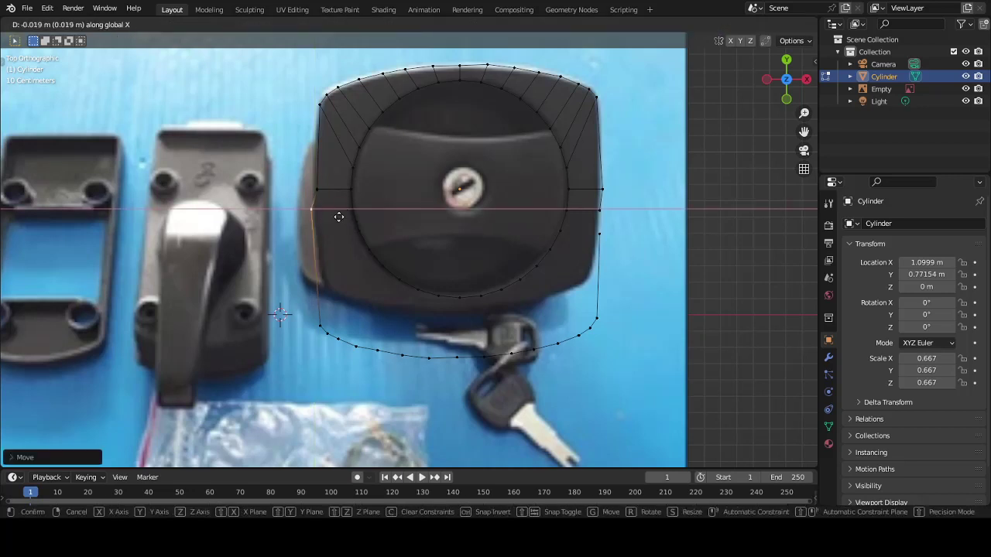
pyautogui.click(343, 217)
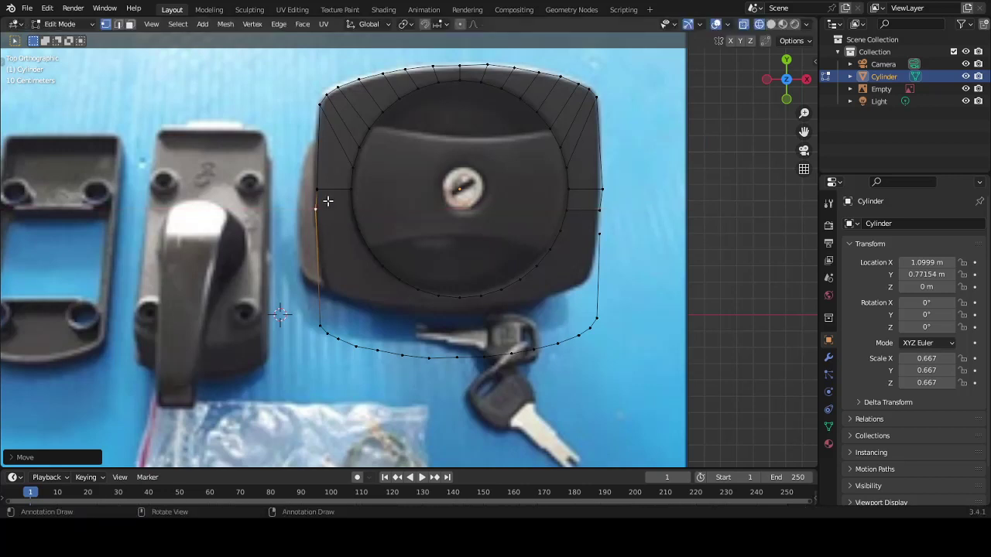
# Reposition the top-left vertices to line up with the plate's left edge.
pyautogui.click(317, 196)
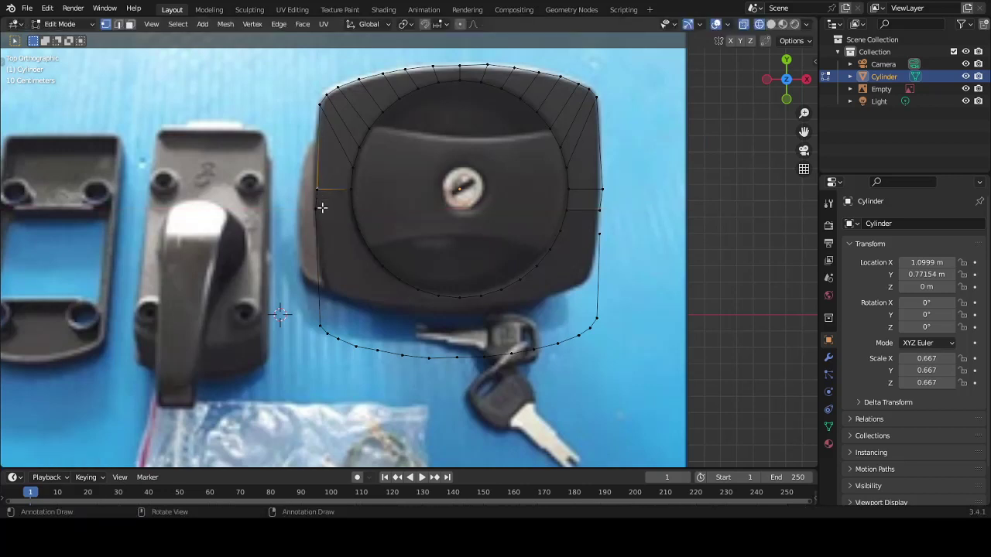
pyautogui.press('g')
pyautogui.click(322, 208)
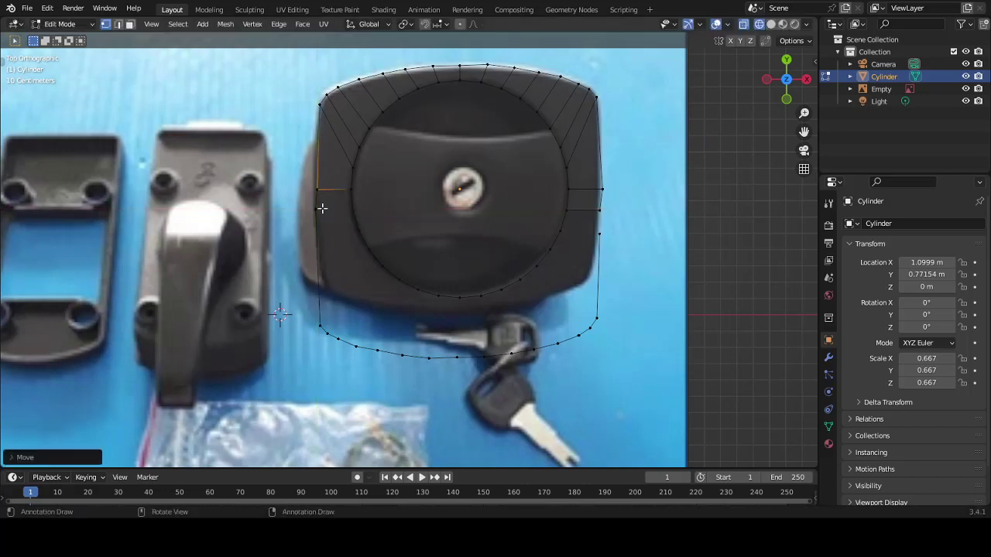
pyautogui.click(325, 185)
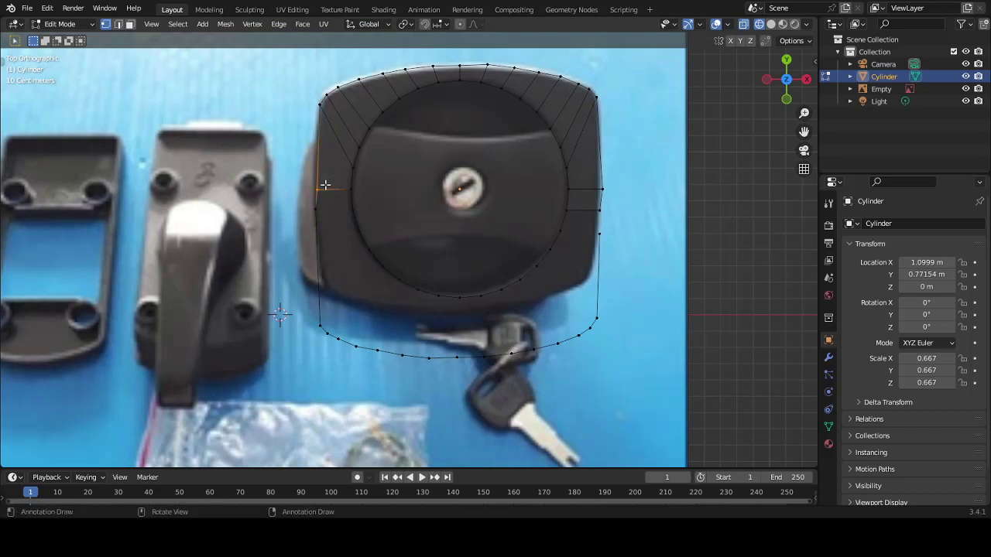
pyautogui.press('g')
pyautogui.press('x')
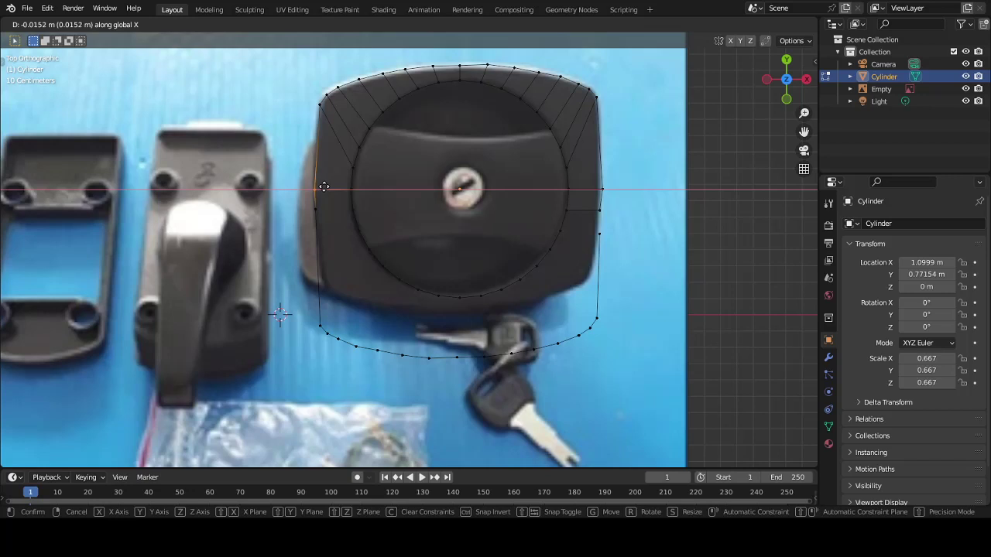
pyautogui.click(324, 186)
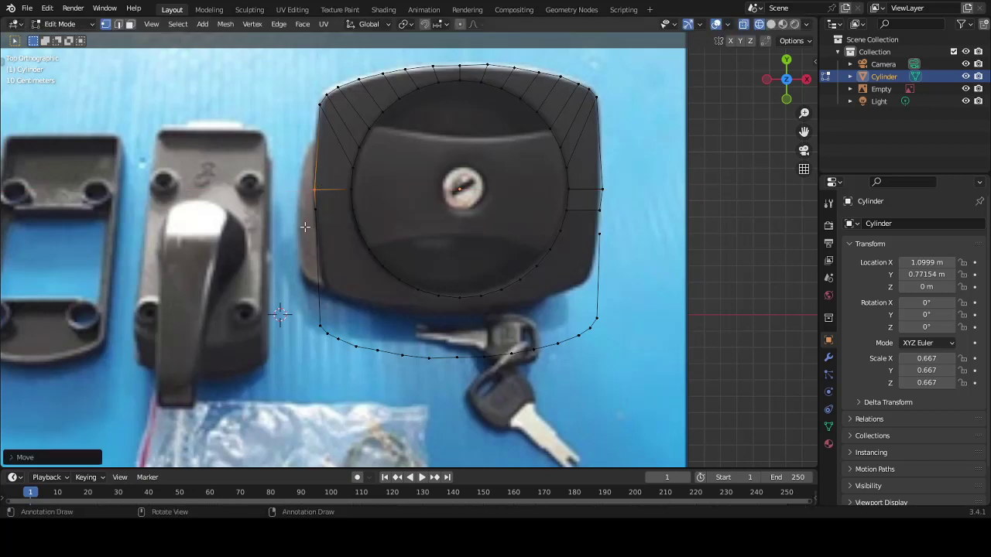
# Fill a face across four selected vertices, bridging the left gap to the upper mesh.
pyautogui.click(315, 209)
pyautogui.press('c')
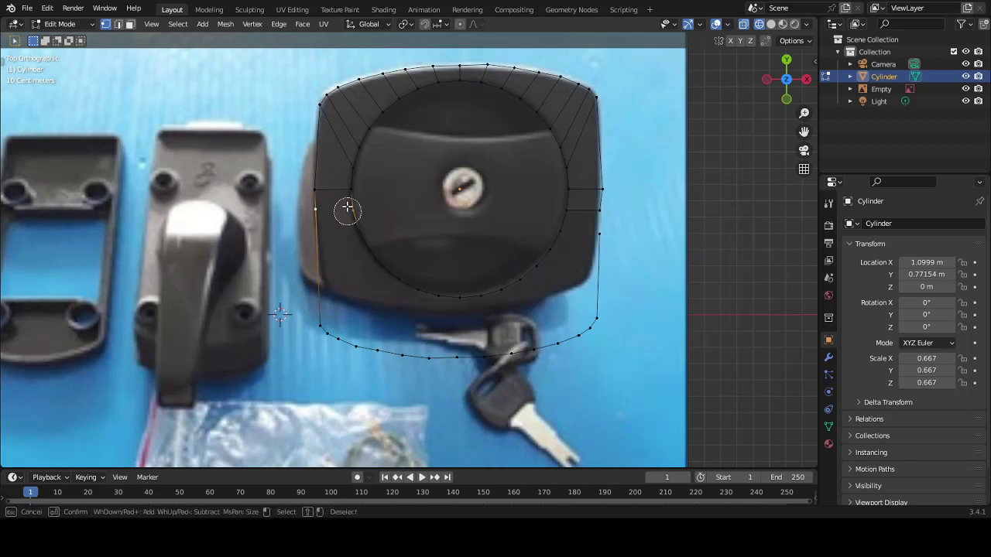
pyautogui.moveTo(348, 208); pyautogui.dragTo(316, 195)
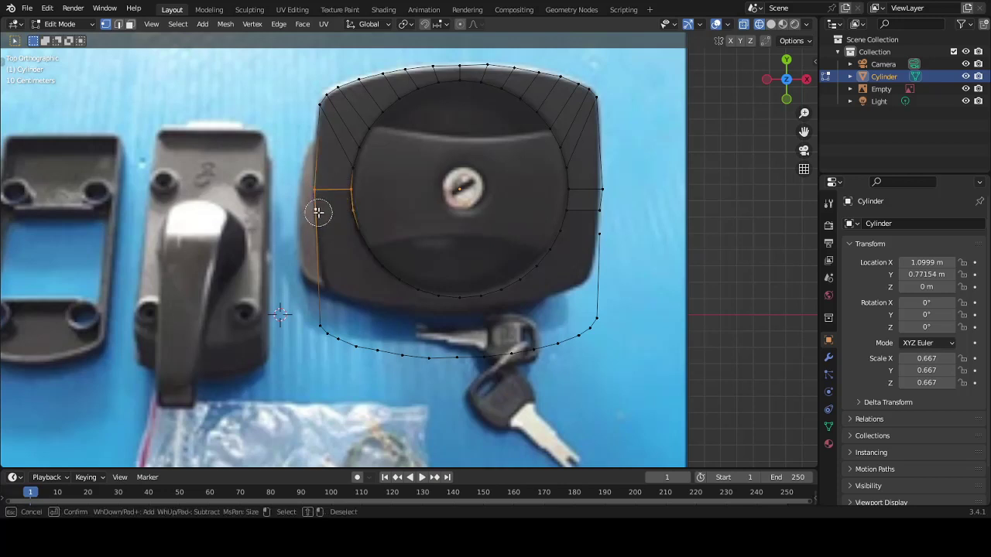
pyautogui.press('Escape')
pyautogui.press('f')
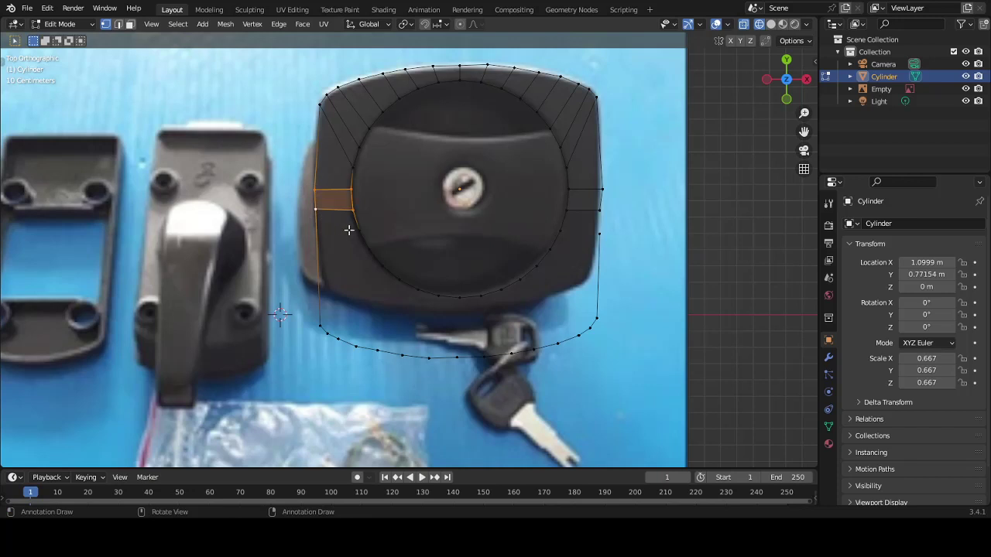
# Raise the right lower-outline vertex about 0.144 m in Y, then nudge it slightly along X.
pyautogui.click(600, 236)
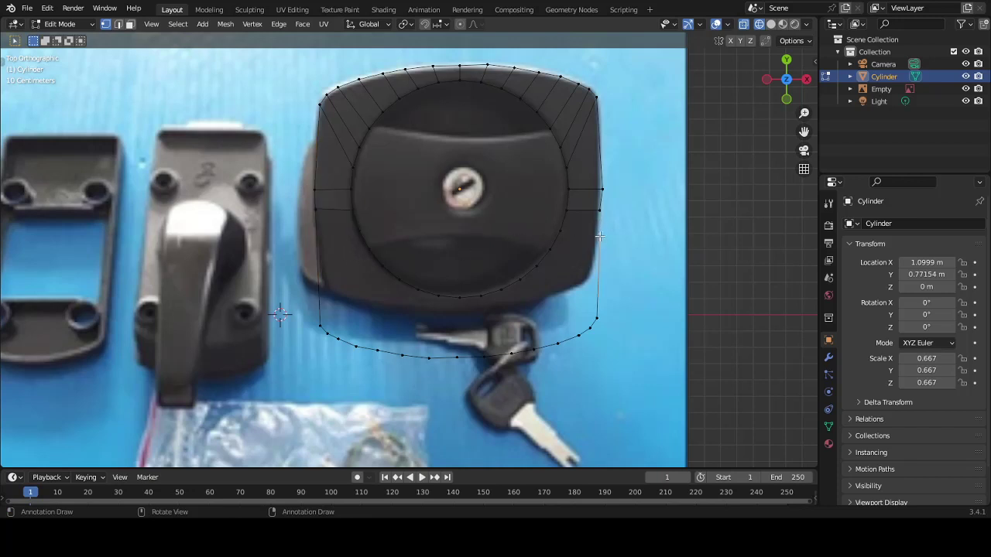
pyautogui.press('g')
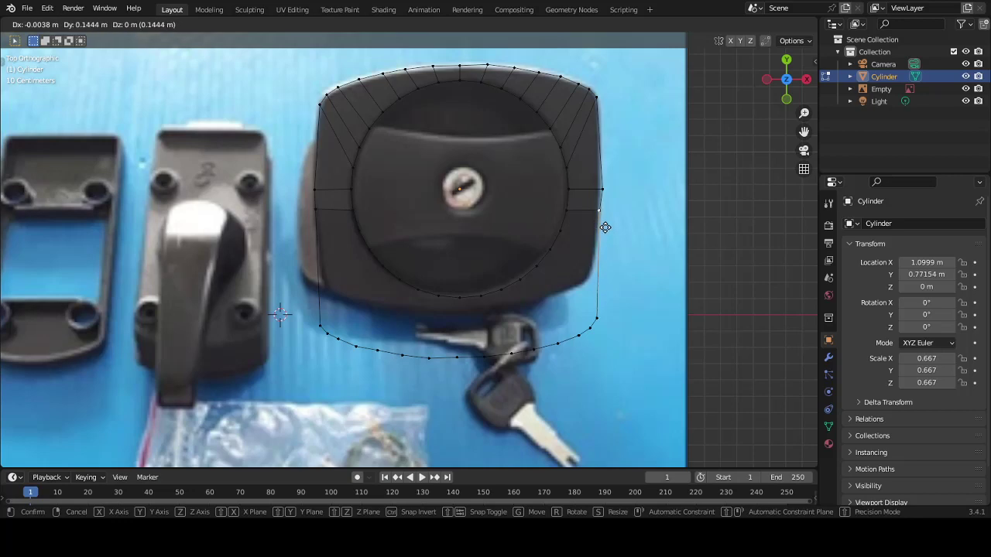
pyautogui.click(605, 226)
pyautogui.moveTo(606, 227)
pyautogui.mouseDown(button='middle')
pyautogui.moveTo(567, 150)
pyautogui.moveTo(570, 212)
pyautogui.moveTo(593, 229)
pyautogui.mouseUp(button='middle')
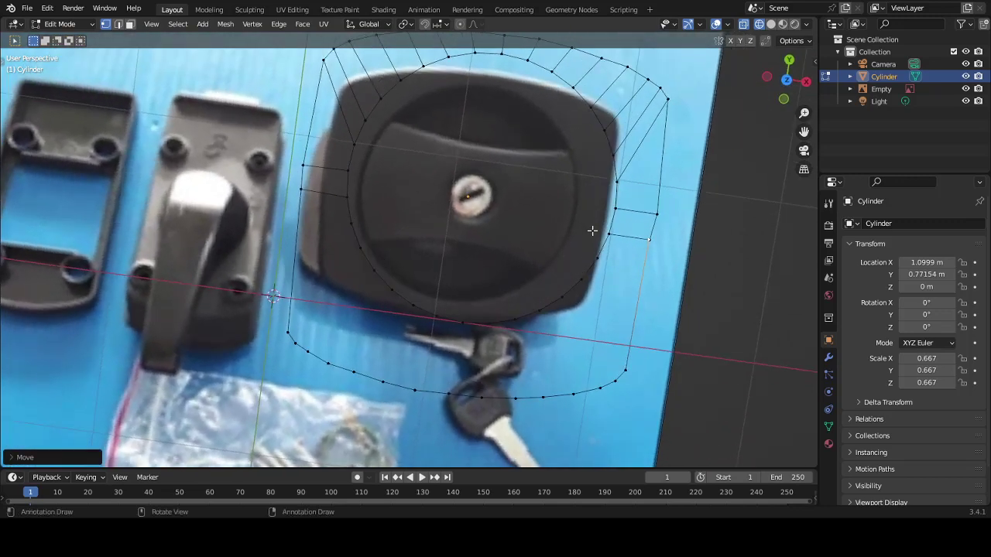
pyautogui.press('g')
pyautogui.press('x')
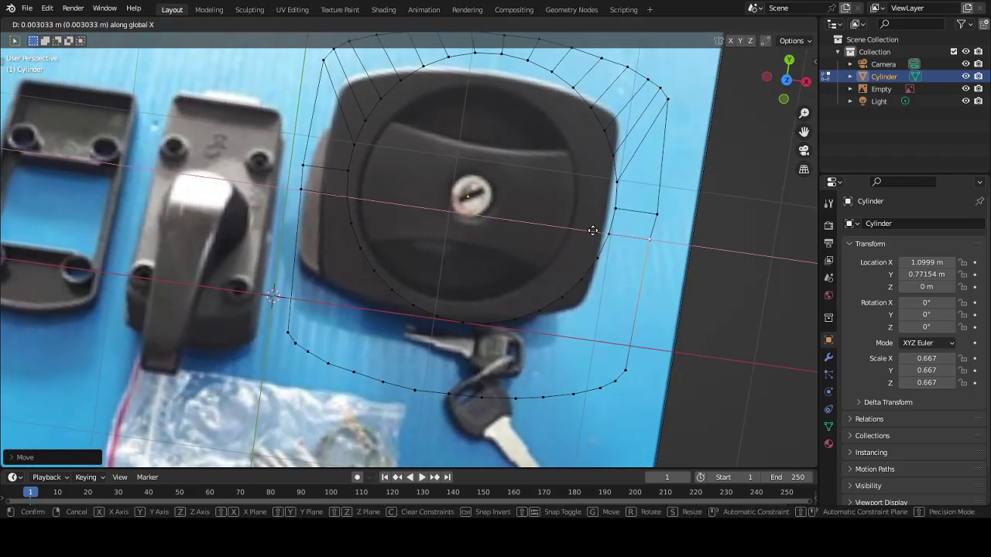
pyautogui.press('Escape')
# Return to Top view and select a vertex on the outline's right side.
pyautogui.press('`')
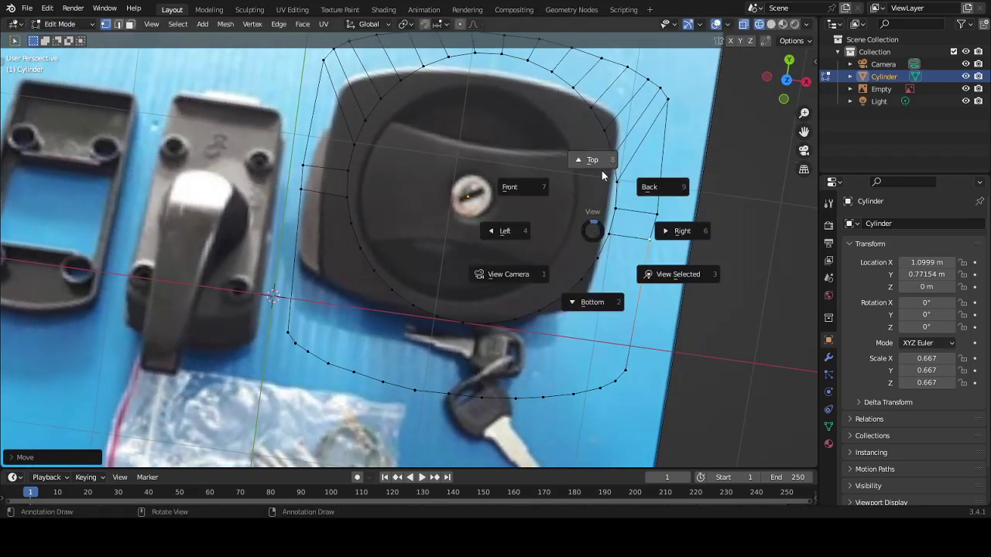
pyautogui.click(601, 170)
pyautogui.click(617, 337)
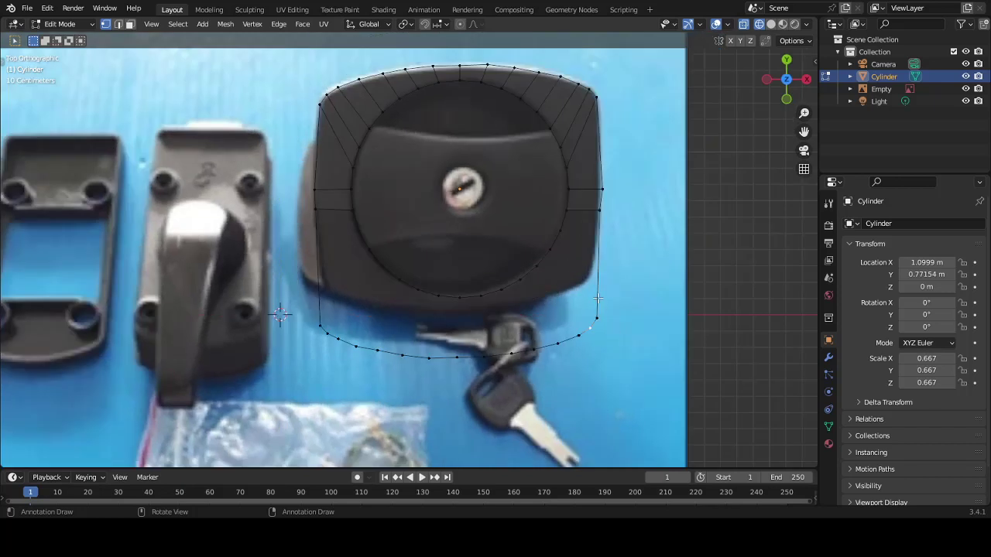
# Select the bottom-curve vertices and raise them along Y toward the plate's lower edge.
pyautogui.press('c')
pyautogui.moveTo(605, 304)
pyautogui.mouseDown()
pyautogui.moveTo(378, 333)
pyautogui.moveTo(438, 361)
pyautogui.moveTo(445, 376)
pyautogui.mouseUp()
pyautogui.rightClick(439, 367)
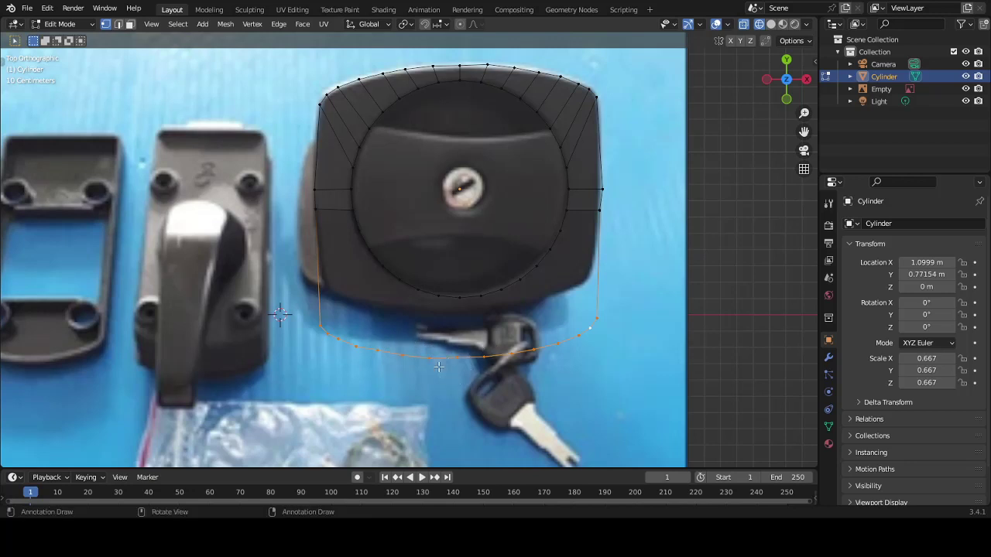
pyautogui.press('g')
pyautogui.press('y')
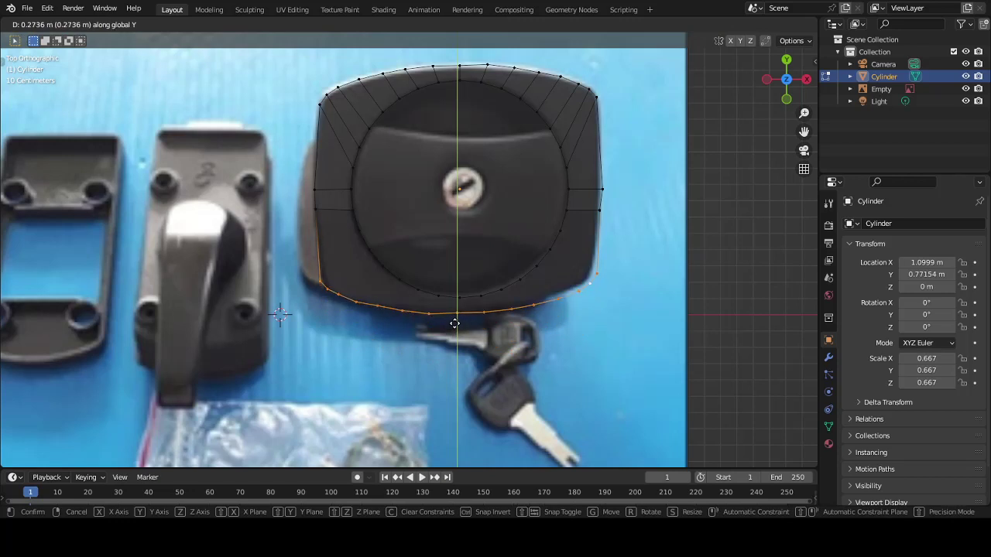
pyautogui.click(456, 324)
# Scale the bottom curve to about 0.96 in X, then fine-tune its X and Y position.
pyautogui.press('s')
pyautogui.press('x')
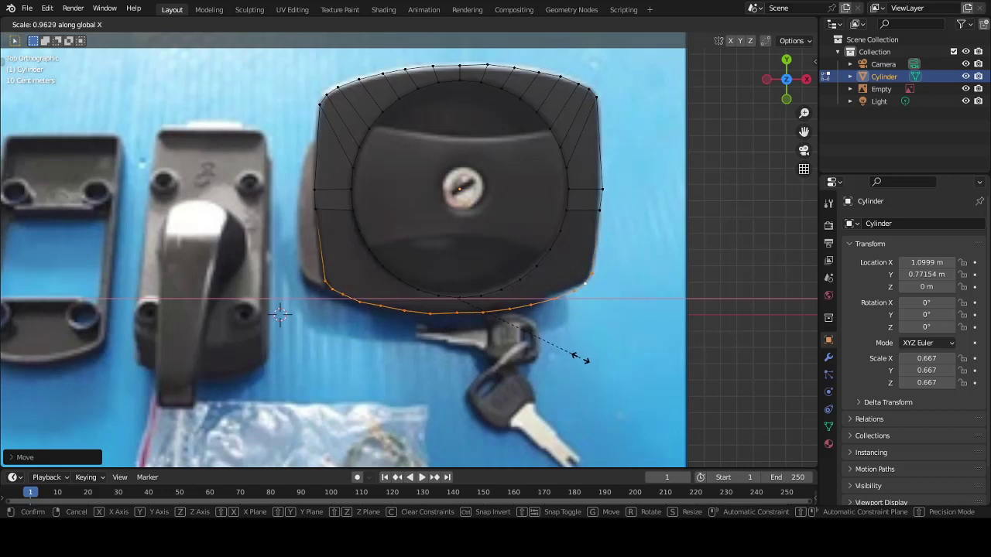
pyautogui.click(581, 358)
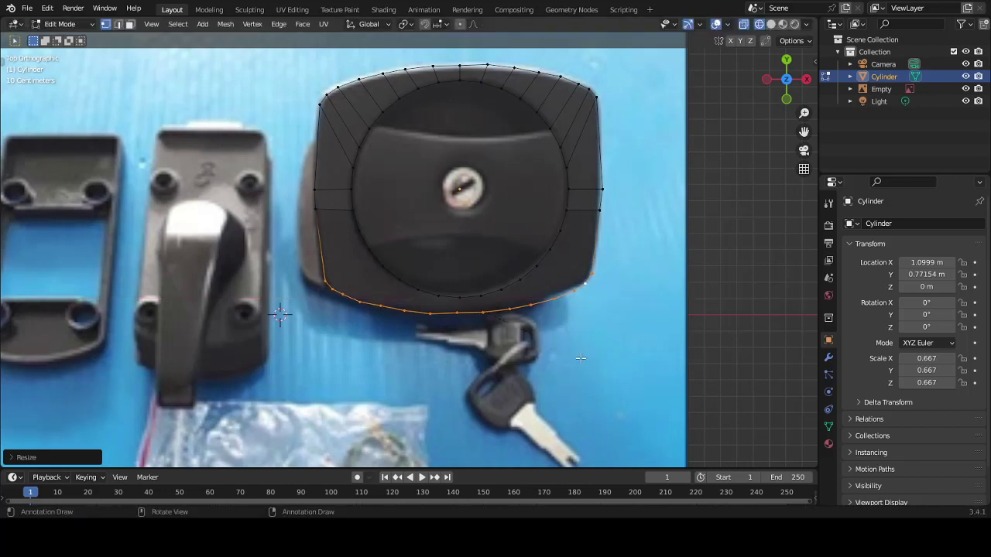
pyautogui.press('g')
pyautogui.press('x')
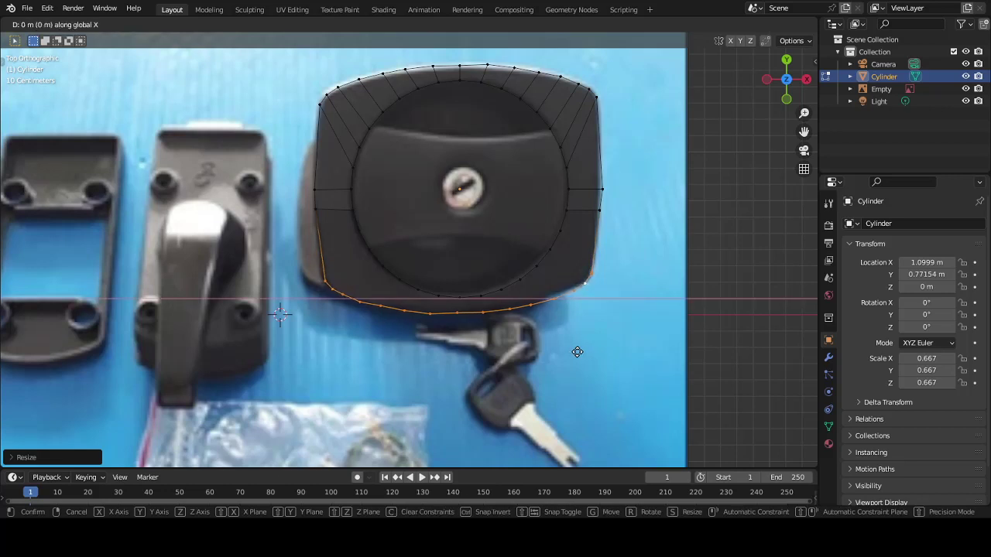
pyautogui.click(577, 352)
pyautogui.press('g')
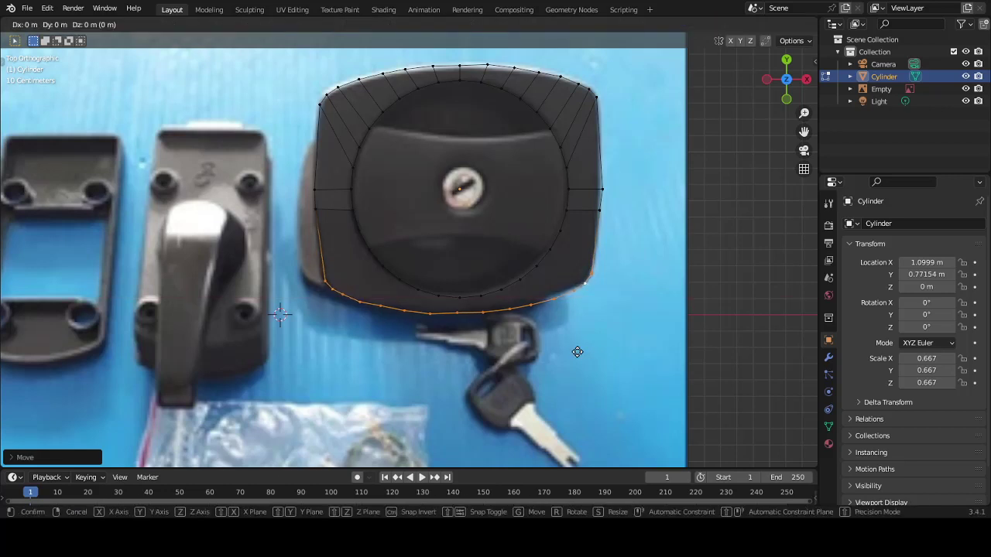
pyautogui.press('y')
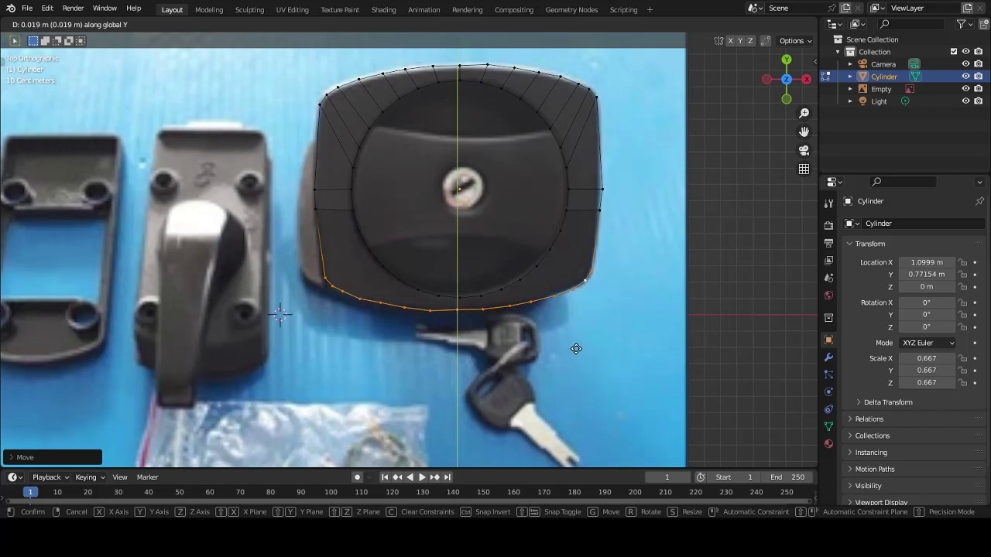
pyautogui.click(576, 349)
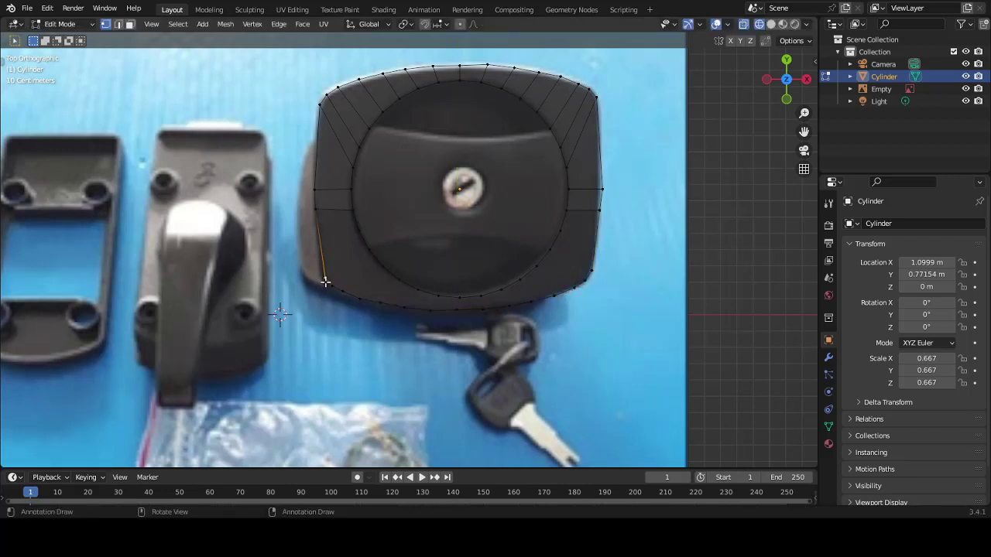
# Reposition the corner vertex, then lower the left half of the bottom-edge vertices about 0.027 m.
pyautogui.press('g')
pyautogui.click(325, 282)
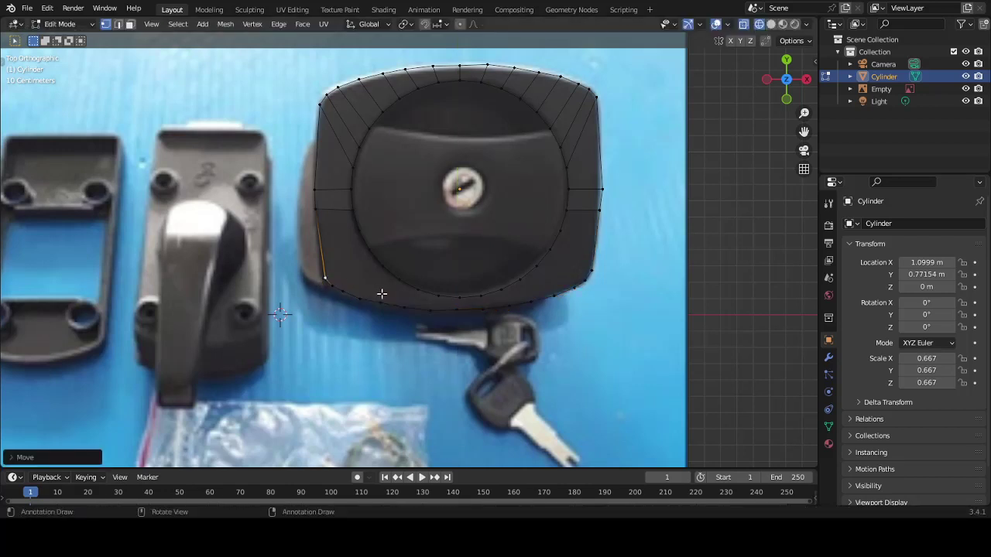
pyautogui.press('c')
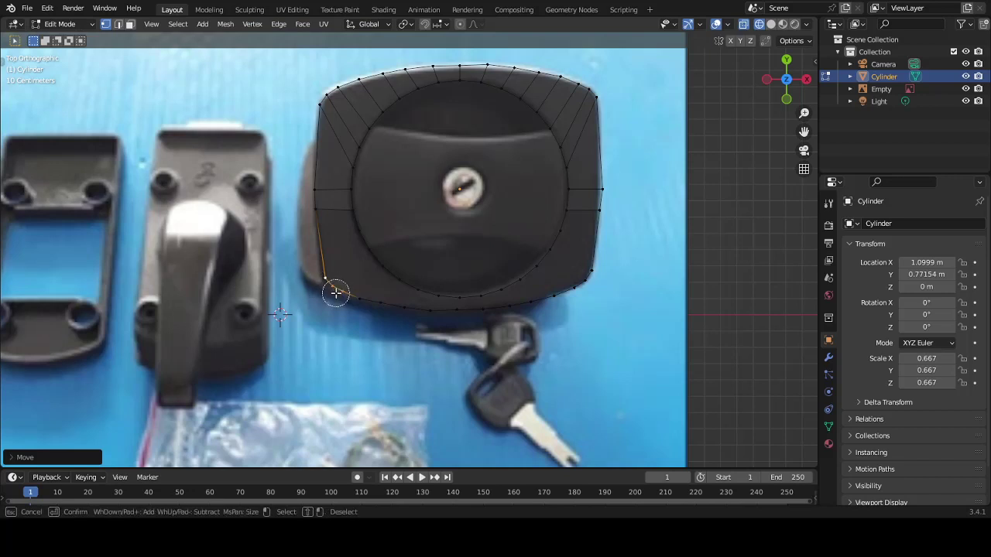
pyautogui.moveTo(332, 287); pyautogui.dragTo(448, 311)
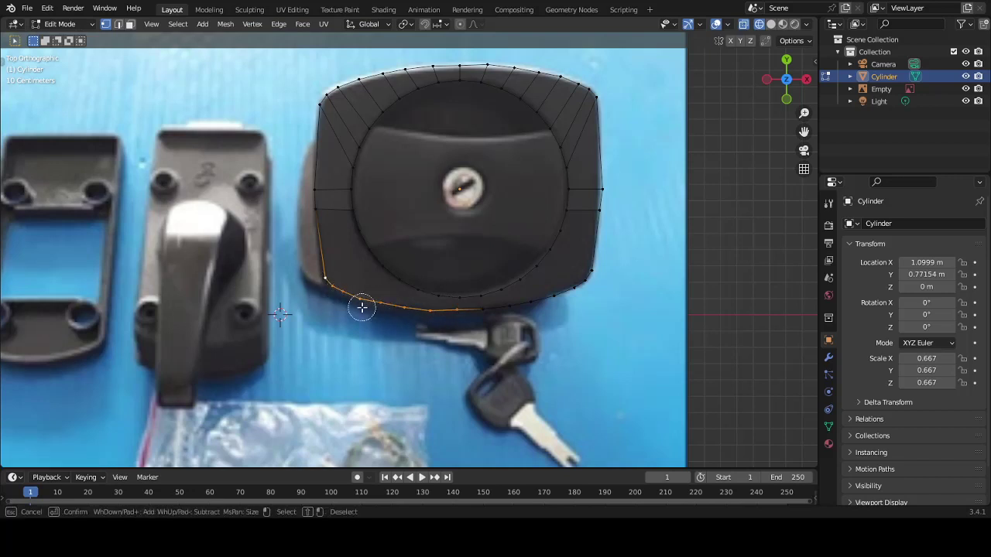
pyautogui.rightClick(349, 308)
pyautogui.press('g')
pyautogui.press('y')
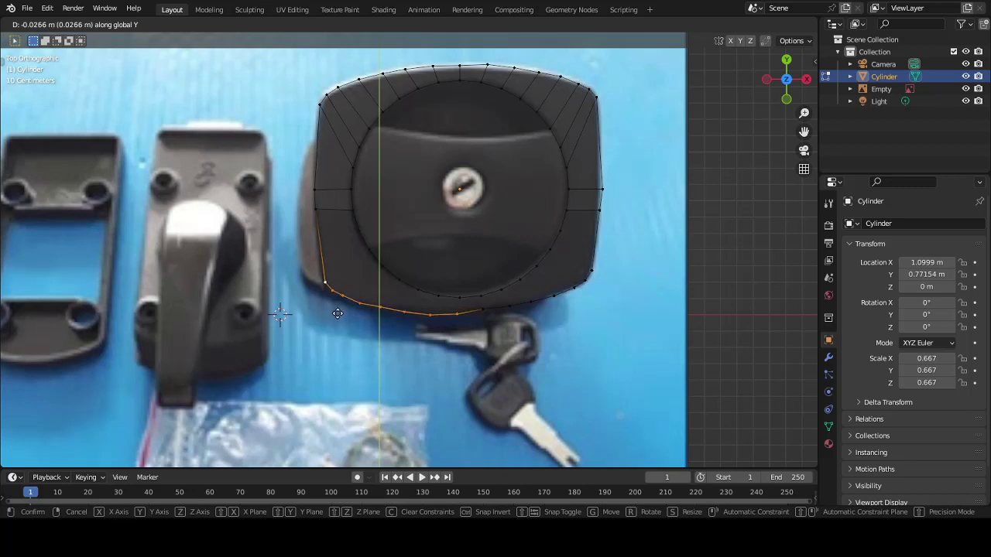
pyautogui.click(336, 310)
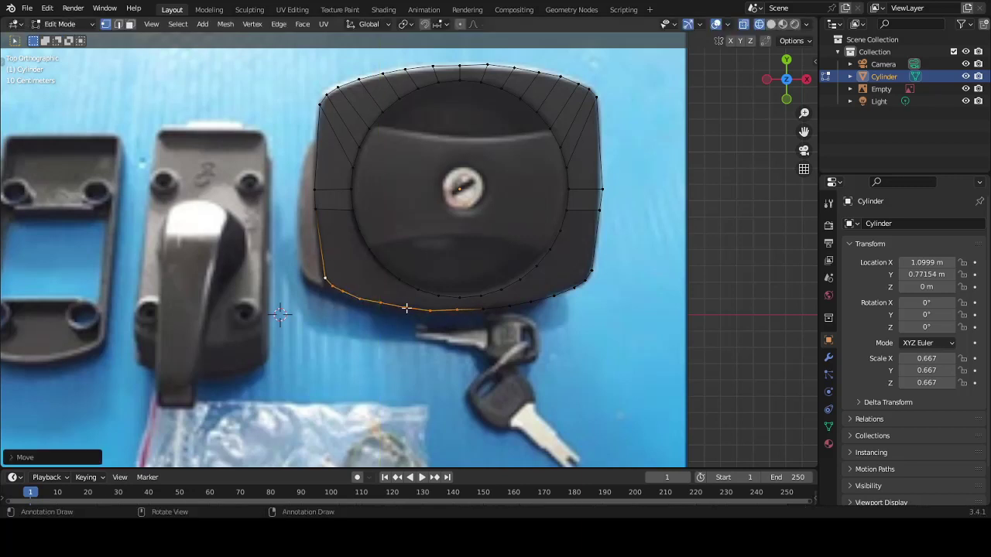
# Adjust individual bottom-edge vertices along Y, through the bottom-right, to hug the plate's lower contour.
pyautogui.click(387, 310)
pyautogui.click(405, 309)
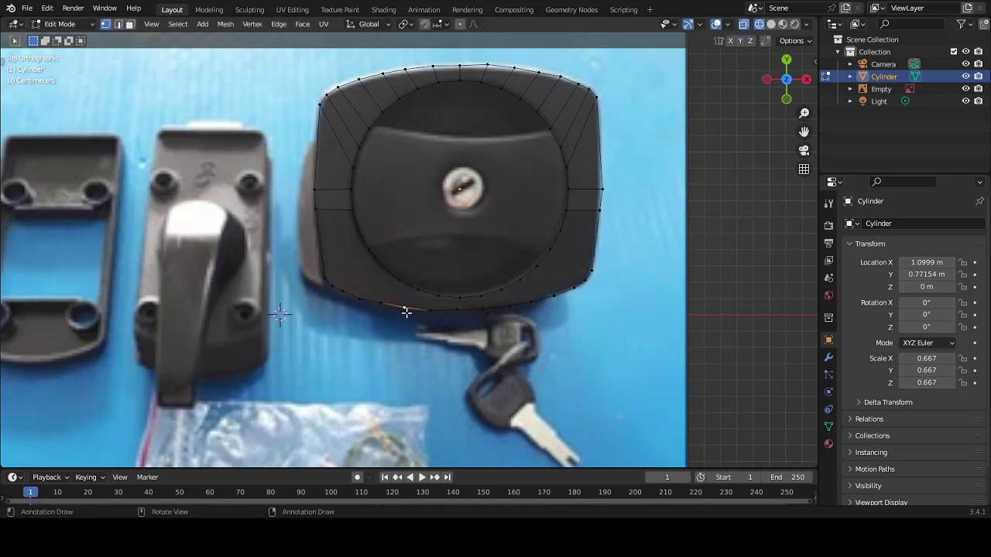
pyautogui.press('g')
pyautogui.press('y')
pyautogui.click(405, 310)
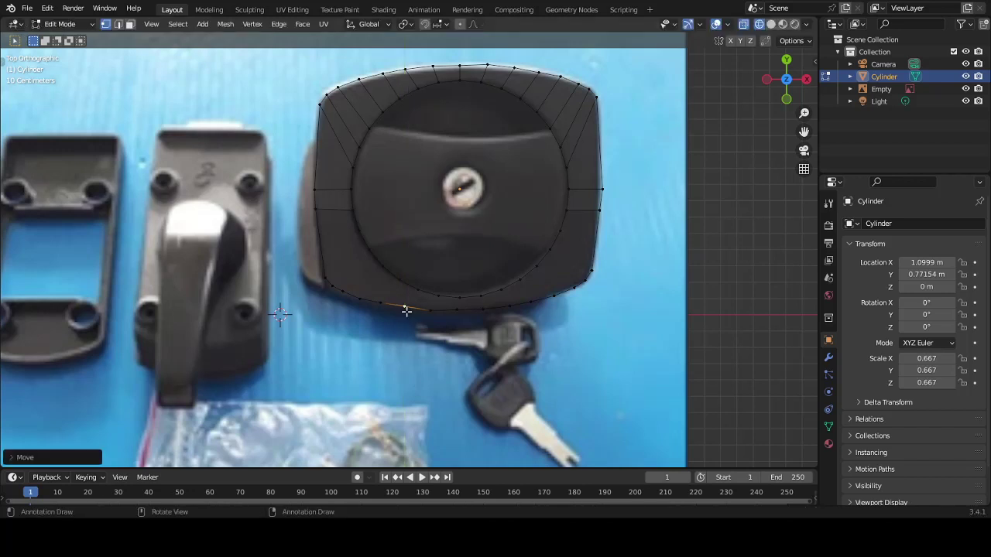
pyautogui.click(431, 309)
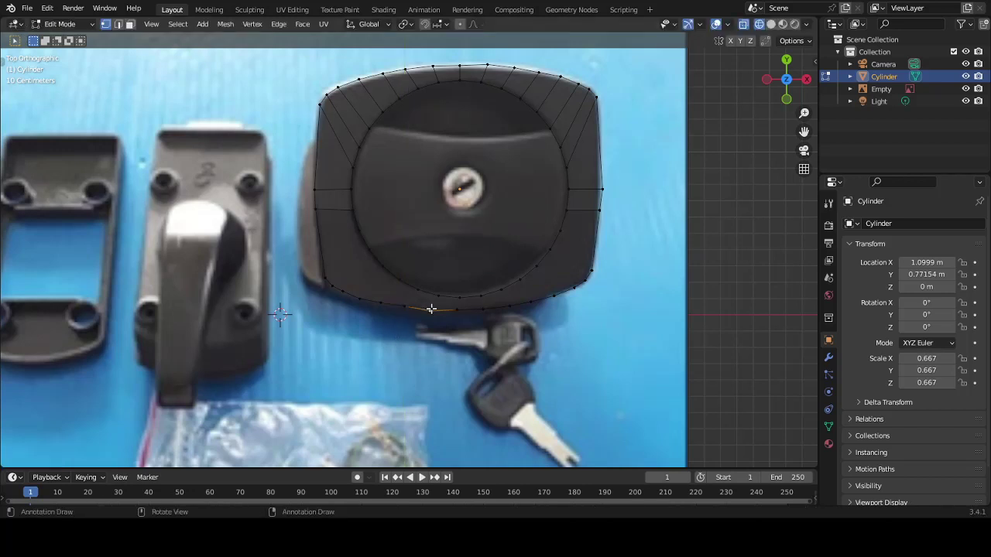
pyautogui.press('g')
pyautogui.press('y')
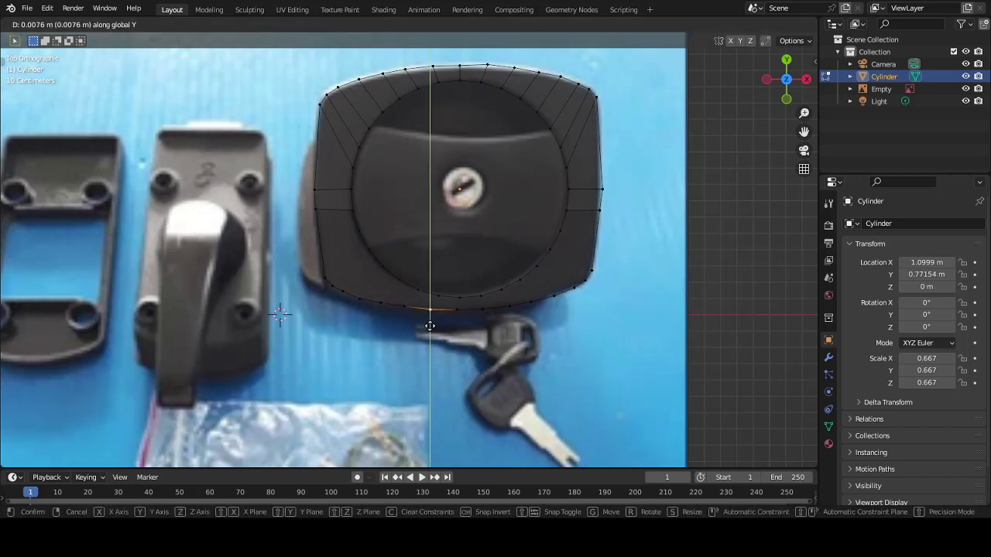
pyautogui.click(430, 326)
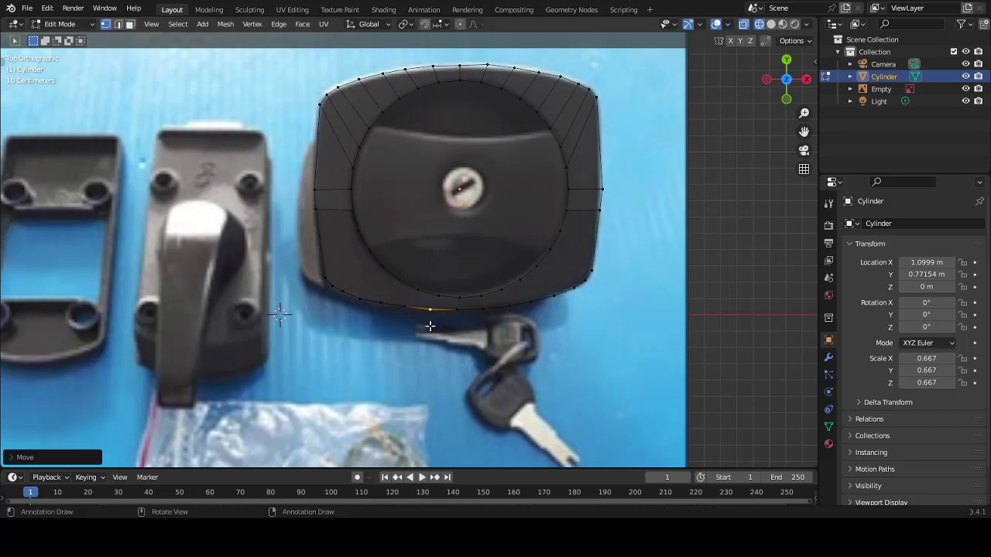
pyautogui.click(560, 288)
pyautogui.press('g')
pyautogui.press('y')
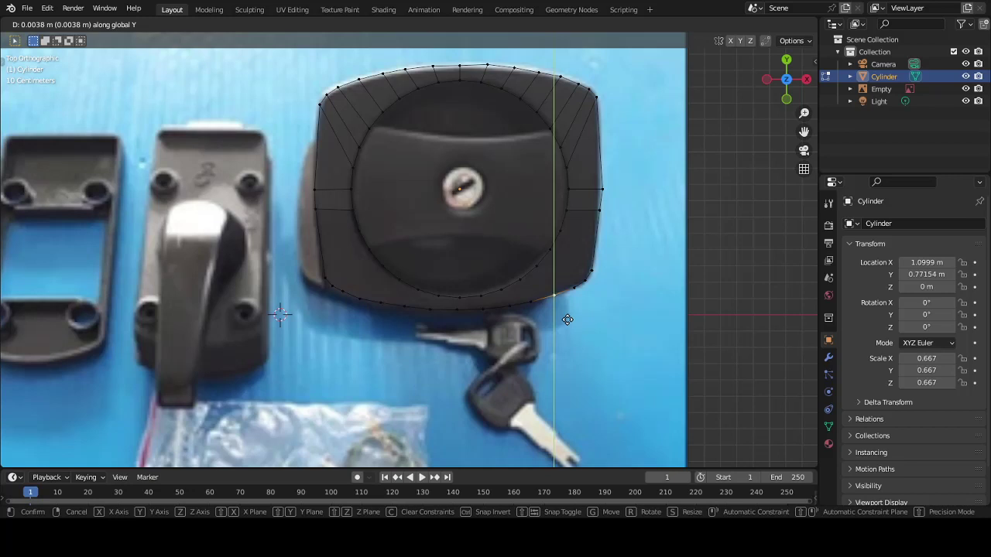
# Lower the left-side bottom-edge vertices along Y onto the lock's curved lower outline.
pyautogui.click(567, 318)
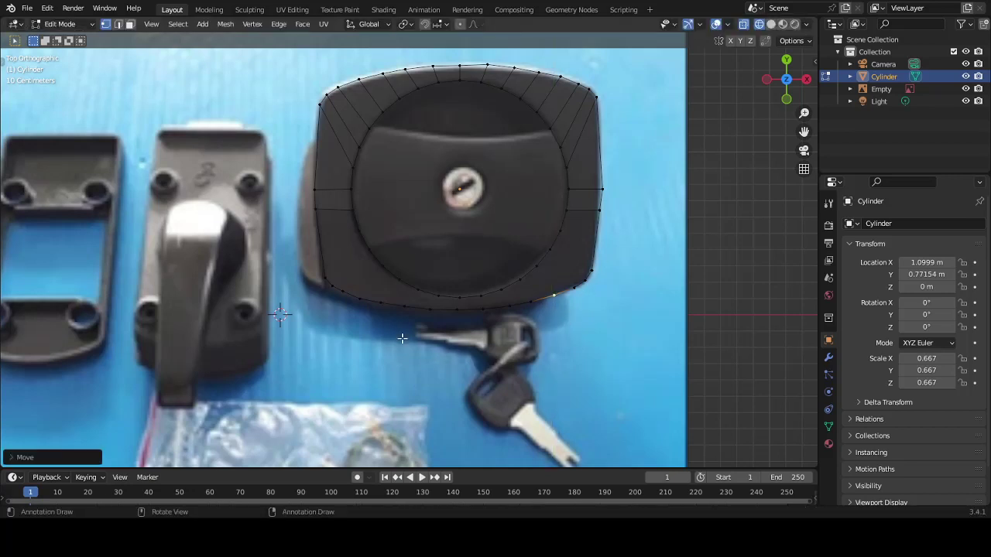
pyautogui.scroll(3, 416, 338)
pyautogui.scroll(1, 426, 345)
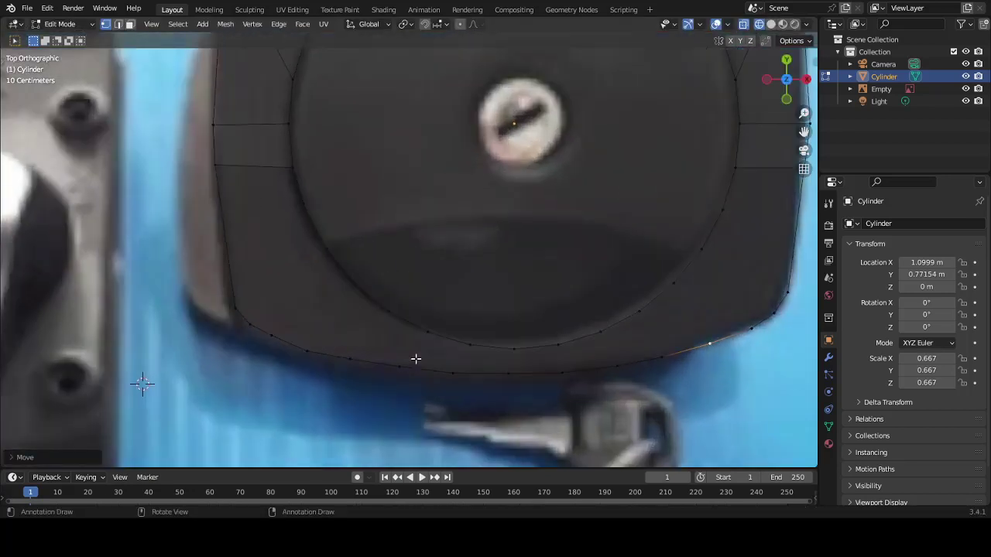
pyautogui.click(349, 365)
pyautogui.press('g')
pyautogui.press('y')
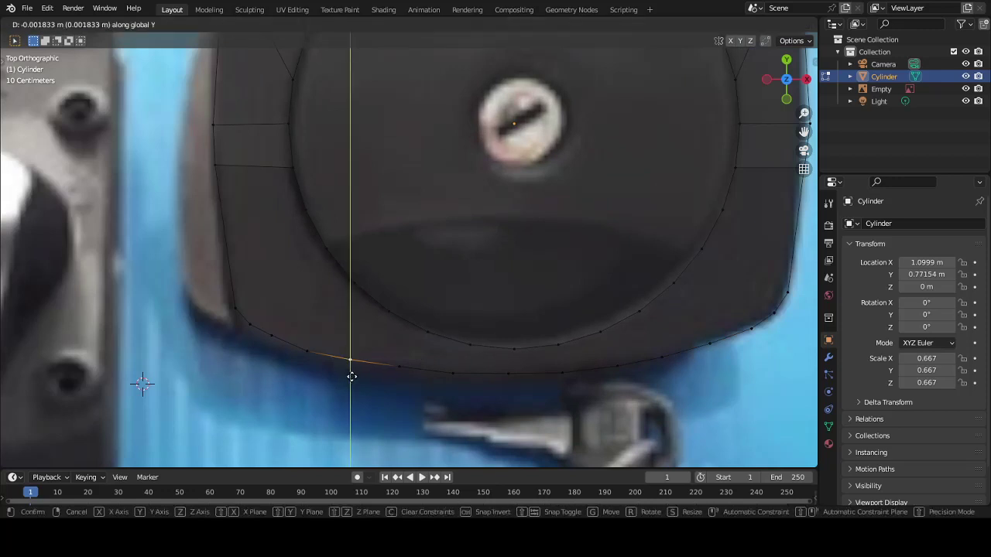
pyautogui.click(355, 379)
pyautogui.click(398, 368)
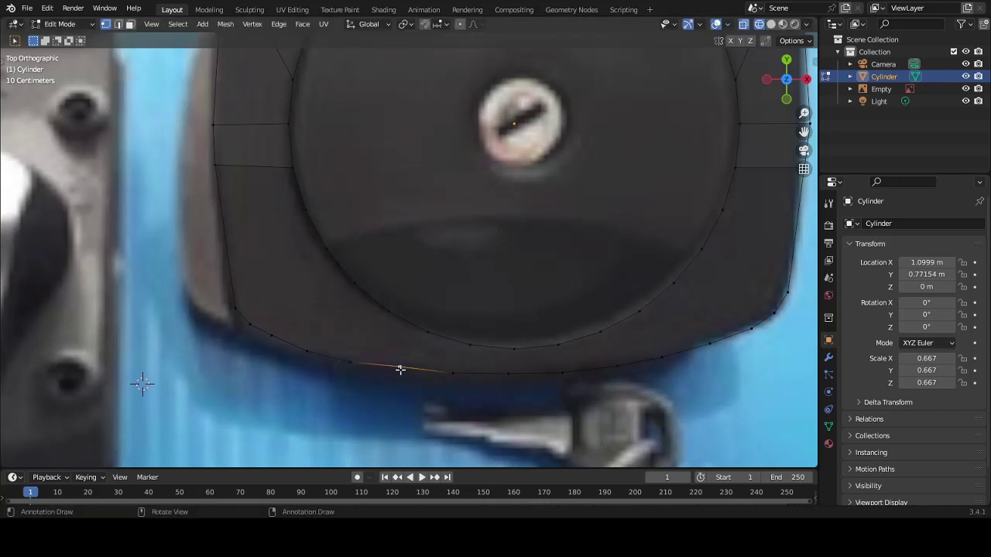
pyautogui.press('g')
pyautogui.press('y')
pyautogui.click(401, 375)
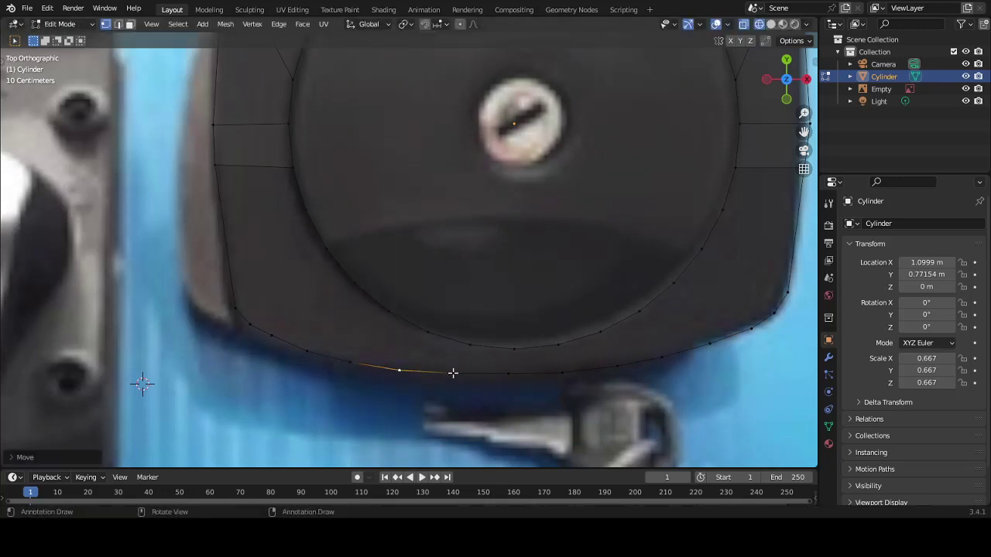
pyautogui.click(454, 373)
pyautogui.press('g')
pyautogui.press('y')
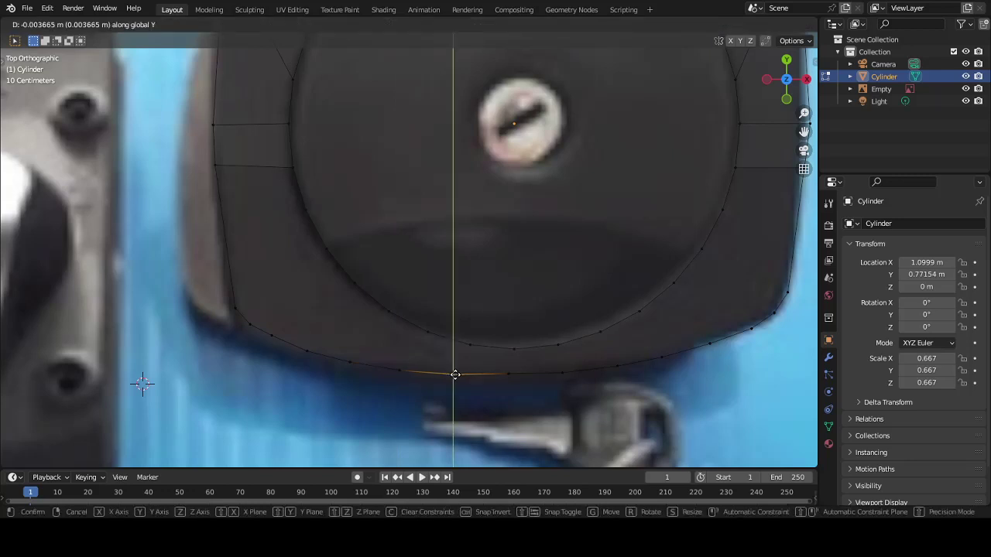
pyautogui.click(454, 375)
# Lower the remaining right-side bottom-edge vertices along Y onto the lock's bottom outline.
pyautogui.click(505, 377)
pyautogui.press('g')
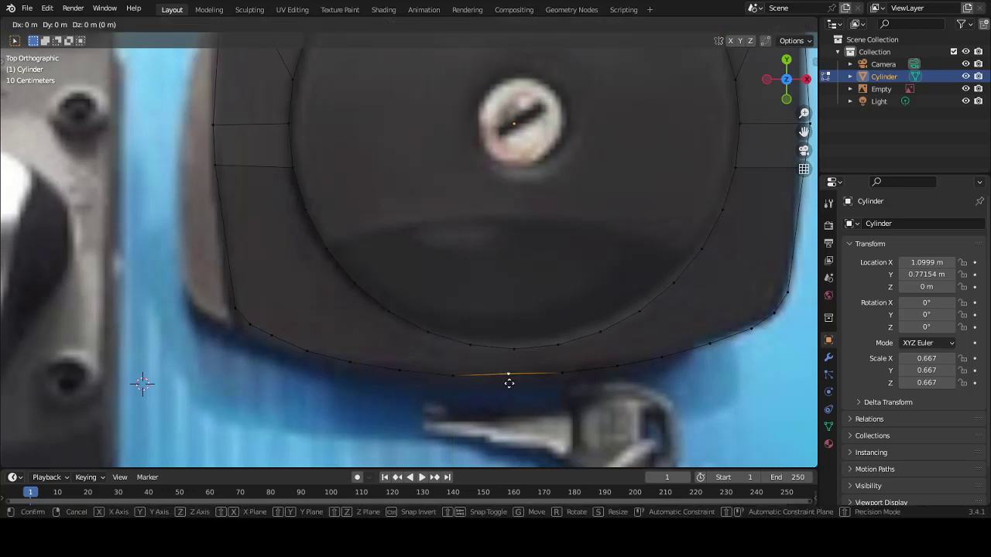
pyautogui.press('y')
pyautogui.click(540, 380)
pyautogui.click(556, 377)
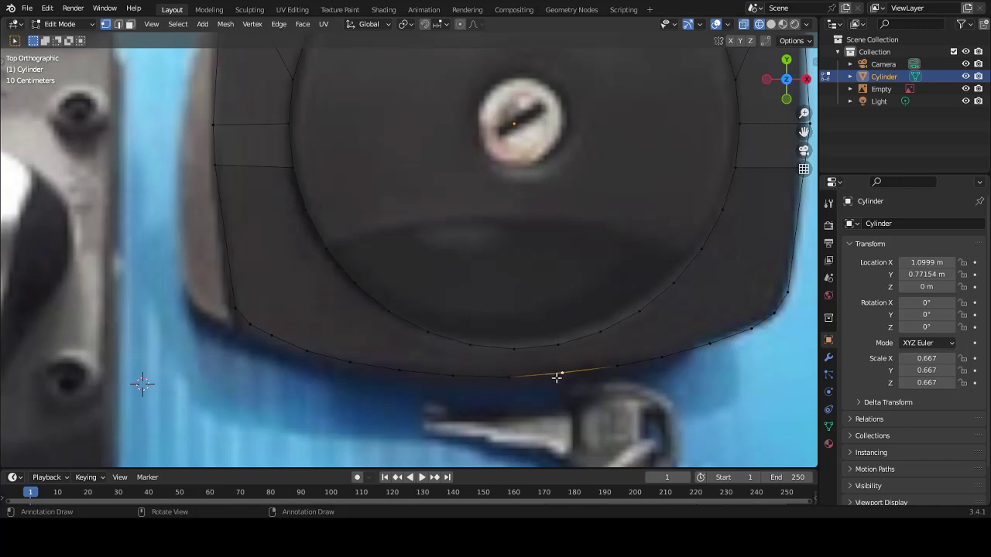
pyautogui.press('g')
pyautogui.press('y')
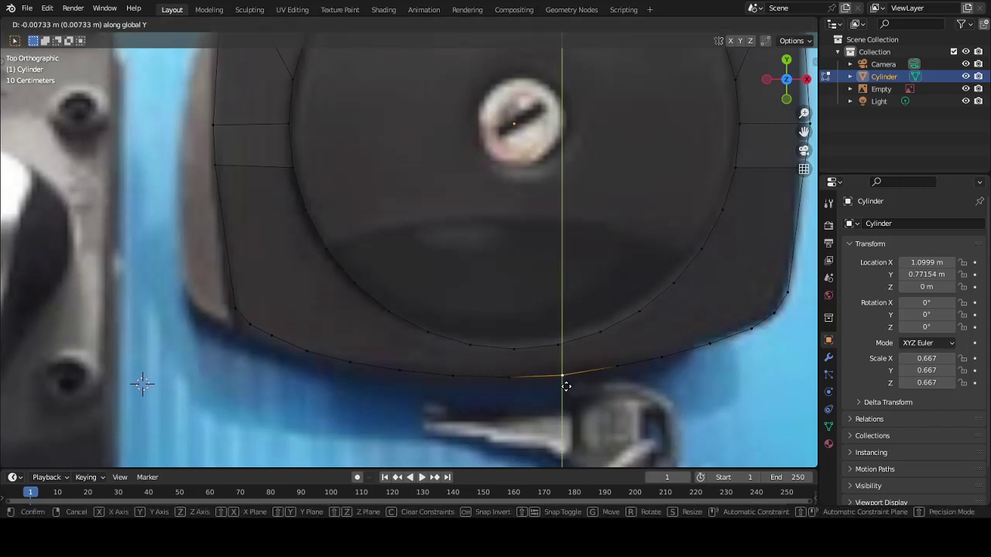
pyautogui.click(566, 386)
pyautogui.click(610, 368)
pyautogui.press('g')
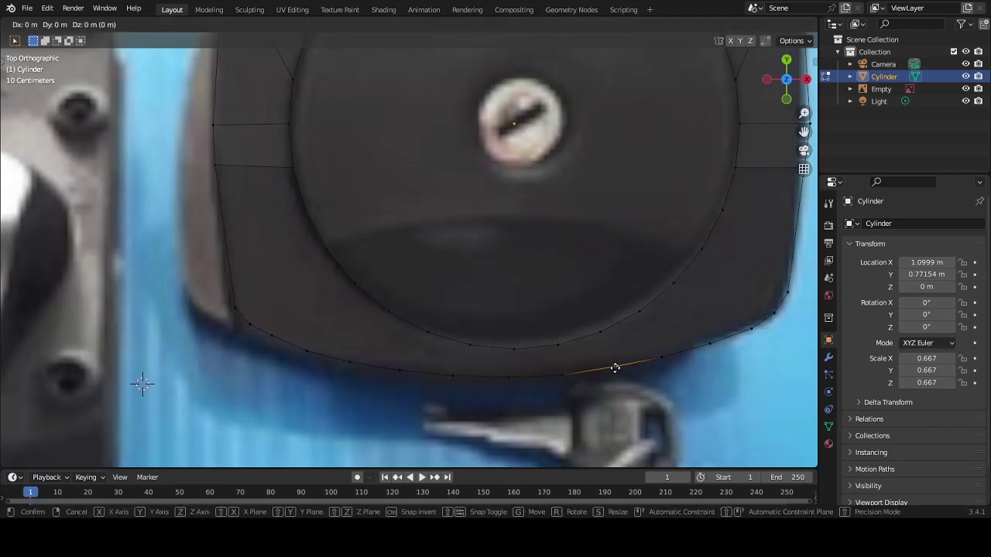
pyautogui.press('y')
pyautogui.click(618, 369)
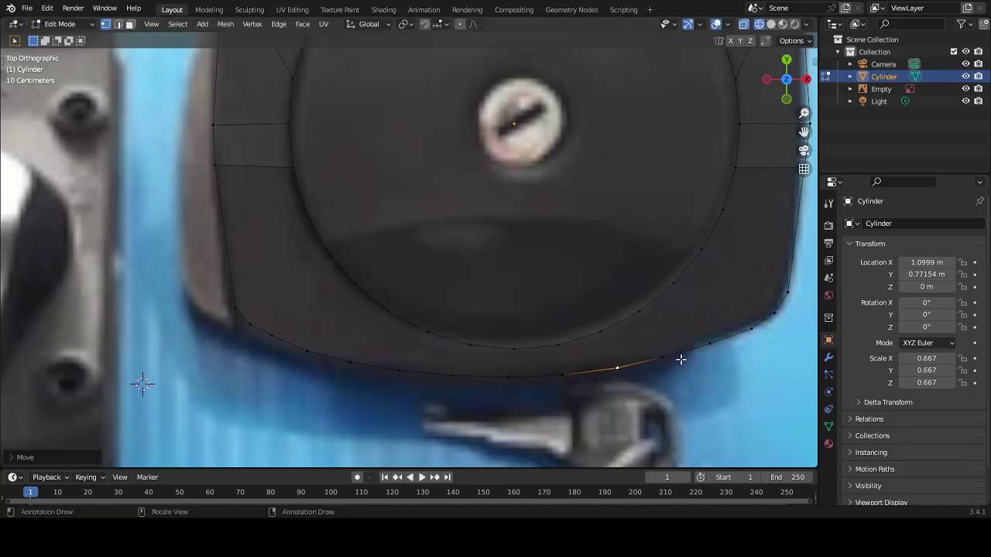
# Shift the lower-left corner vertex slightly left along X toward the lock's corner.
pyautogui.scroll(-3, 690, 349)
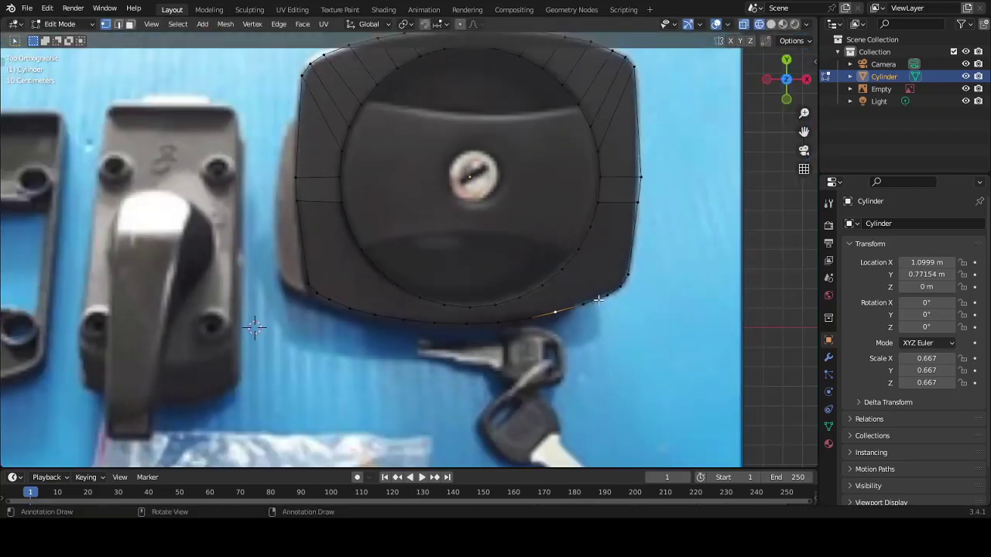
pyautogui.scroll(-4, 602, 296)
pyautogui.scroll(3, 488, 326)
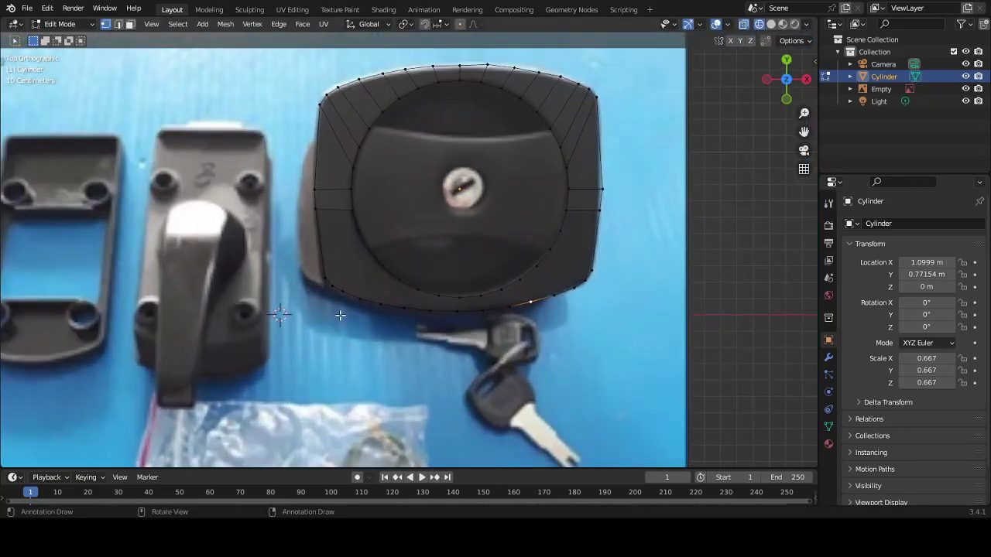
pyautogui.scroll(2, 340, 306)
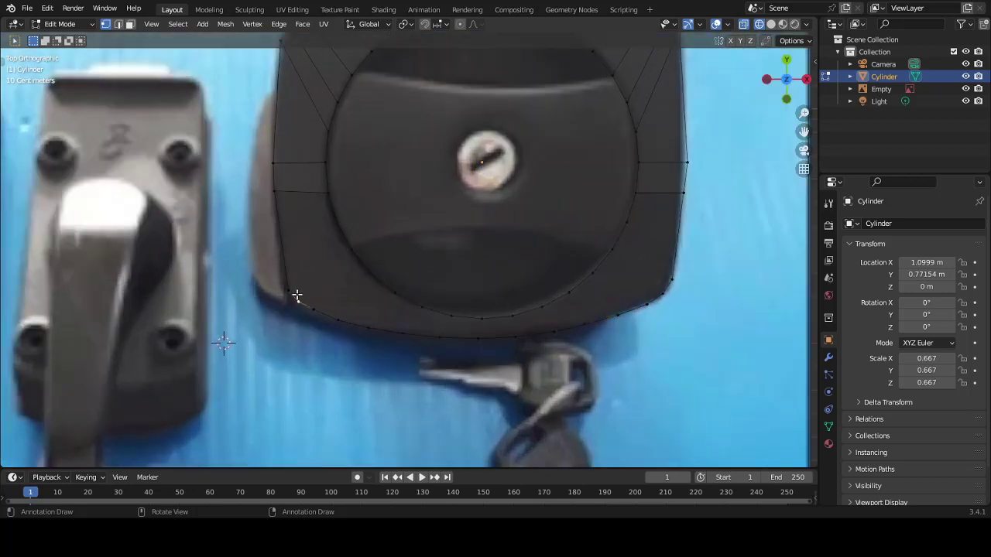
pyautogui.click(291, 291)
pyautogui.press('g')
pyautogui.press('x')
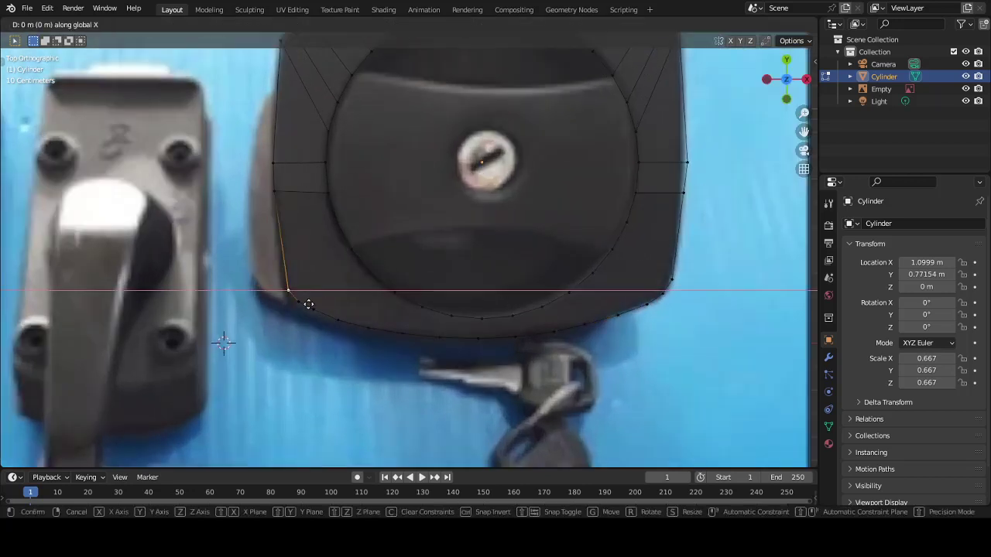
pyautogui.click(301, 305)
# Nudge the neighbouring vertex onto the photo's corner and circle-select the lower curved edge.
pyautogui.click(302, 307)
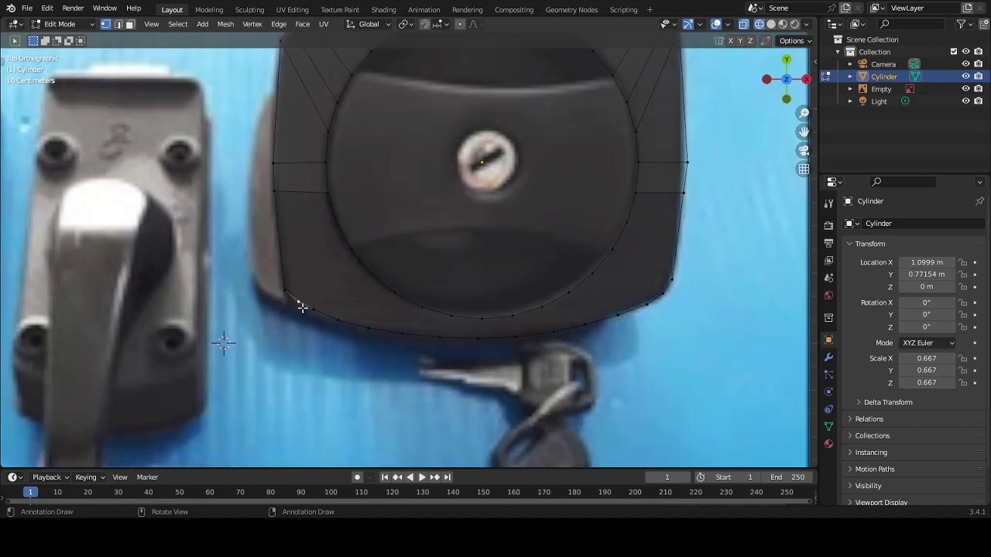
pyautogui.press('g')
pyautogui.press('x')
pyautogui.click(296, 310)
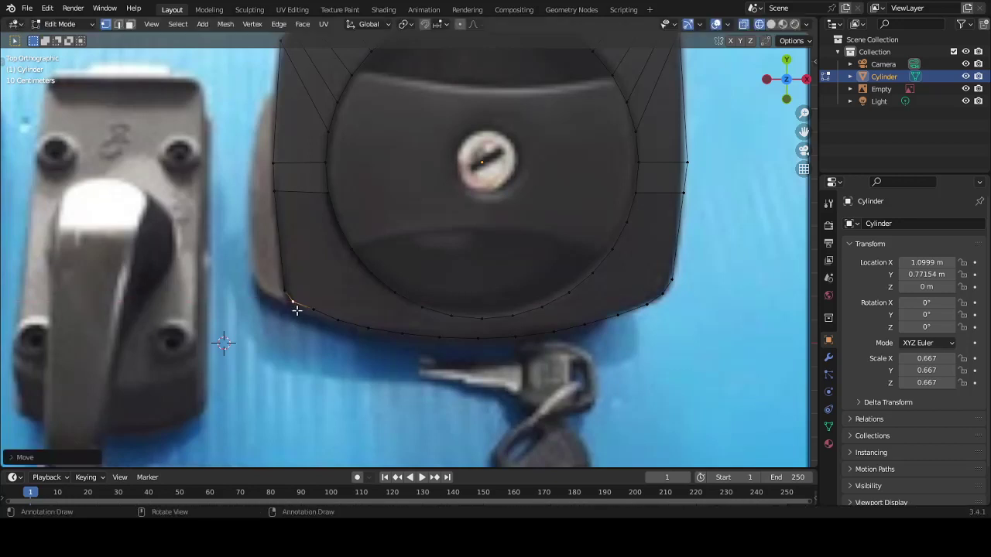
pyautogui.press('g')
pyautogui.press('y')
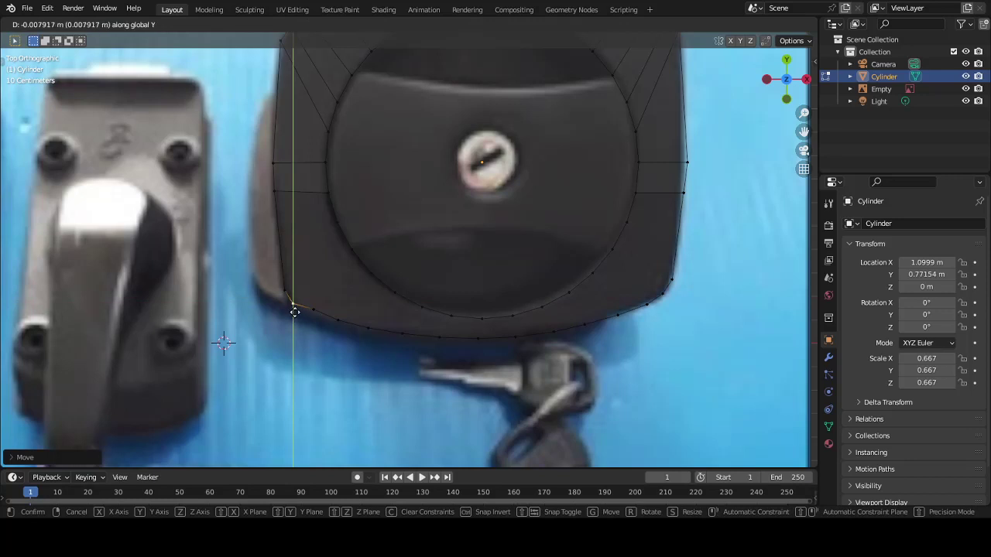
pyautogui.press('y')
pyautogui.press('x')
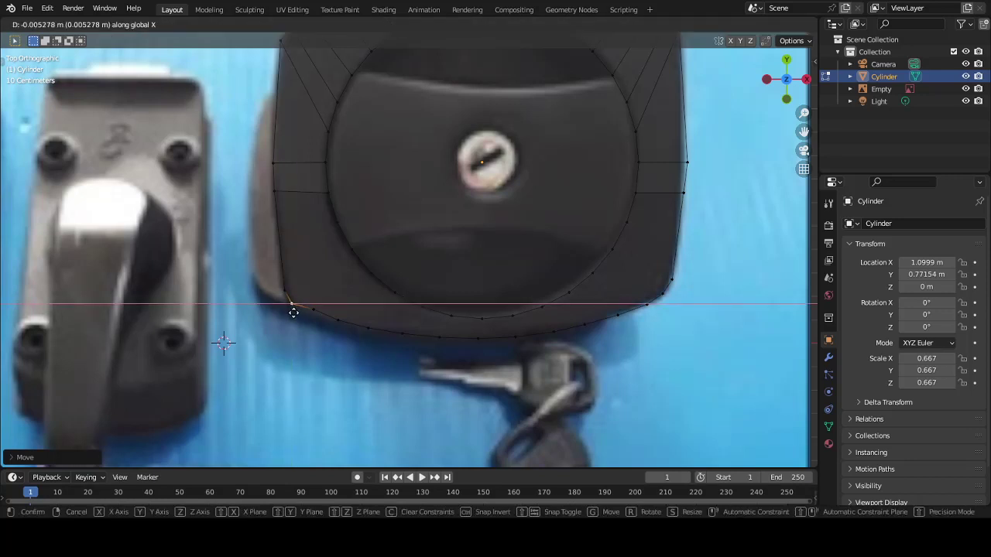
pyautogui.press('x')
pyautogui.press('y')
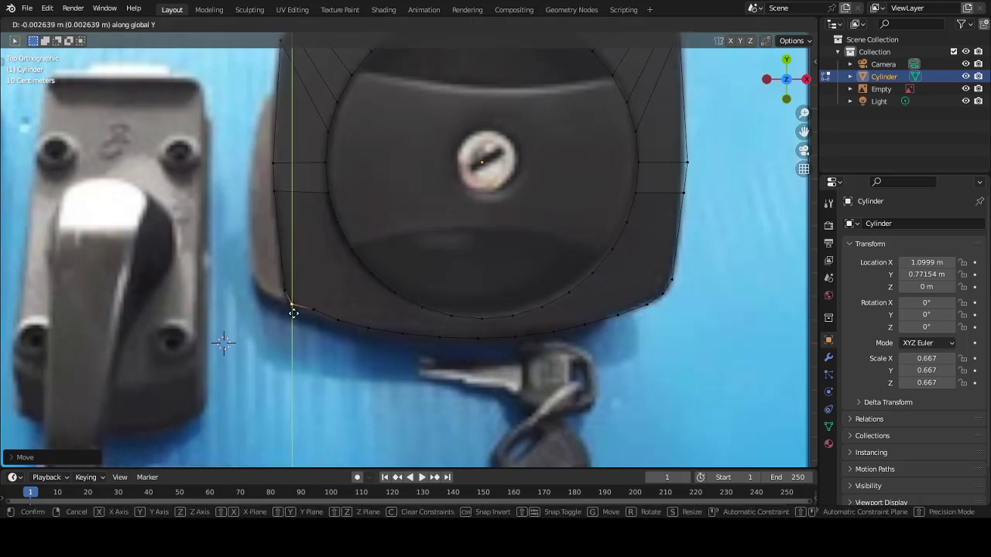
pyautogui.click(293, 313)
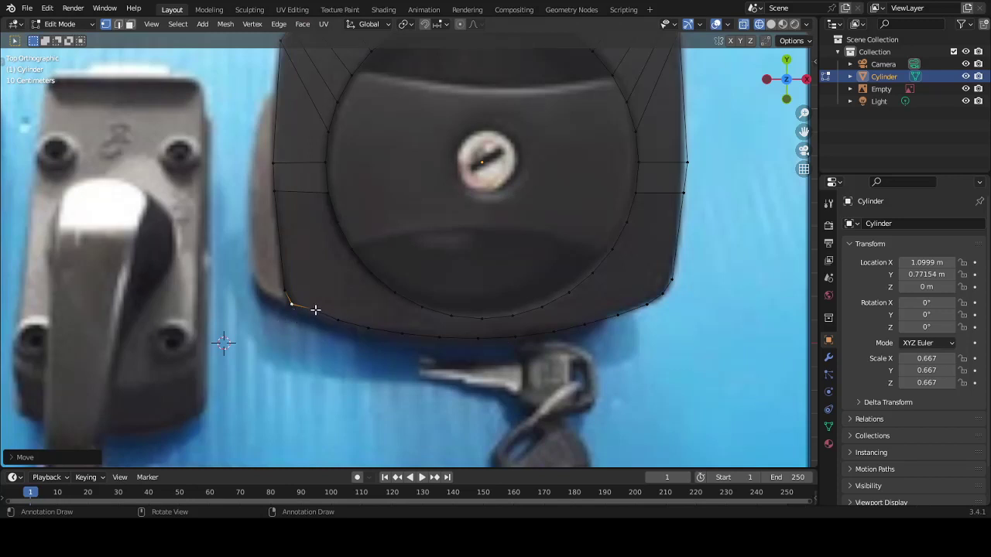
pyautogui.press('c')
pyautogui.moveTo(315, 310)
pyautogui.mouseDown()
pyautogui.moveTo(353, 323)
pyautogui.moveTo(591, 341)
pyautogui.moveTo(650, 308)
pyautogui.mouseUp()
# Lower a vertex near the bottom-left corner along Y onto the lock's curved bottom outline.
pyautogui.rightClick(313, 316)
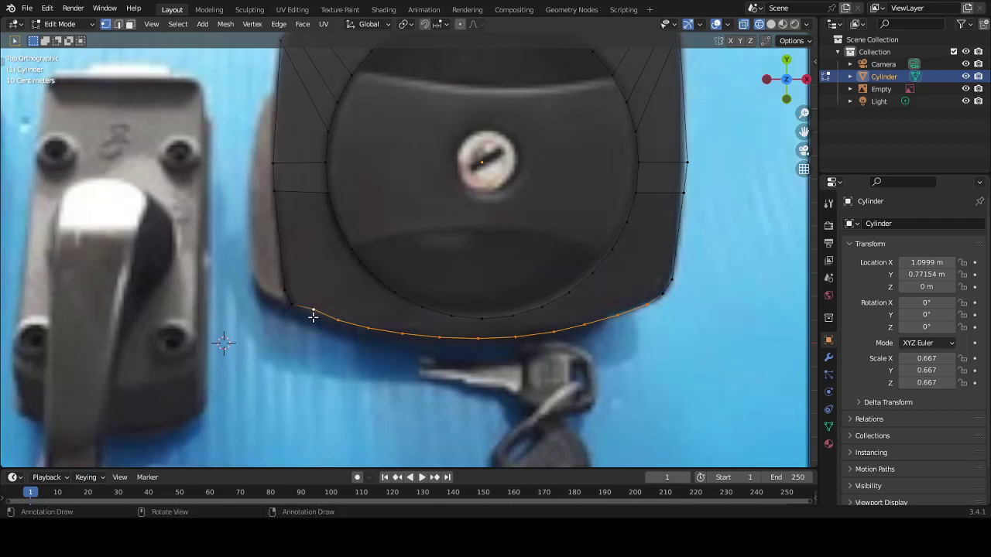
pyautogui.click(313, 316)
pyautogui.press('g')
pyautogui.press('y')
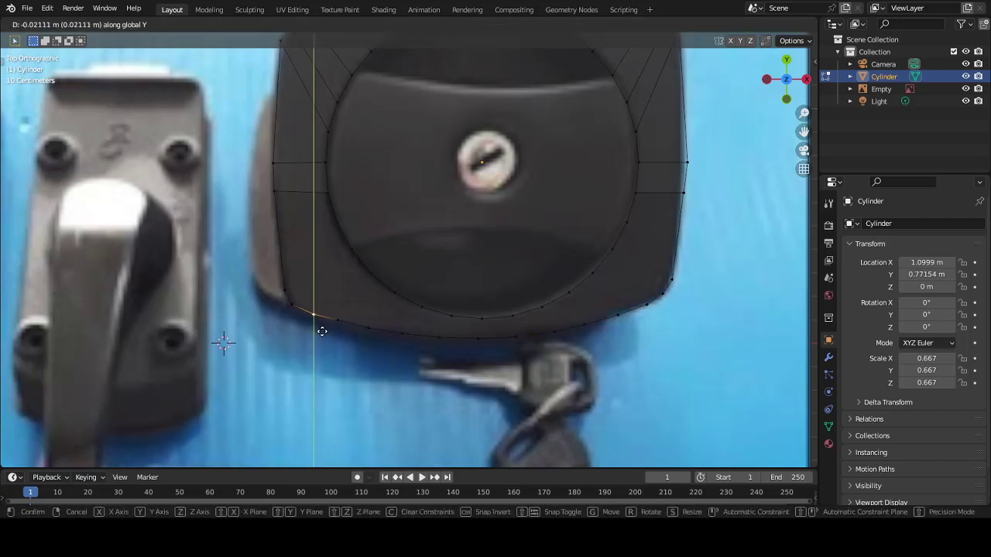
pyautogui.click(322, 331)
pyautogui.scroll(-5, 352, 339)
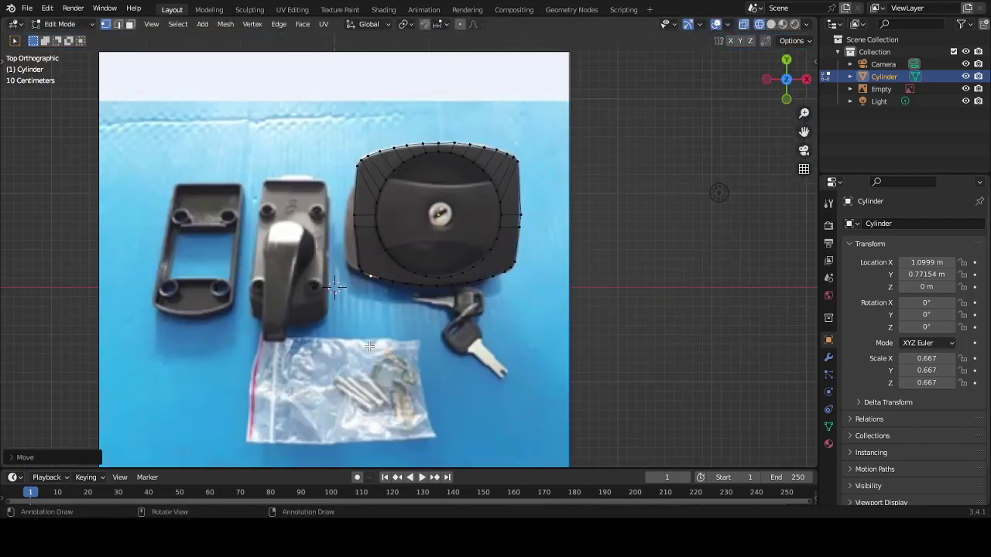
pyautogui.press('g')
pyautogui.press('y')
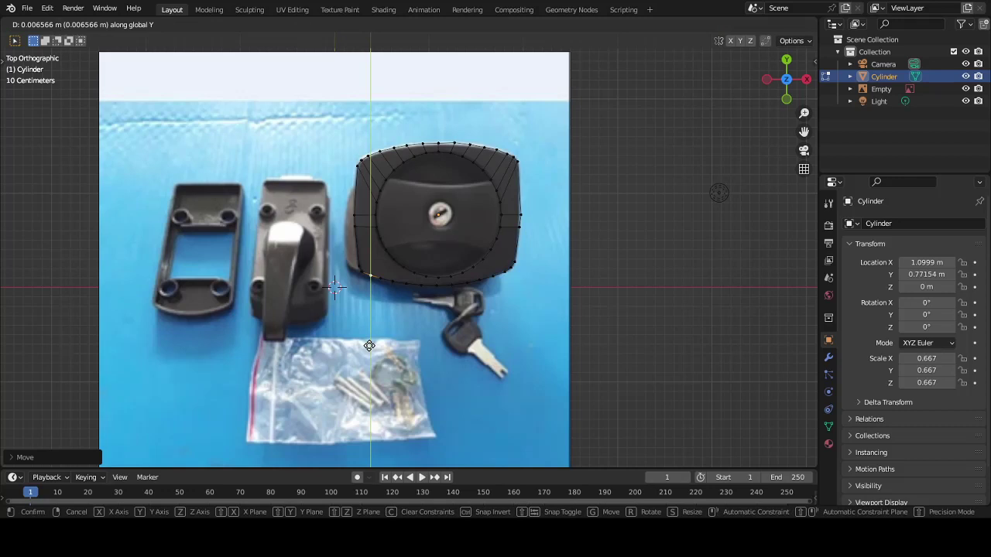
pyautogui.click(369, 345)
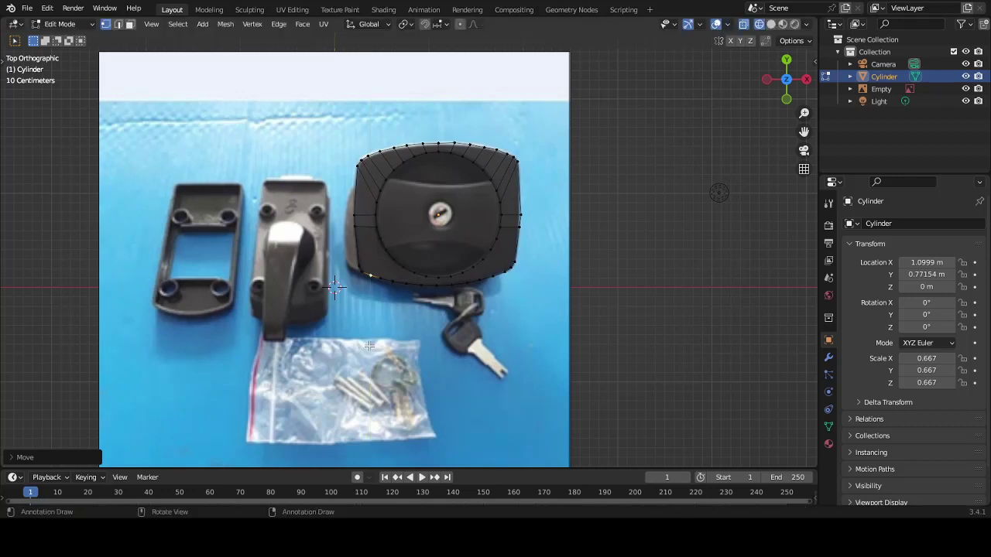
# Zoom and pan in close on the lock body, then start the Knife tool.
pyautogui.scroll(3, 379, 332)
pyautogui.scroll(1, 389, 318)
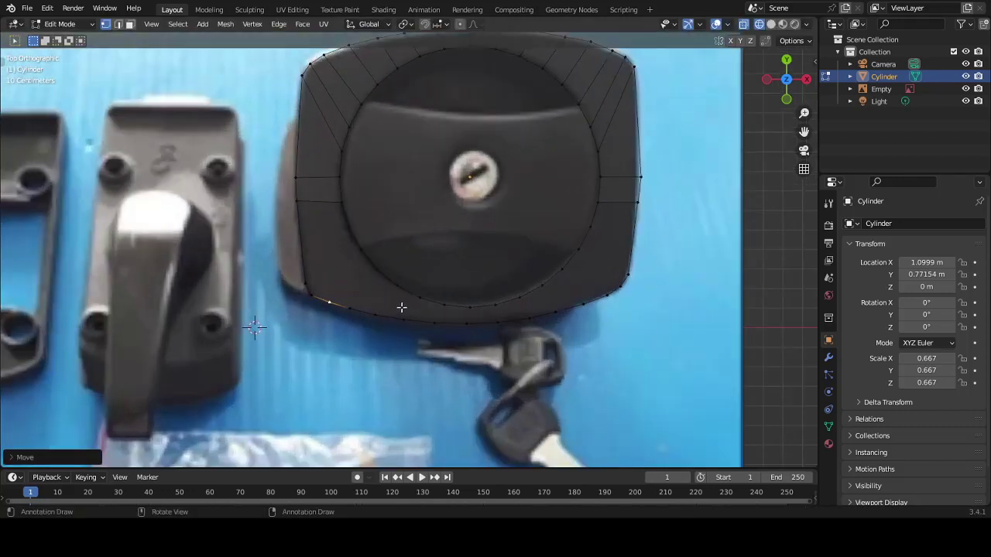
pyautogui.scroll(2, 402, 304)
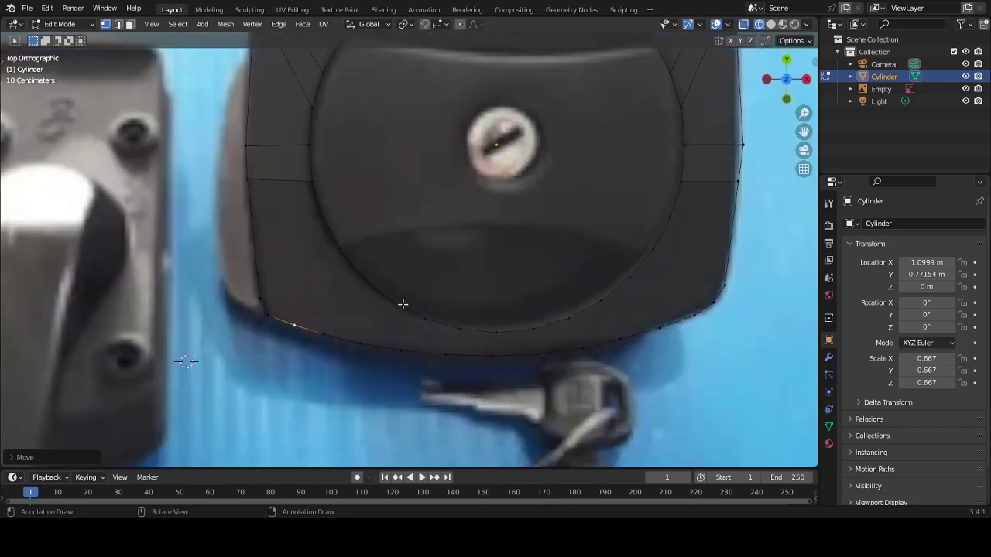
pyautogui.keyDown('shift'); pyautogui.moveTo(402, 302); pyautogui.dragTo(379, 349, button='middle'); pyautogui.keyUp('shift')
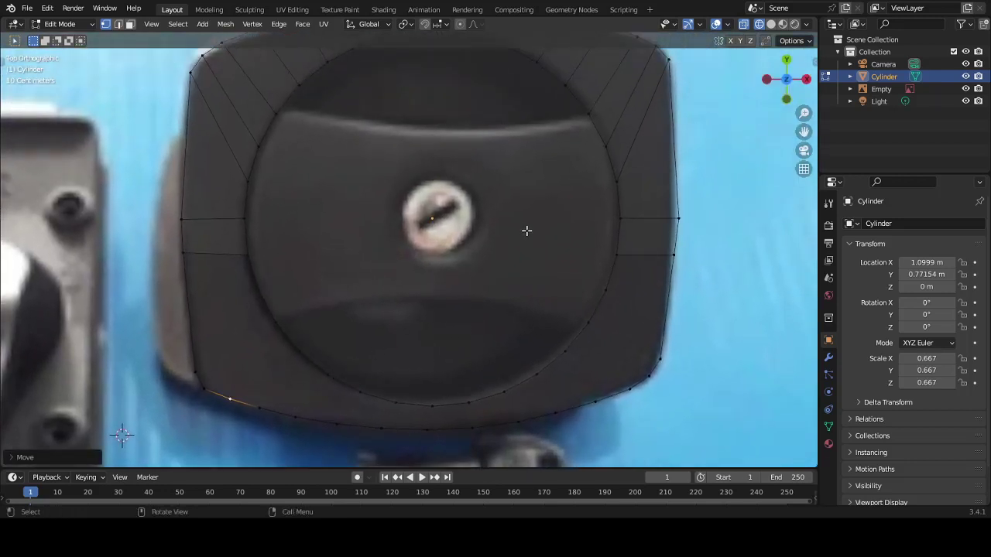
pyautogui.press('k')
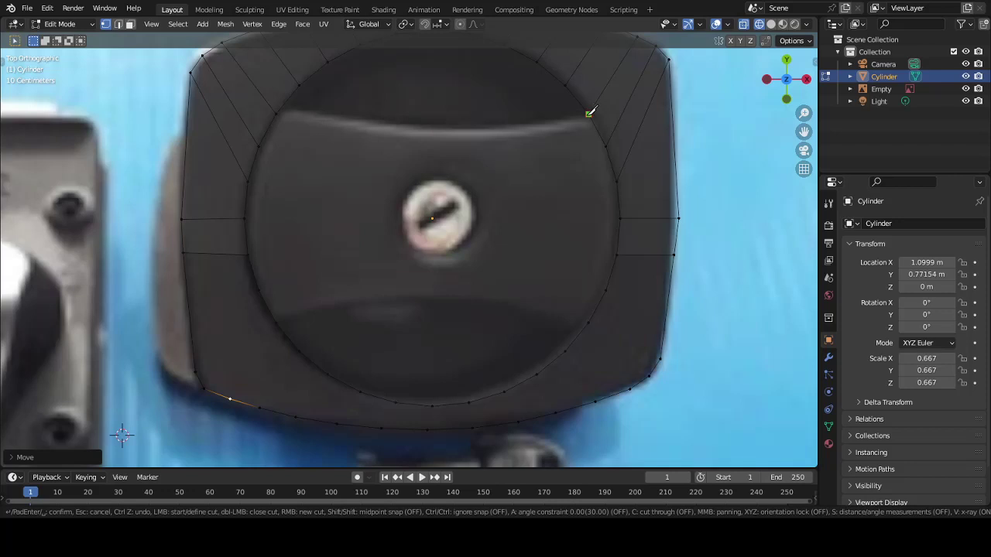
pyautogui.click(589, 113)
pyautogui.click(572, 117)
pyautogui.click(546, 122)
pyautogui.click(520, 125)
pyautogui.click(496, 125)
pyautogui.click(466, 128)
pyautogui.click(443, 129)
pyautogui.click(418, 125)
pyautogui.click(394, 122)
pyautogui.click(369, 121)
pyautogui.press('Return')
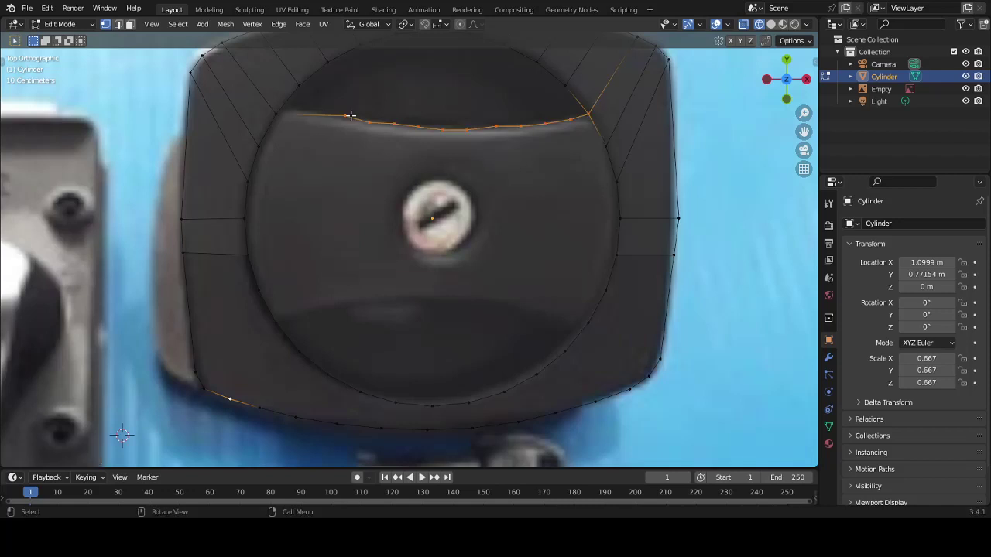
pyautogui.scroll(-1, 418, 147)
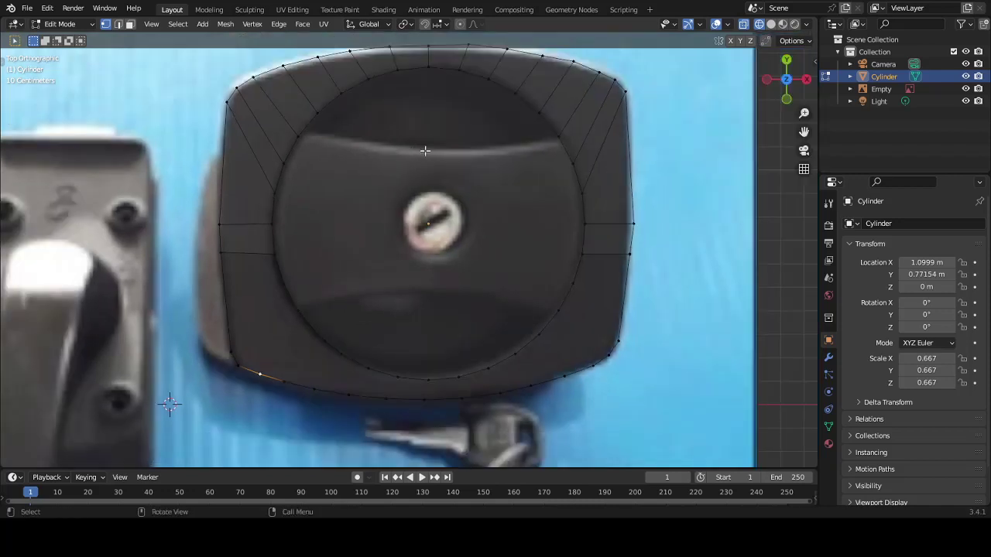
# Recentre the view and select just the inner-ring vertex at the upper-left spoke.
pyautogui.scroll(1, 547, 141)
pyautogui.click(589, 117)
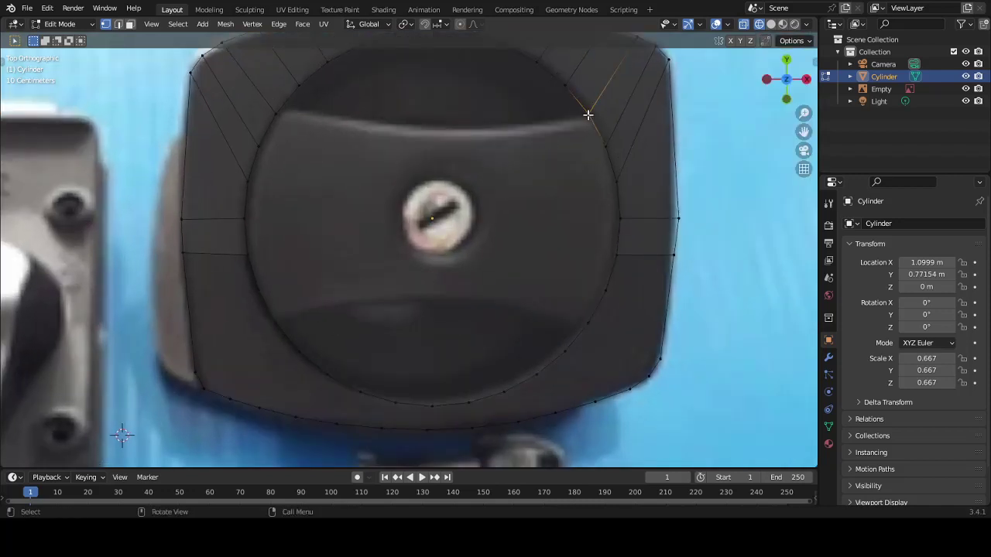
pyautogui.keyDown('shift'); pyautogui.moveTo(566, 130); pyautogui.dragTo(582, 170, button='middle'); pyautogui.keyUp('shift')
pyautogui.press('c')
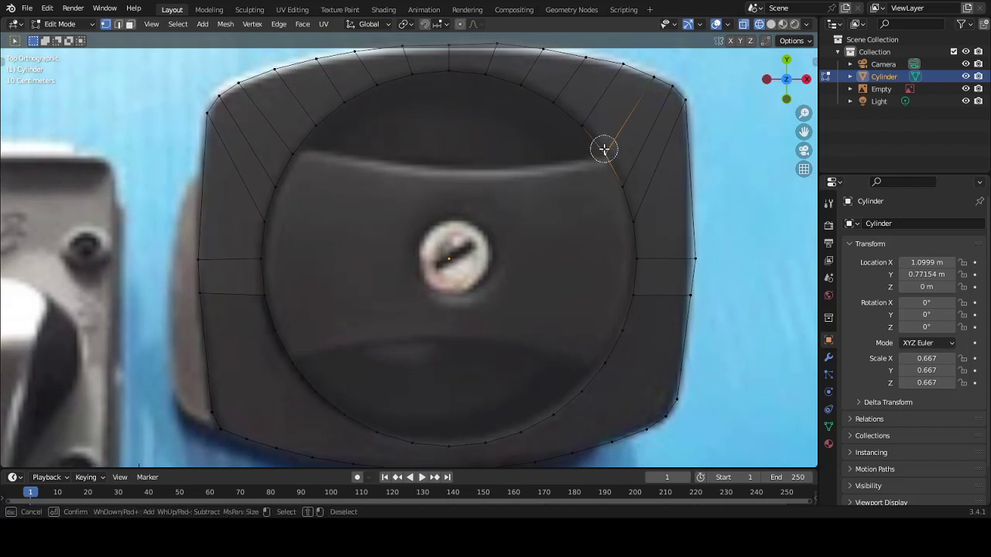
pyautogui.moveTo(604, 148)
pyautogui.mouseDown()
pyautogui.moveTo(503, 80)
pyautogui.moveTo(278, 268)
pyautogui.mouseUp()
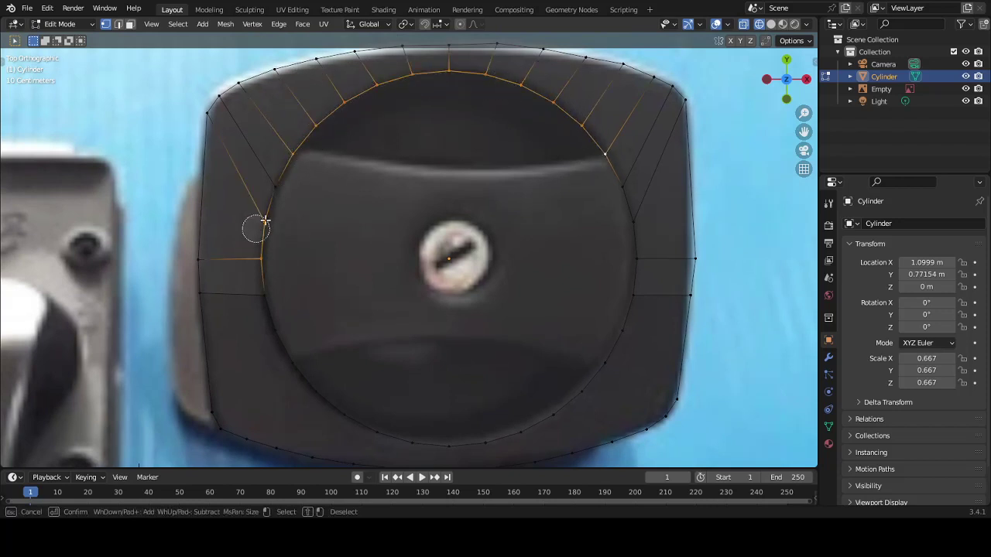
pyautogui.rightClick(283, 174)
pyautogui.click(293, 155)
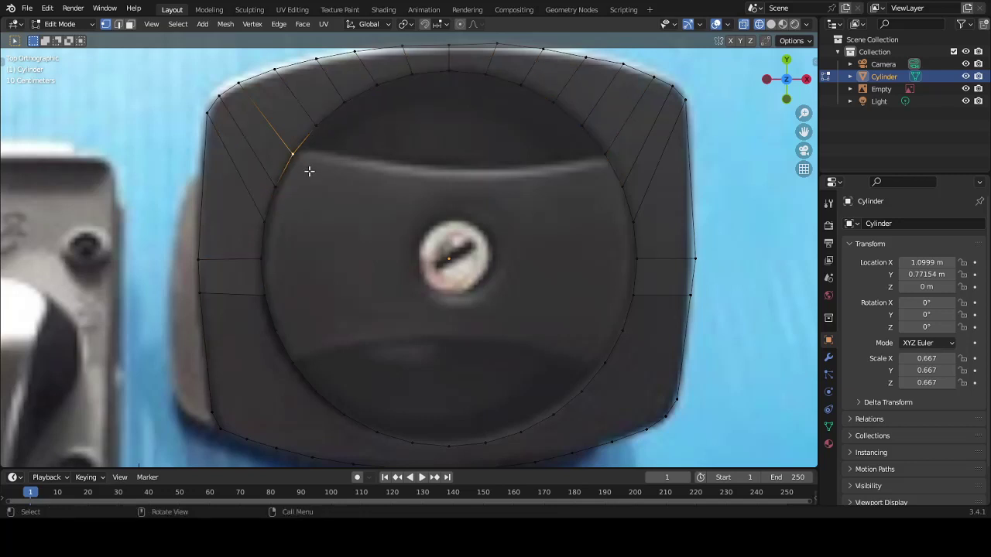
# Knife-cut along the upper panel's top, down past the keyhole, and right along the lower panel.
pyautogui.press('k')
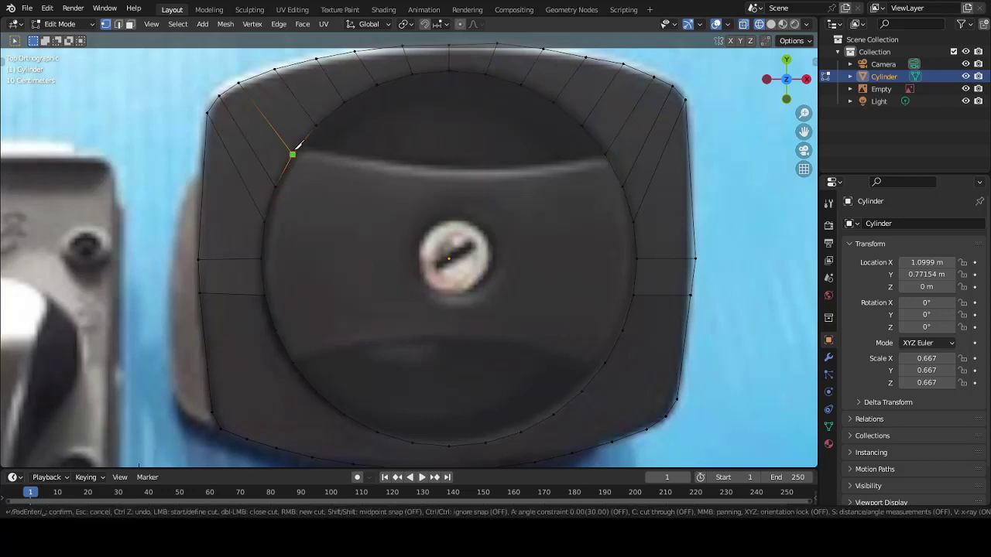
pyautogui.click(341, 163)
pyautogui.click(367, 167)
pyautogui.click(403, 168)
pyautogui.click(446, 173)
pyautogui.click(454, 216)
pyautogui.click(455, 258)
pyautogui.click(458, 293)
pyautogui.click(458, 336)
pyautogui.click(476, 338)
pyautogui.click(501, 339)
pyautogui.click(524, 341)
pyautogui.click(560, 350)
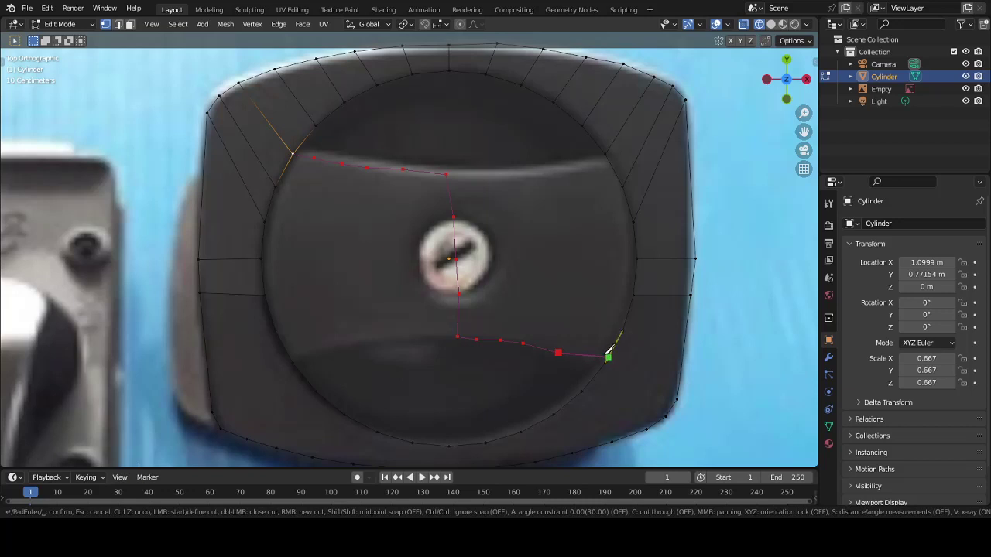
pyautogui.click(604, 362)
pyautogui.click(633, 295)
pyautogui.hotkey('ctrl', 'z')
# Cut from the ring's upper right through the keyhole to its left side, and apply.
pyautogui.click(584, 154)
pyautogui.click(554, 163)
pyautogui.click(515, 167)
pyautogui.click(475, 170)
pyautogui.click(446, 174)
pyautogui.click(453, 217)
pyautogui.click(456, 259)
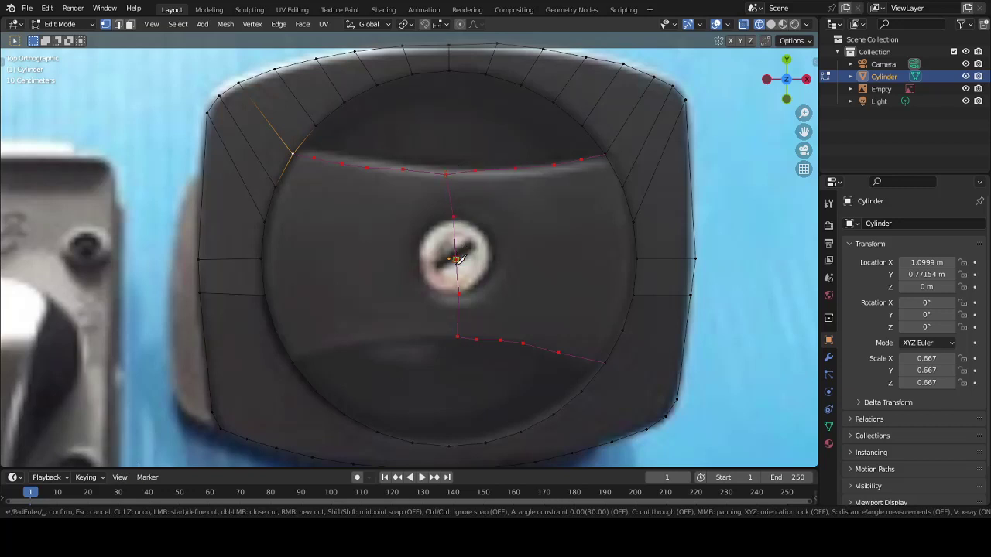
pyautogui.click(458, 301)
pyautogui.click(457, 335)
pyautogui.click(422, 335)
pyautogui.click(392, 335)
pyautogui.click(358, 344)
pyautogui.click(293, 361)
pyautogui.press('Return')
# Move two lower cut-line vertices vertically onto the lower panel's edge.
pyautogui.scroll(-2, 418, 327)
pyautogui.scroll(1, 453, 310)
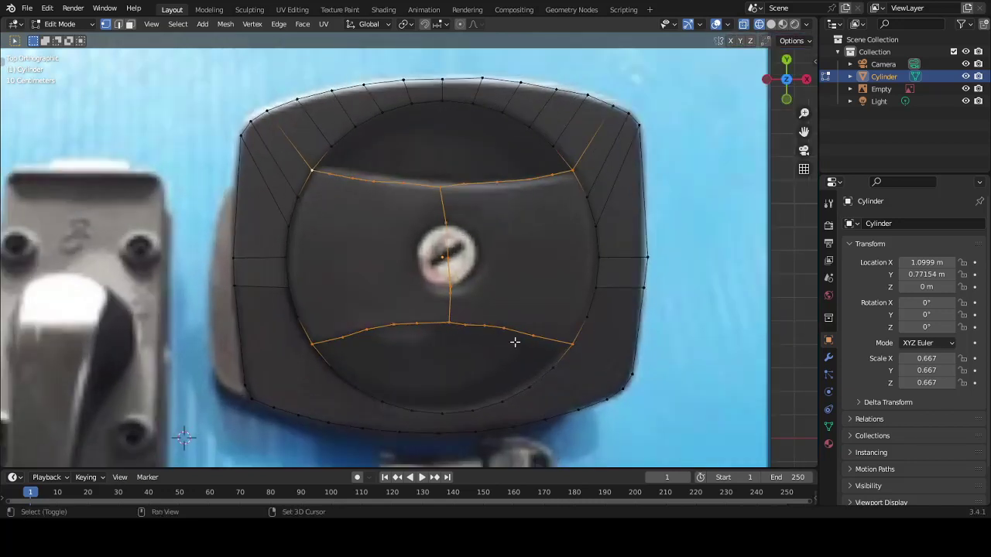
pyautogui.keyDown('shift'); pyautogui.moveTo(513, 343); pyautogui.dragTo(485, 293, button='middle'); pyautogui.keyUp('shift')
pyautogui.click(408, 280)
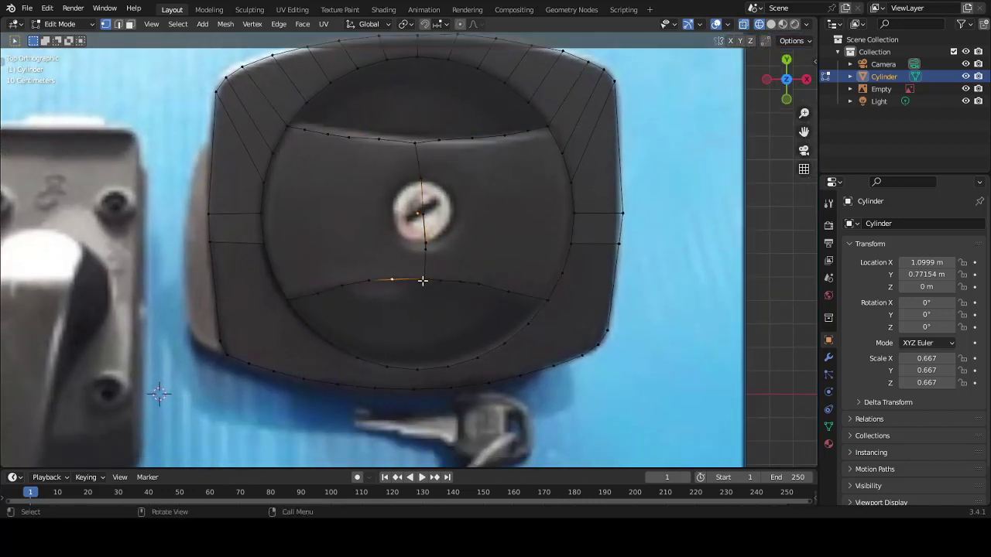
pyautogui.click(325, 297)
pyautogui.press('g')
pyautogui.press('y')
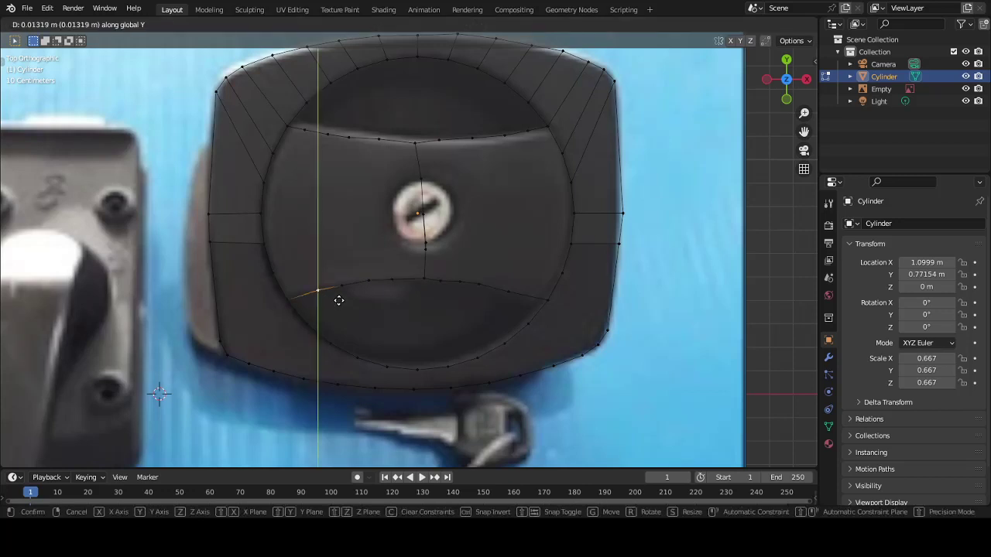
pyautogui.click(338, 301)
pyautogui.click(344, 286)
pyautogui.press('g')
pyautogui.press('y')
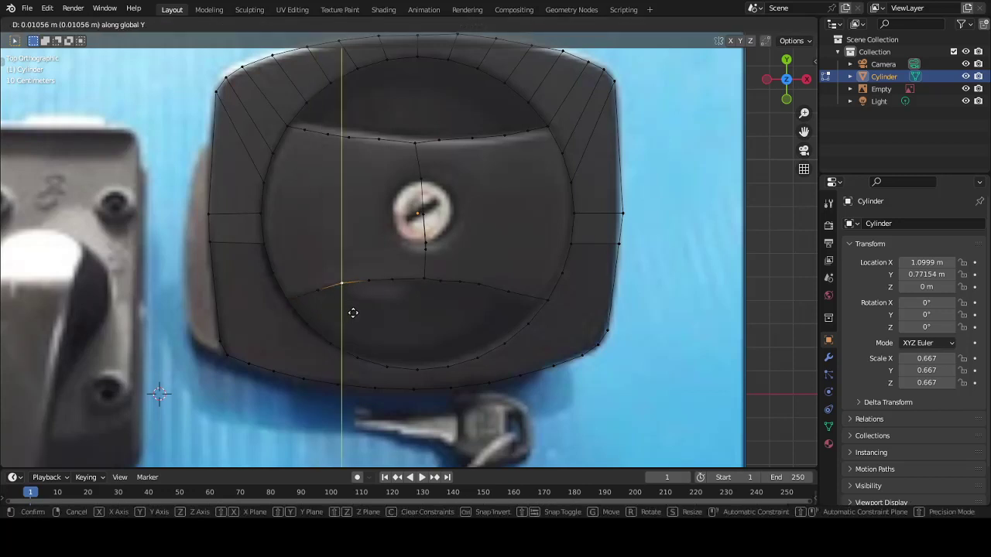
pyautogui.click(348, 315)
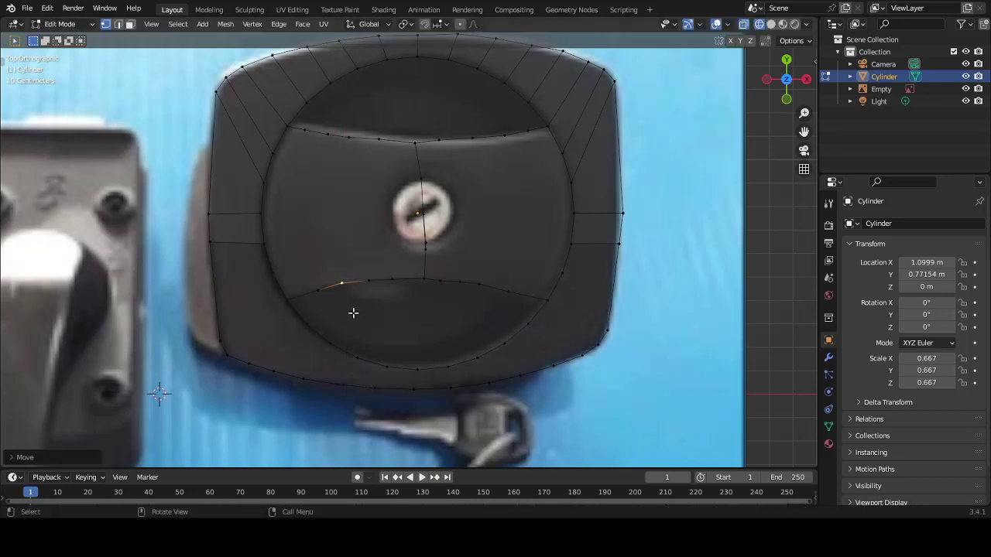
# Adjust two upper cut-line vertices vertically and horizontally onto the upper panel's outline.
pyautogui.click(392, 279)
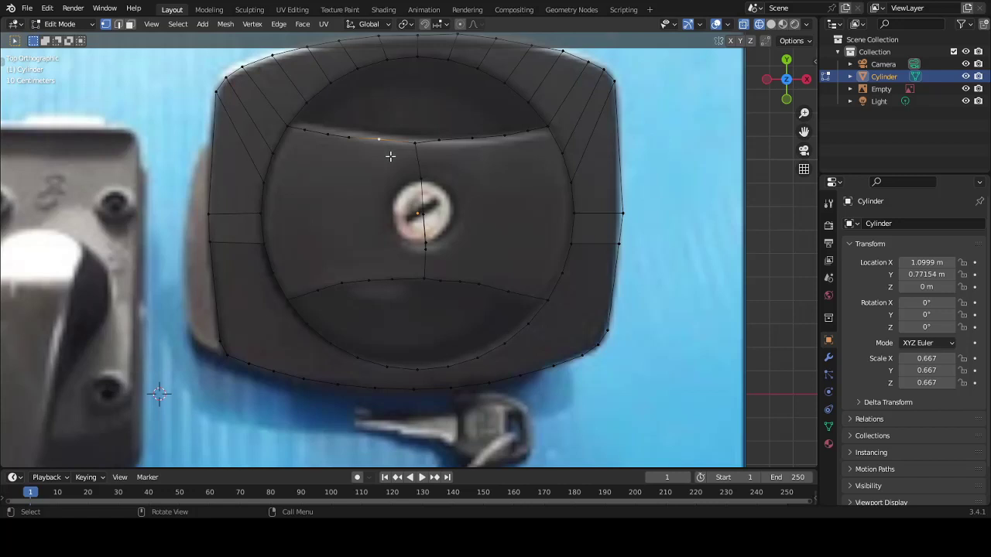
pyautogui.press('g')
pyautogui.press('y')
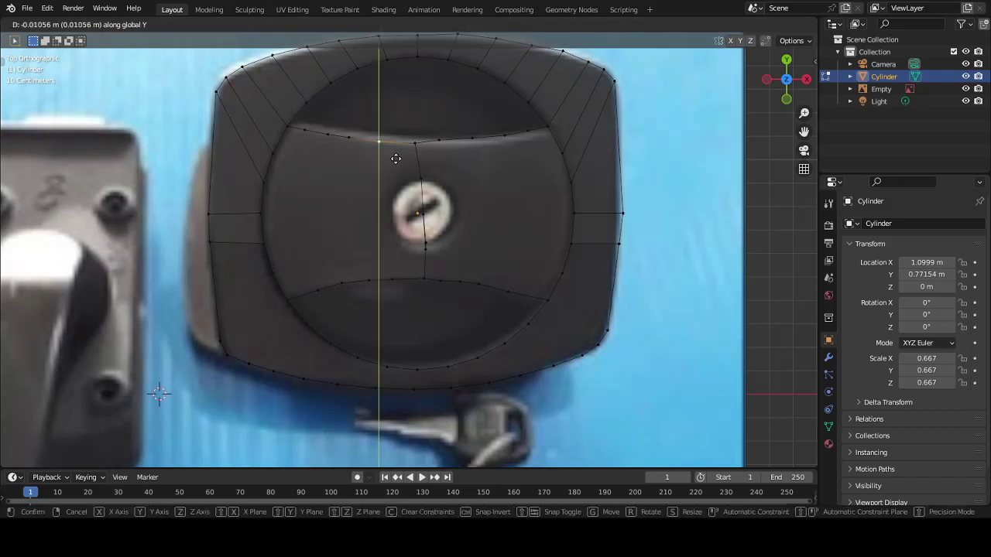
pyautogui.click(396, 158)
pyautogui.click(437, 137)
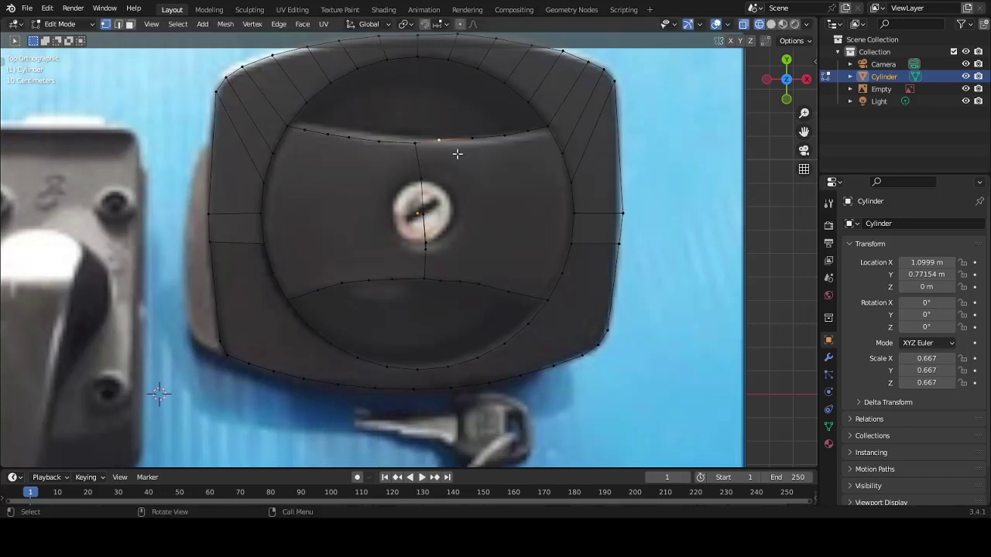
pyautogui.press('g')
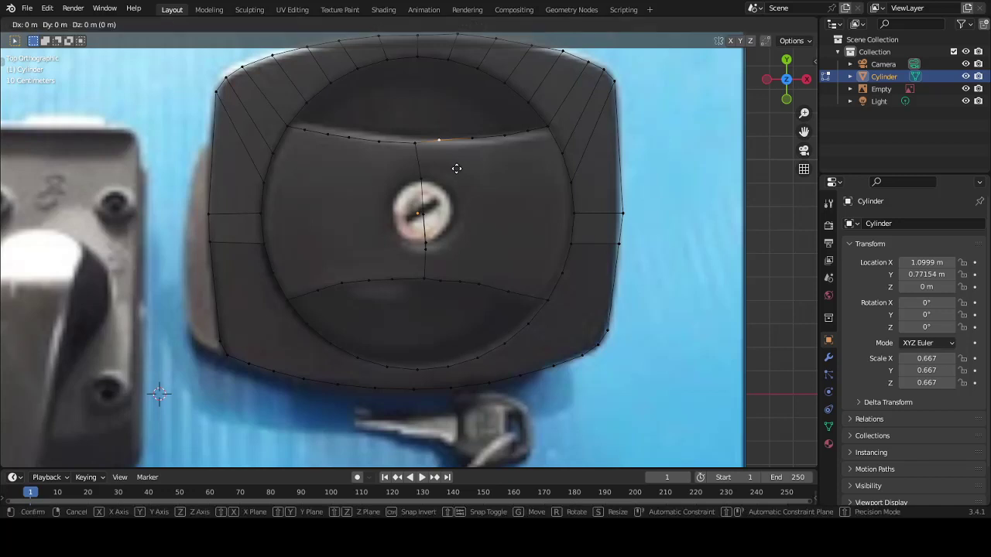
pyautogui.press('x')
pyautogui.click(461, 170)
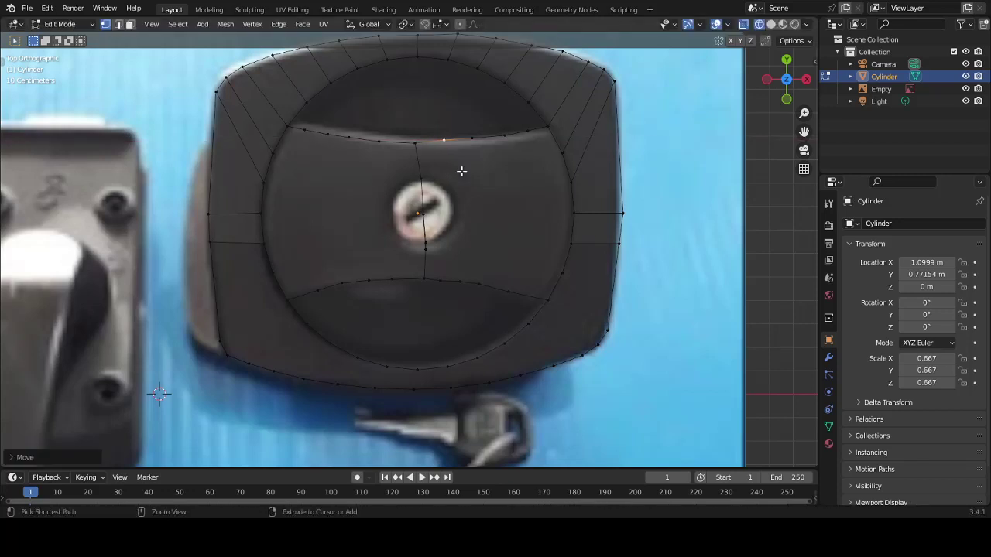
# Shift the selected lower-arc vertices along X and scale them to fit the lower panel.
pyautogui.press('c')
pyautogui.click(447, 281)
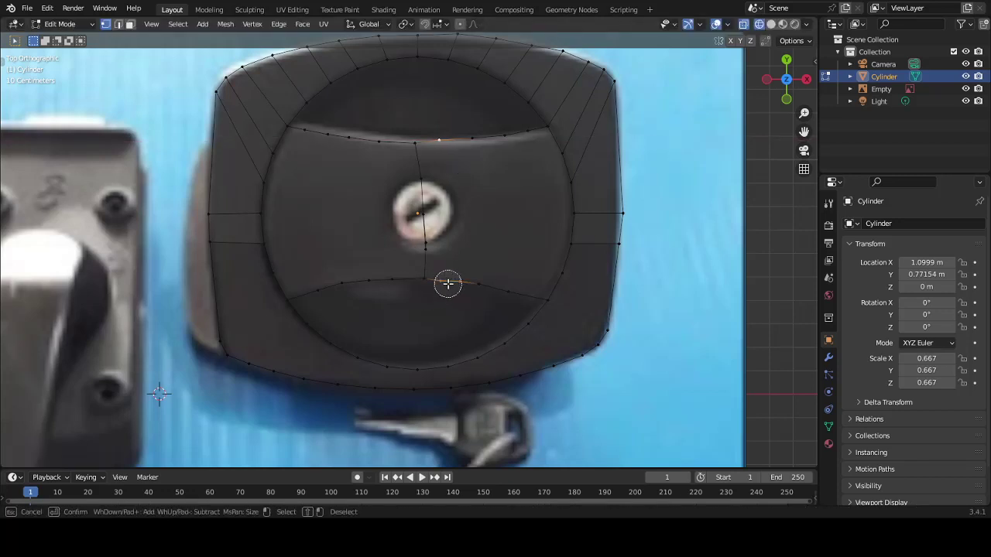
pyautogui.rightClick(447, 282)
pyautogui.press('c')
pyautogui.rightClick(468, 279)
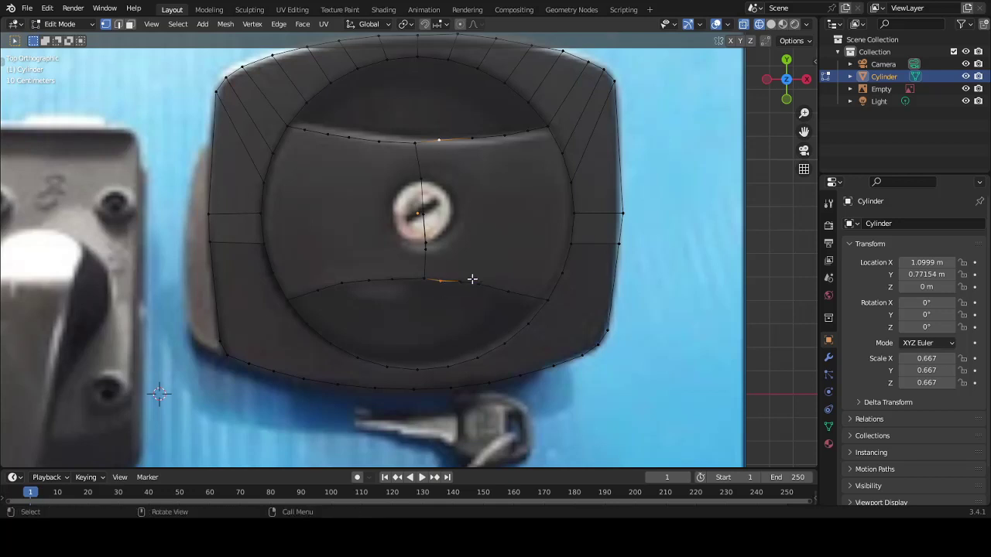
pyautogui.press('g')
pyautogui.press('x')
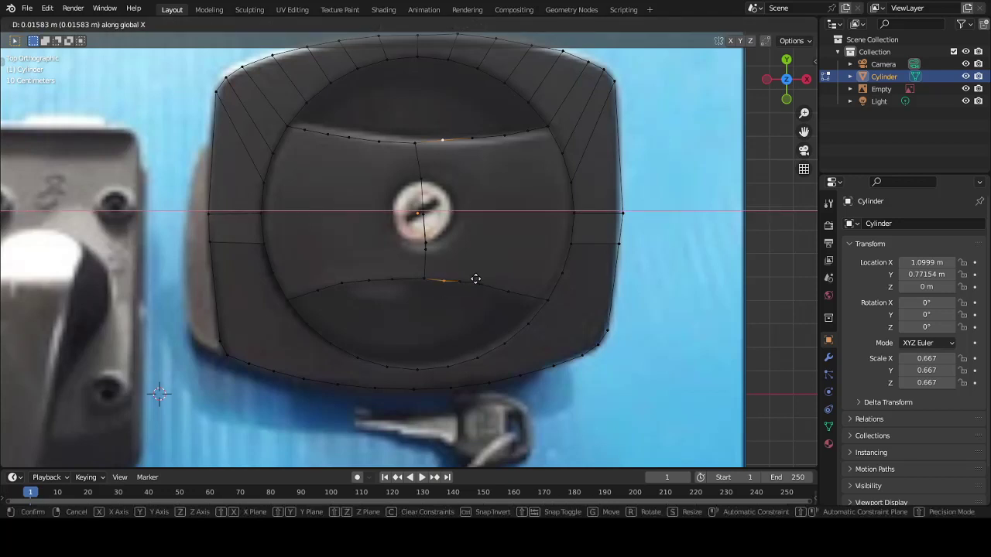
pyautogui.click(475, 278)
pyautogui.press('s')
pyautogui.press('x')
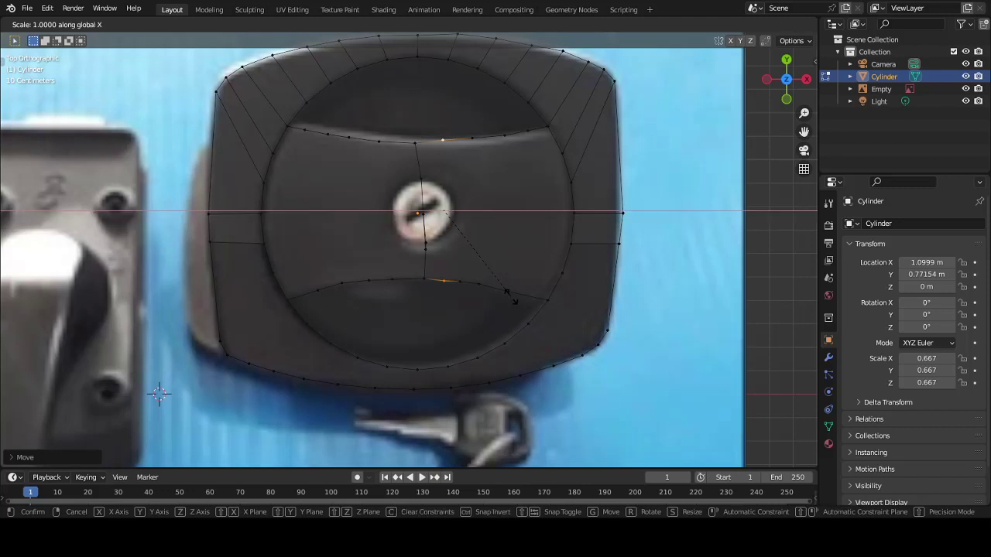
pyautogui.press('y')
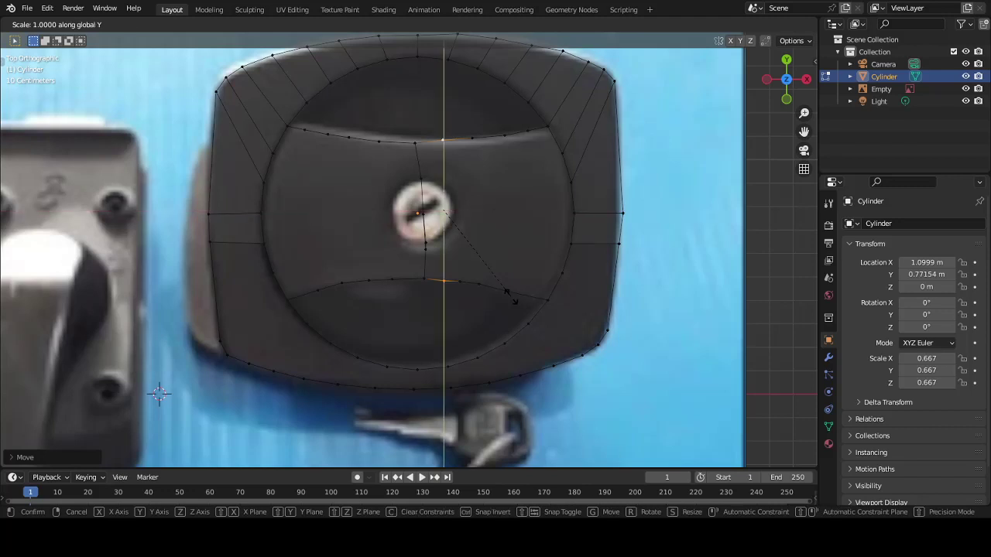
pyautogui.click(507, 297)
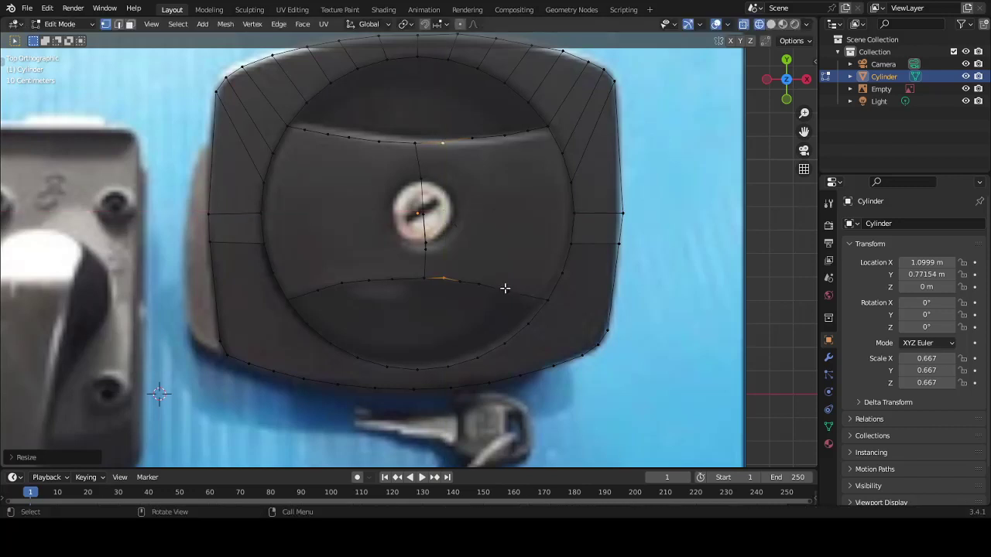
# Select an upper-line vertex and lower-arc vertices for the next adjustment.
pyautogui.click(474, 138)
pyautogui.press('c')
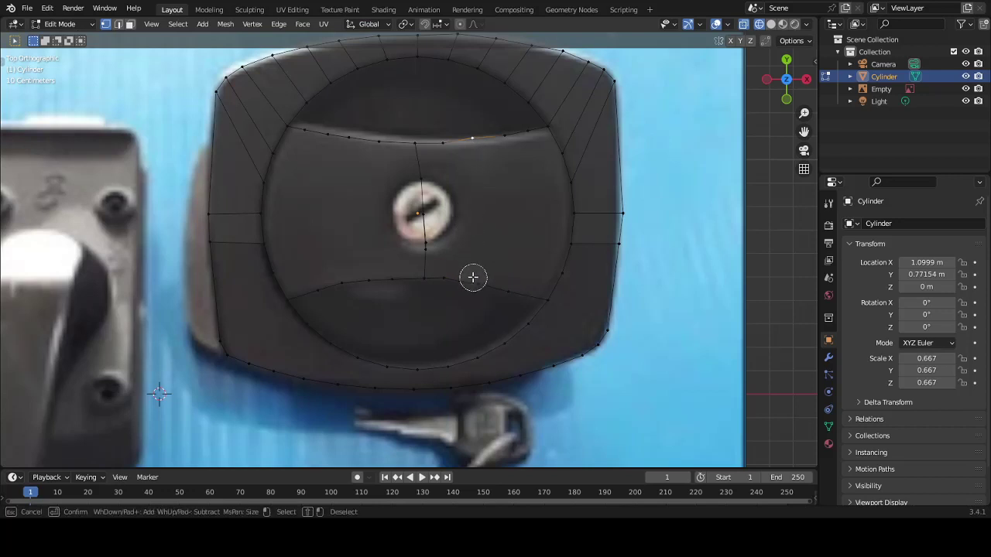
pyautogui.click(473, 281)
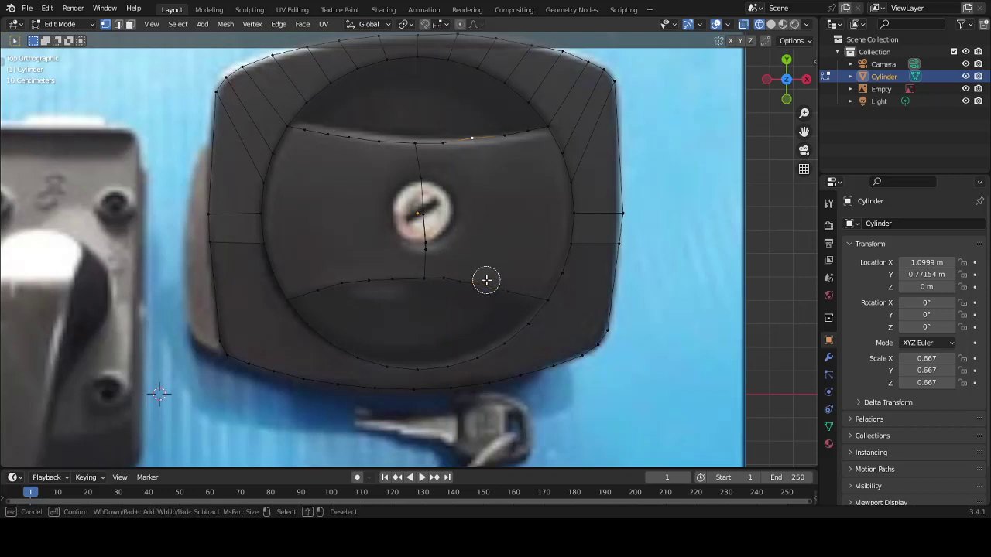
pyautogui.keyDown('shift'); pyautogui.click(454, 282); pyautogui.keyUp('shift')
# Slide the brush-selected arc vertex sideways along X.
pyautogui.rightClick(470, 162)
pyautogui.press('g')
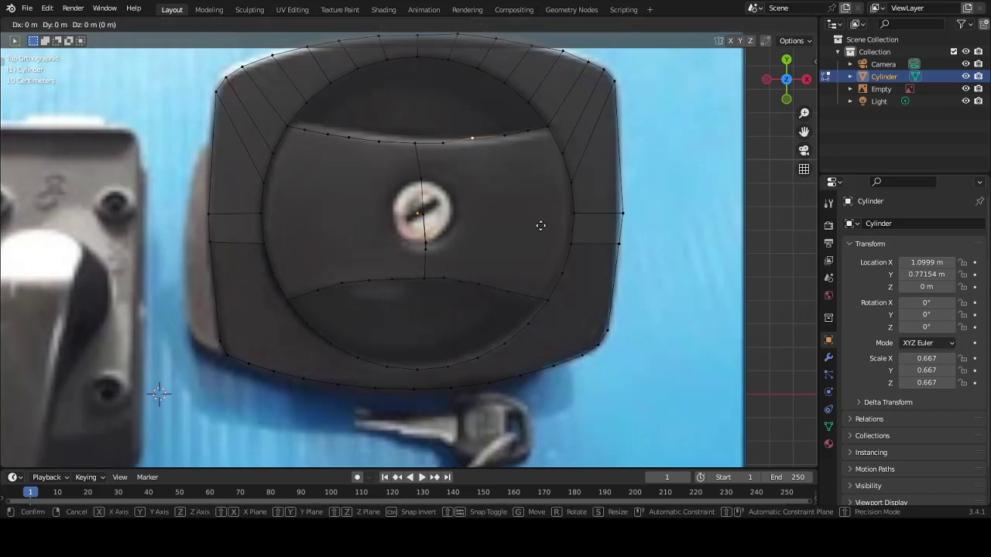
pyautogui.press('x')
pyautogui.click(536, 225)
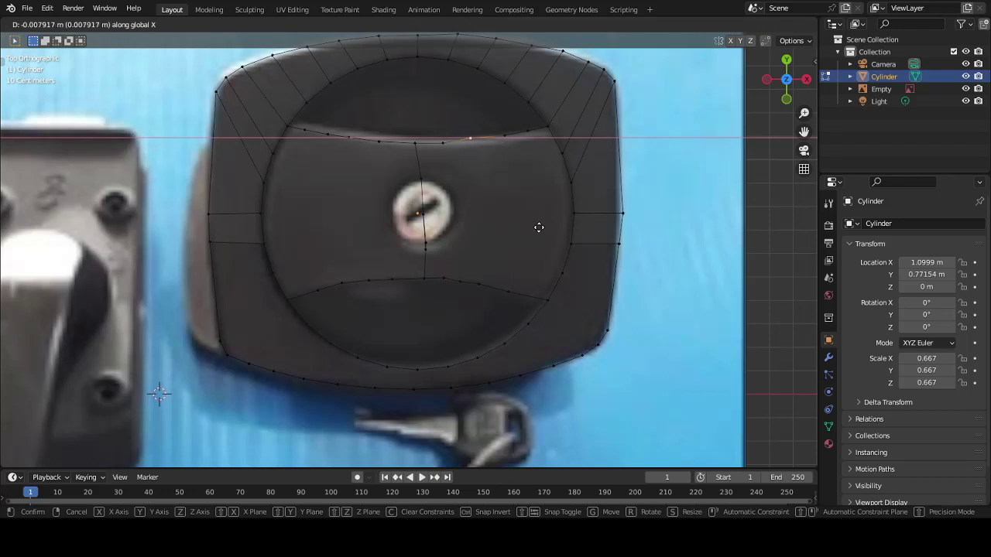
# Brush-select lower-arc vertices and flatten them by scaling along Y.
pyautogui.press('c')
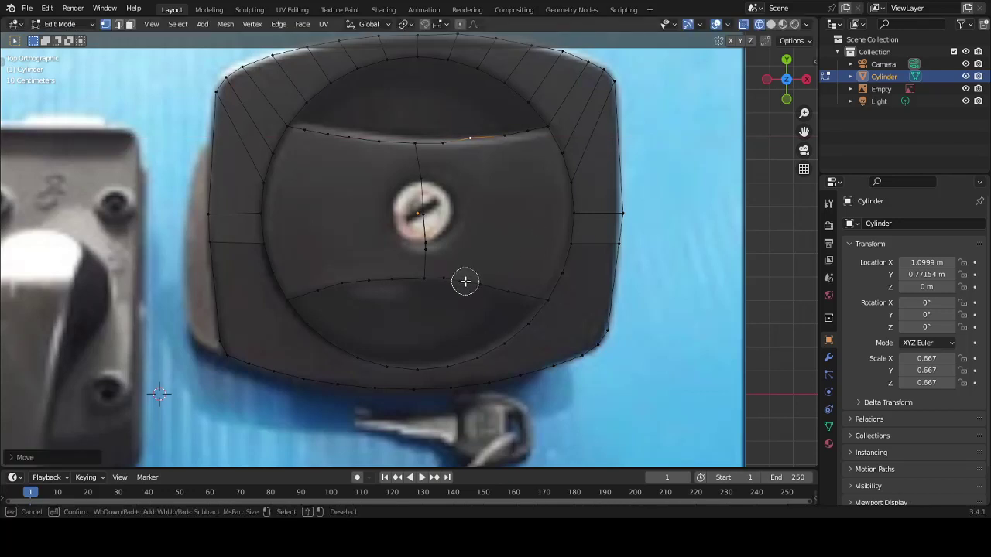
pyautogui.click(463, 281)
pyautogui.rightClick(475, 285)
pyautogui.press('g')
pyautogui.press('s')
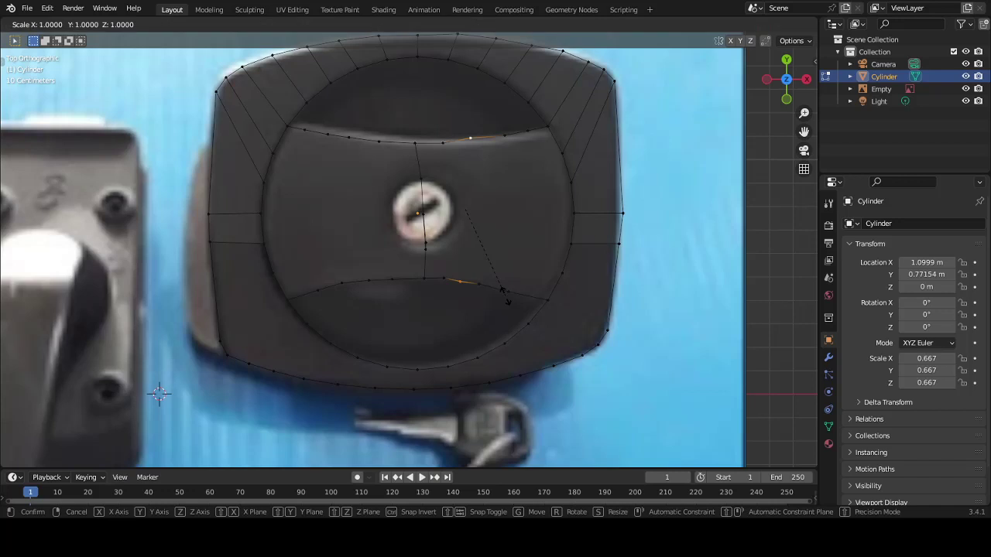
pyautogui.press('y')
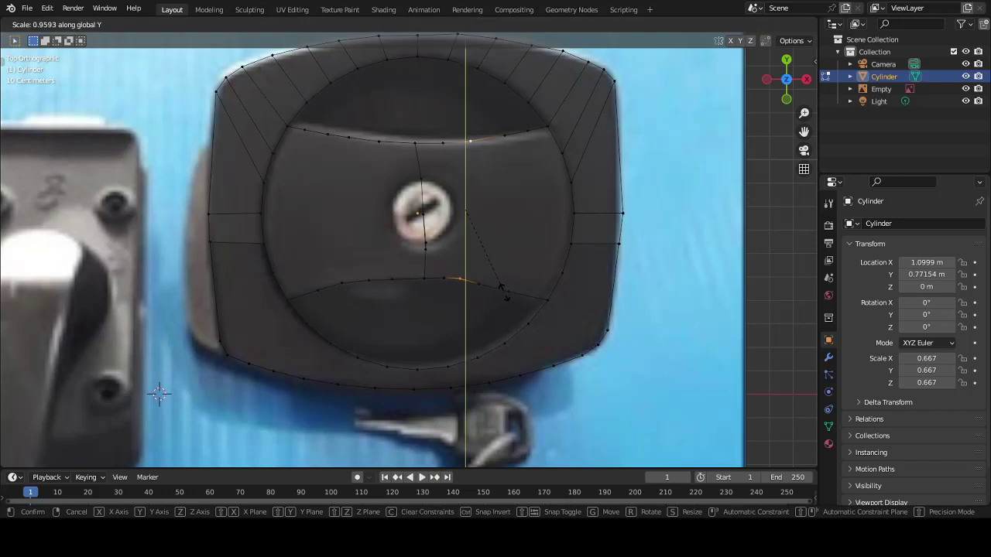
pyautogui.click(503, 291)
# Slide a lower-arc vertex rightward along X onto the arc in two moves.
pyautogui.click(507, 139)
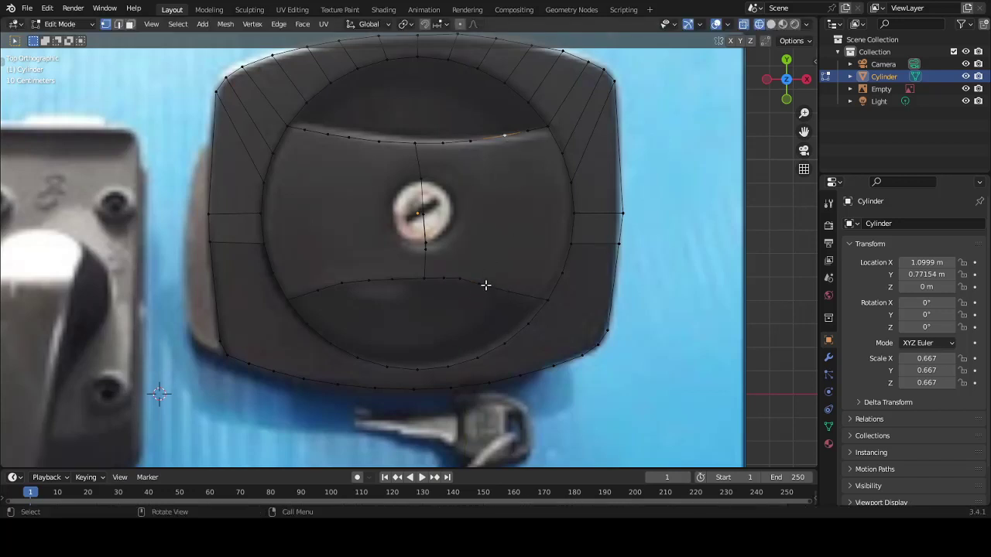
pyautogui.click(485, 286)
pyautogui.press('g')
pyautogui.press('x')
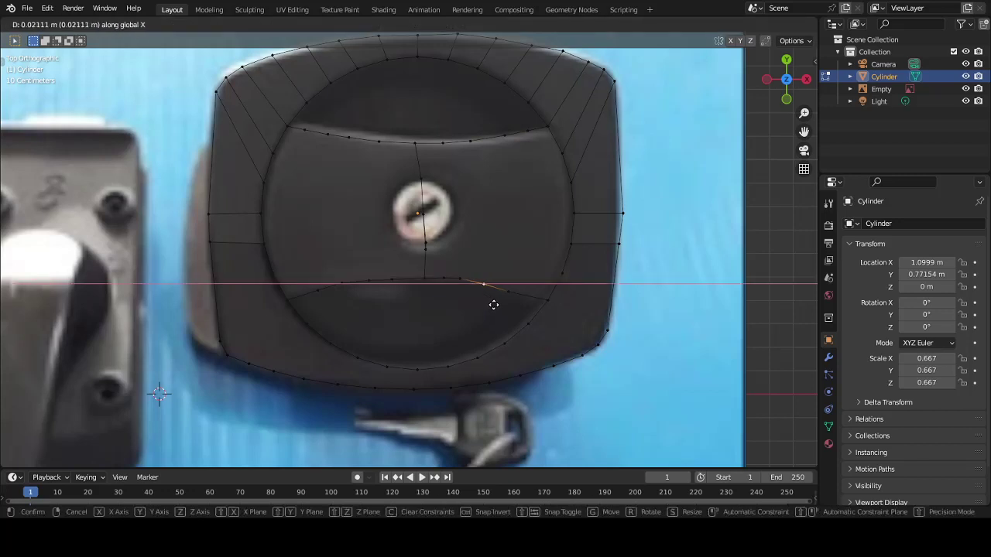
pyautogui.click(496, 307)
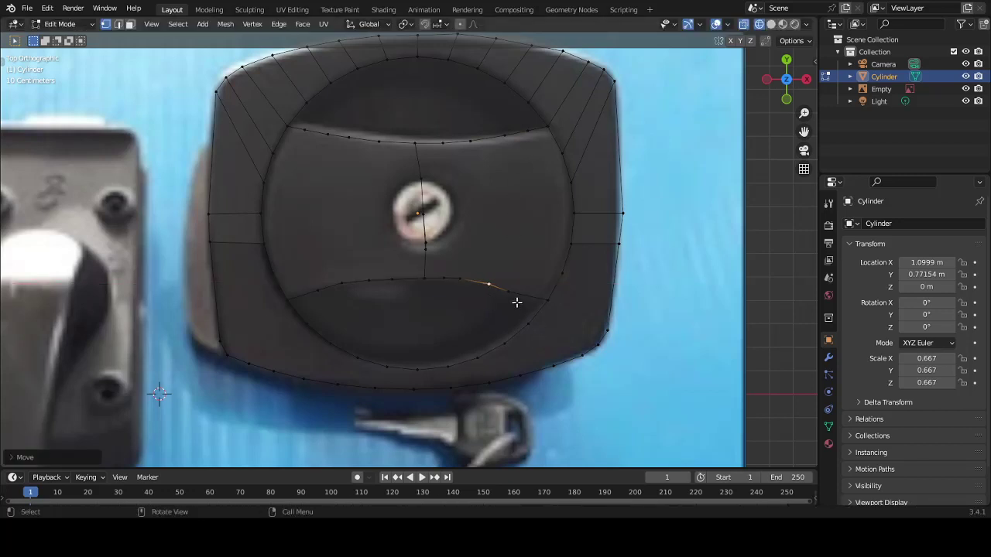
pyautogui.press('g')
pyautogui.press('x')
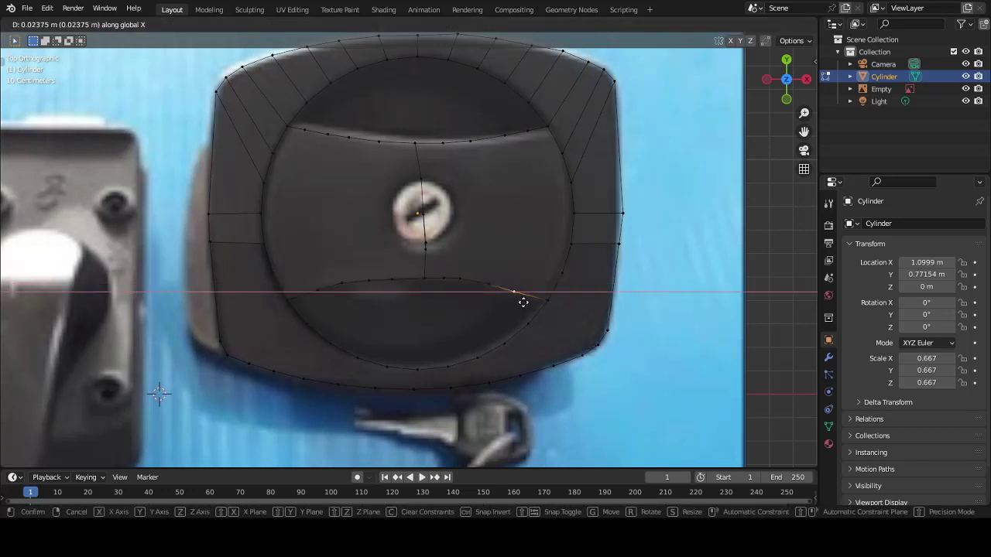
pyautogui.click(526, 303)
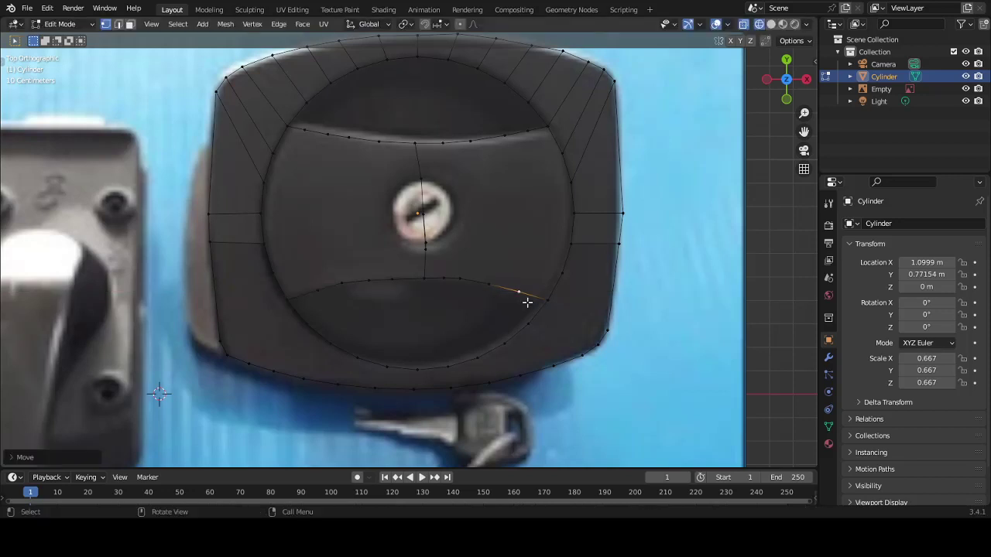
# Nudge an upper-arc vertex sideways along X.
pyautogui.click(509, 144)
pyautogui.press('g')
pyautogui.press('x')
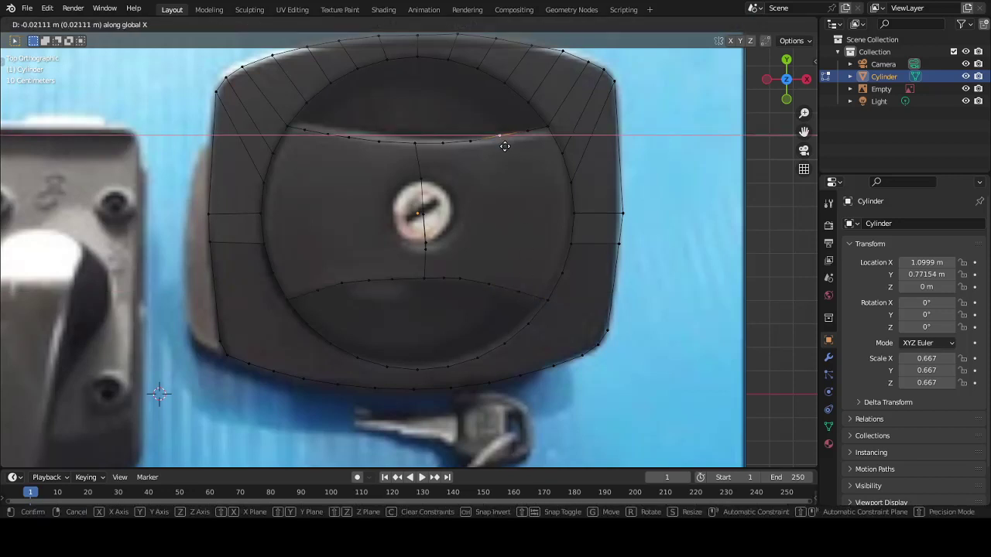
pyautogui.click(502, 147)
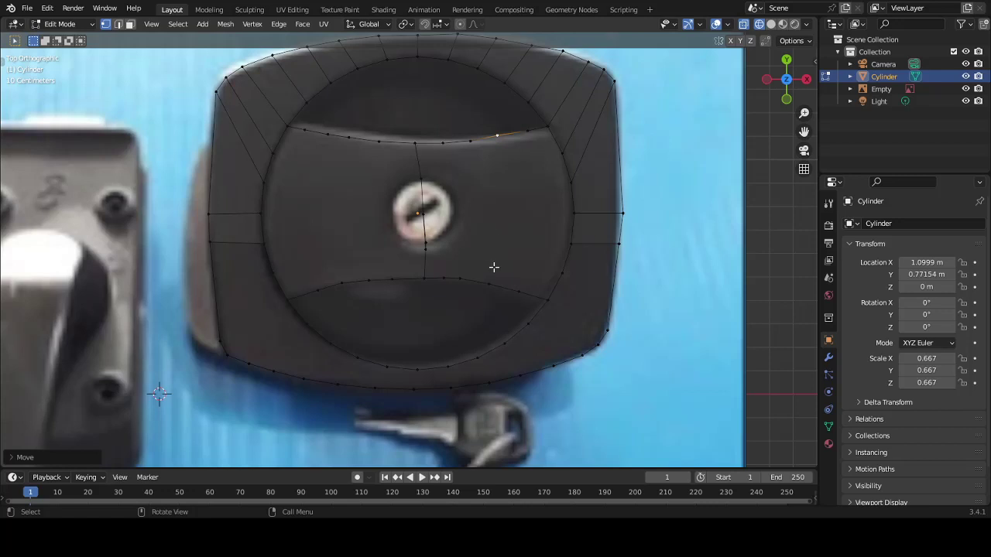
# Adjust a lower-arc vertex along X and then Y onto the panel edge.
pyautogui.click(465, 286)
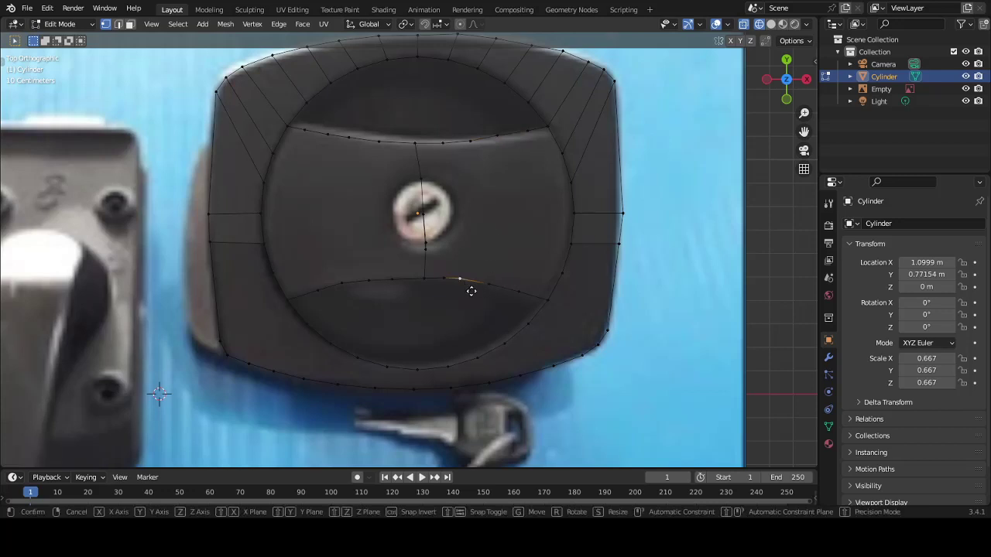
pyautogui.press('g')
pyautogui.press('x')
pyautogui.click(476, 292)
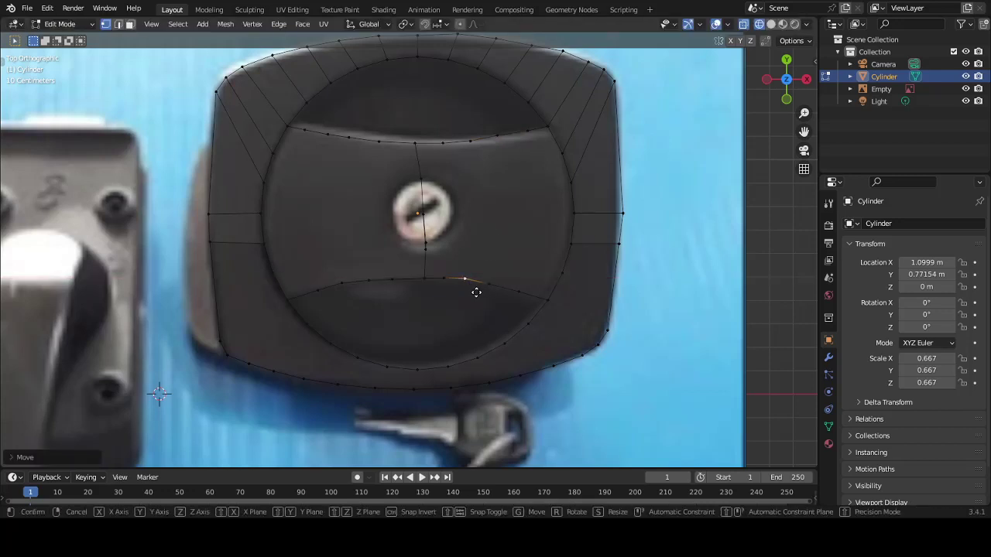
pyautogui.press('g')
pyautogui.press('y')
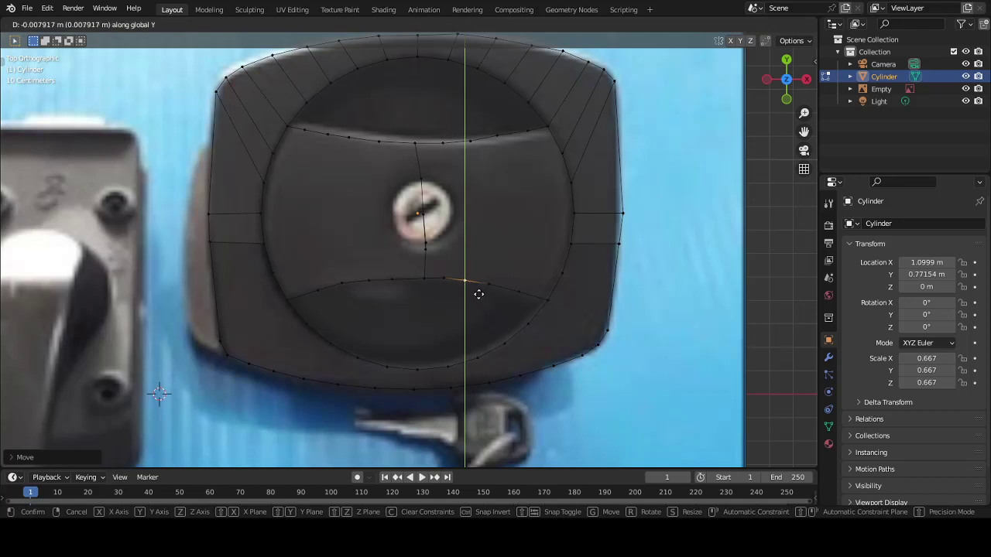
pyautogui.click(480, 291)
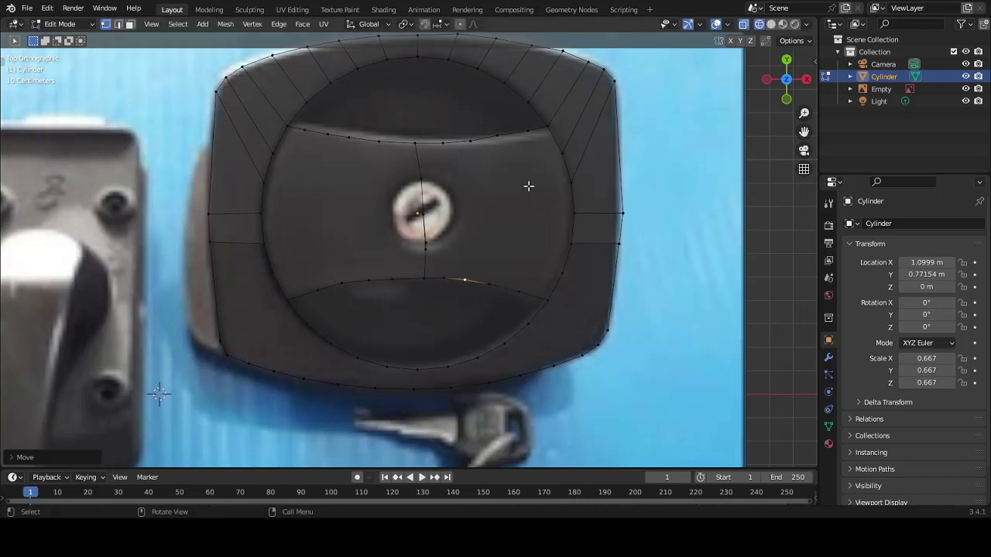
# Slide an upper-arc vertex along X, cancelling a follow-up vertical move.
pyautogui.click(500, 134)
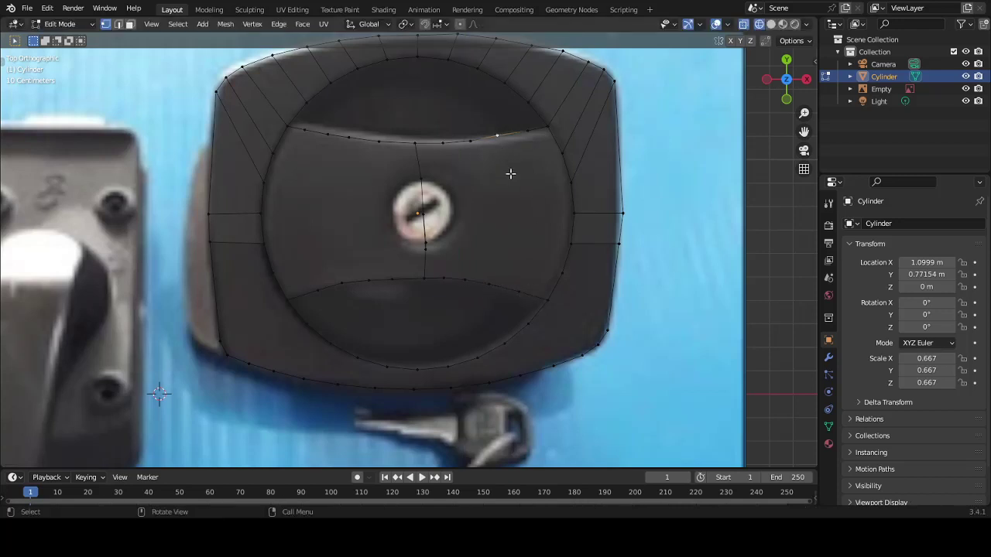
pyautogui.press('g')
pyautogui.press('x')
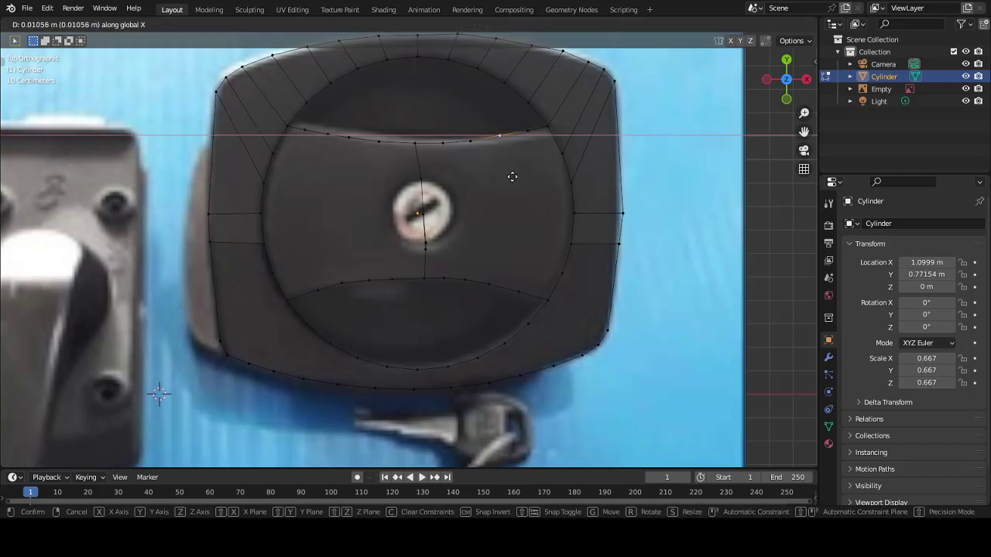
pyautogui.click(512, 177)
pyautogui.press('g')
pyautogui.press('y')
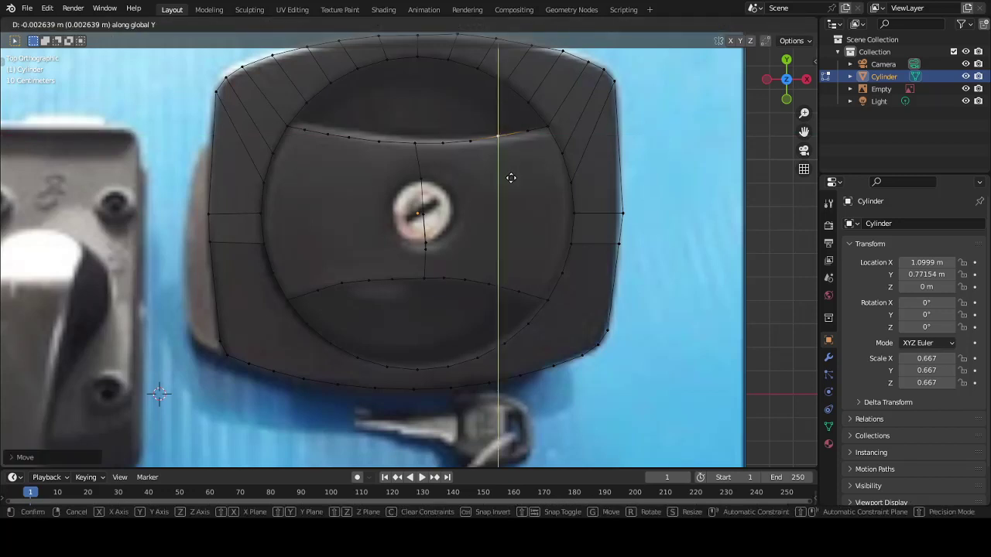
pyautogui.rightClick(511, 178)
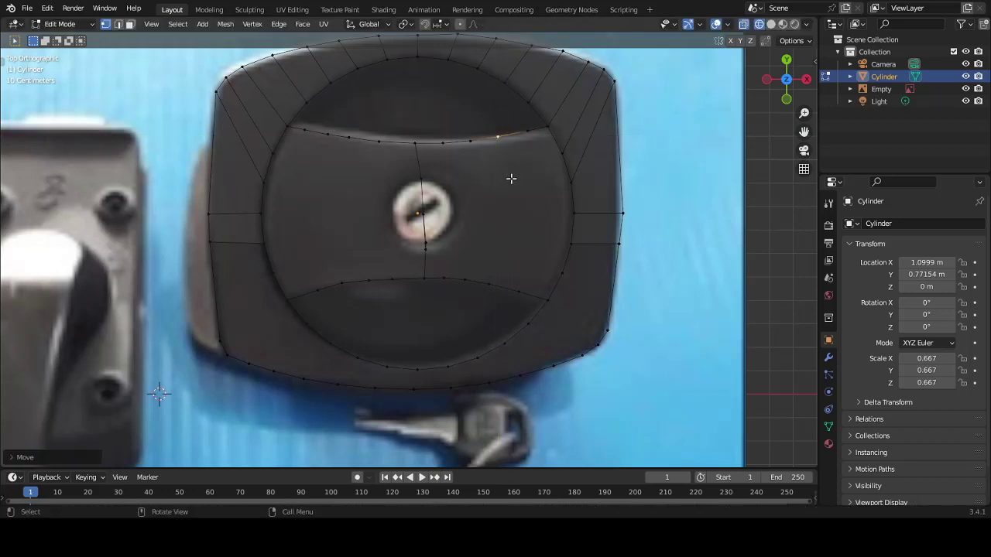
# Slide another lower-arc vertex sideways along X.
pyautogui.click(486, 288)
pyautogui.press('g')
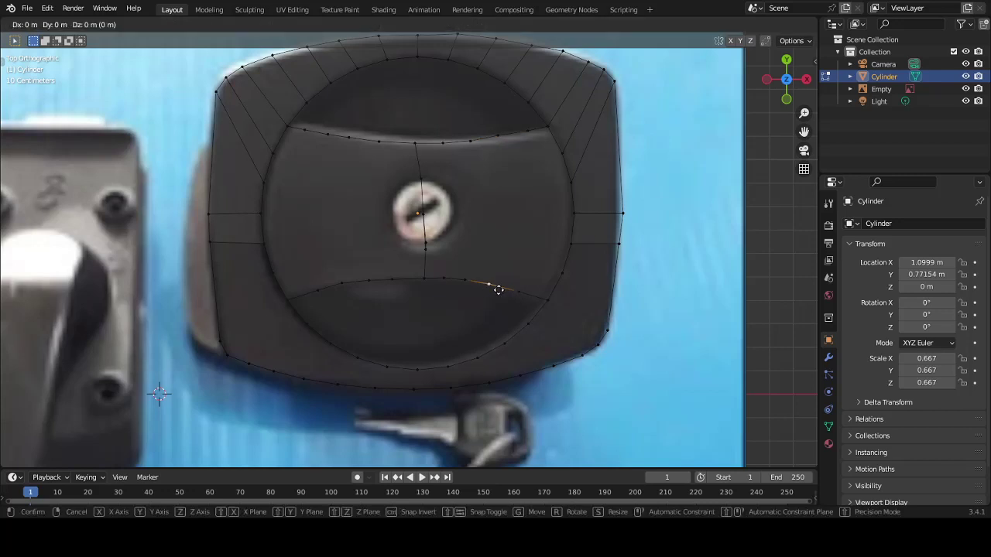
pyautogui.press('x')
pyautogui.click(504, 291)
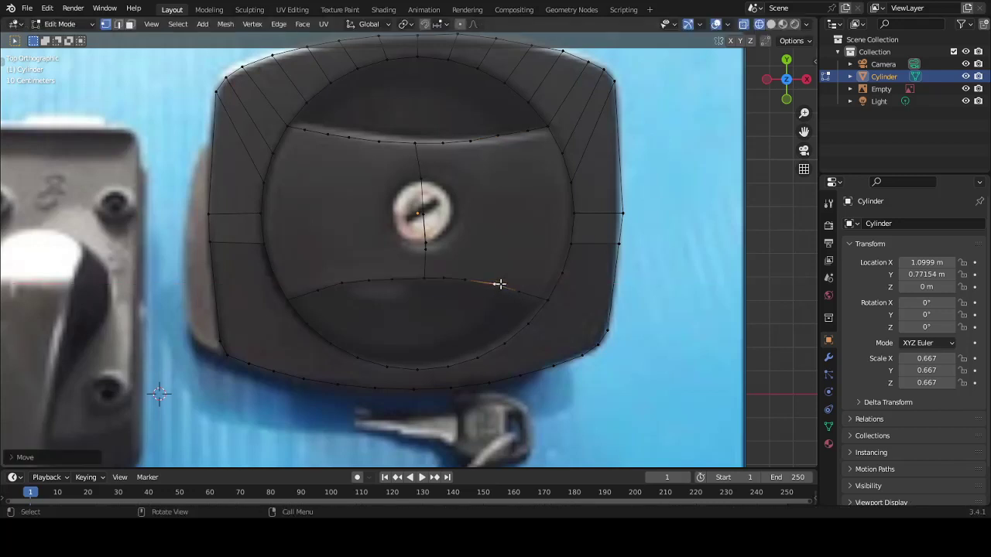
# Scale an upper and a lower arc vertex along Y to draw them closer.
pyautogui.keyDown('shift'); pyautogui.click(497, 138); pyautogui.keyUp('shift')
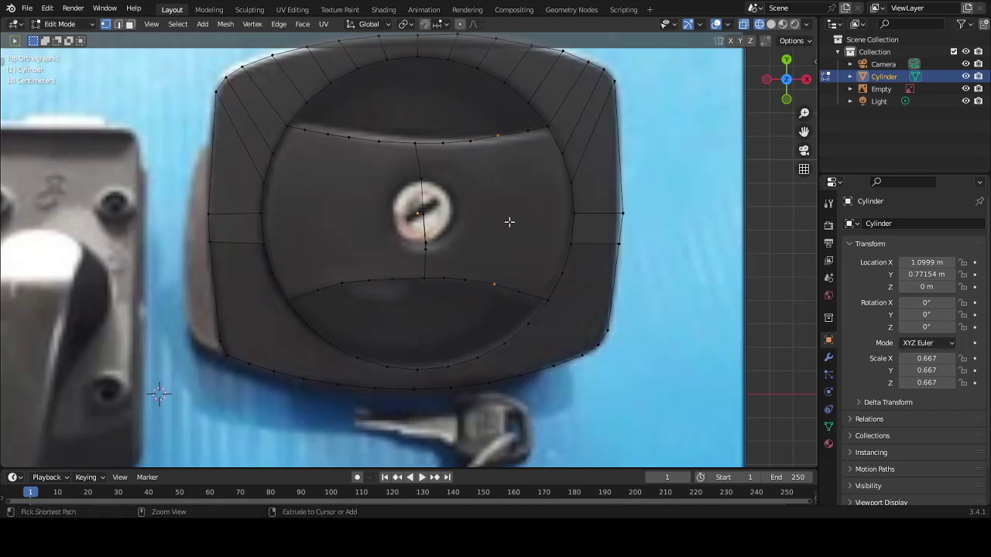
pyautogui.press('s')
pyautogui.press('y')
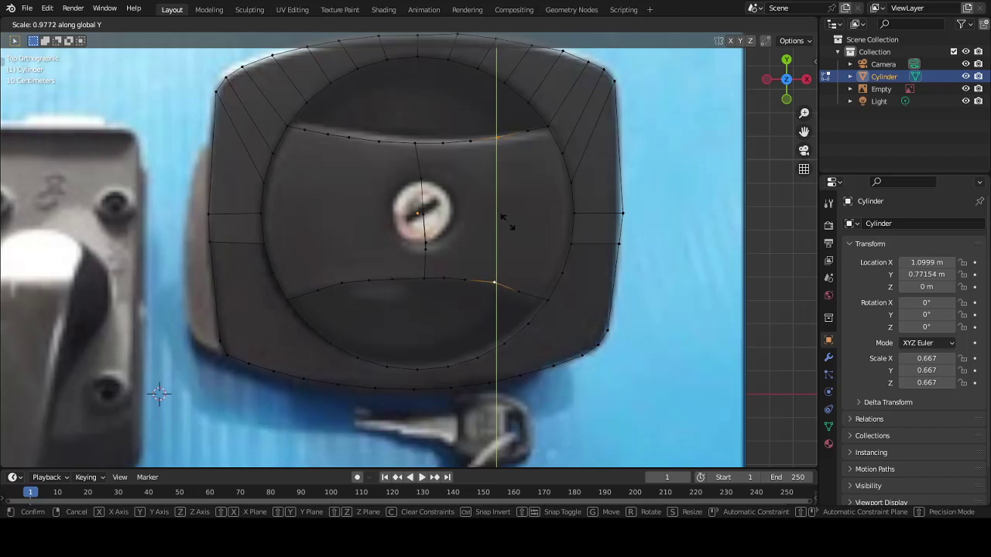
pyautogui.click(505, 222)
# Lower two neighbouring lower-arc edges about 0.013 m along Y onto the panel outline.
pyautogui.click(519, 300)
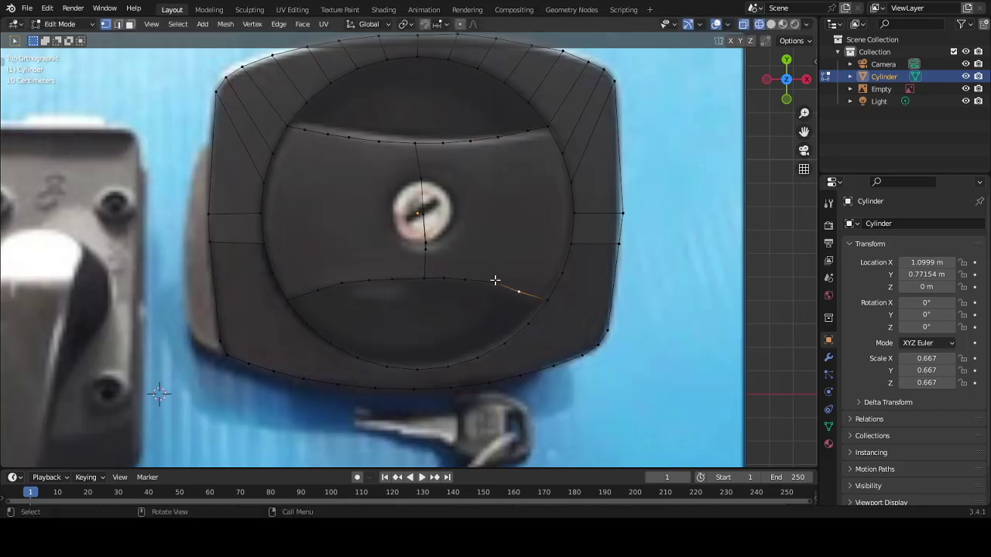
pyautogui.click(497, 296)
pyautogui.press('g')
pyautogui.press('y')
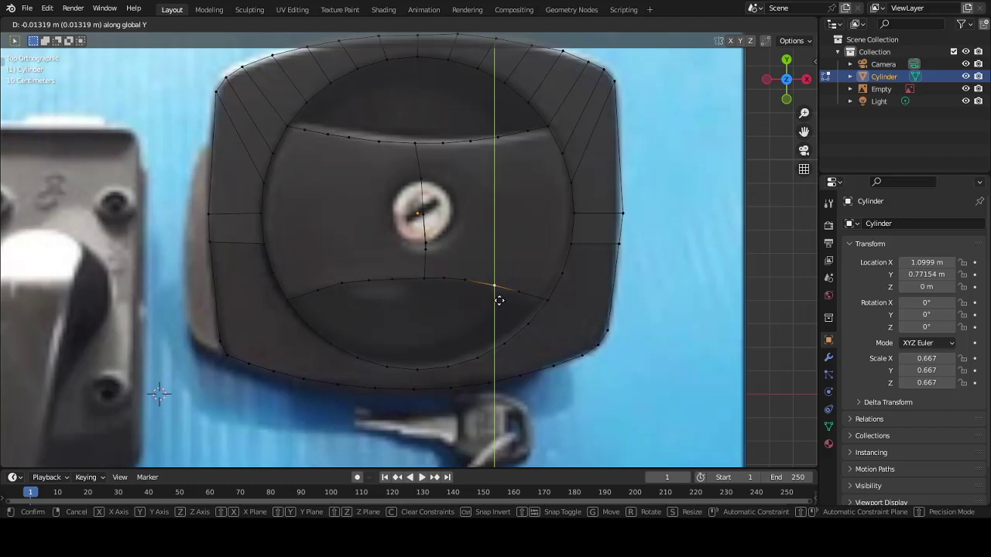
pyautogui.click(516, 295)
# Check the mesh in solid shading, then return to wireframe shading.
pyautogui.scroll(-5, 503, 242)
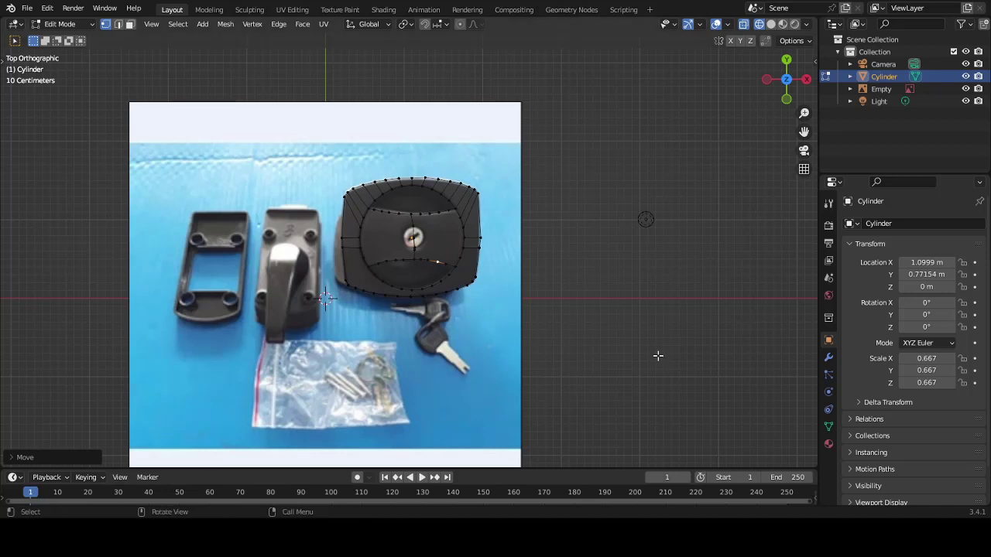
pyautogui.scroll(1, 553, 364)
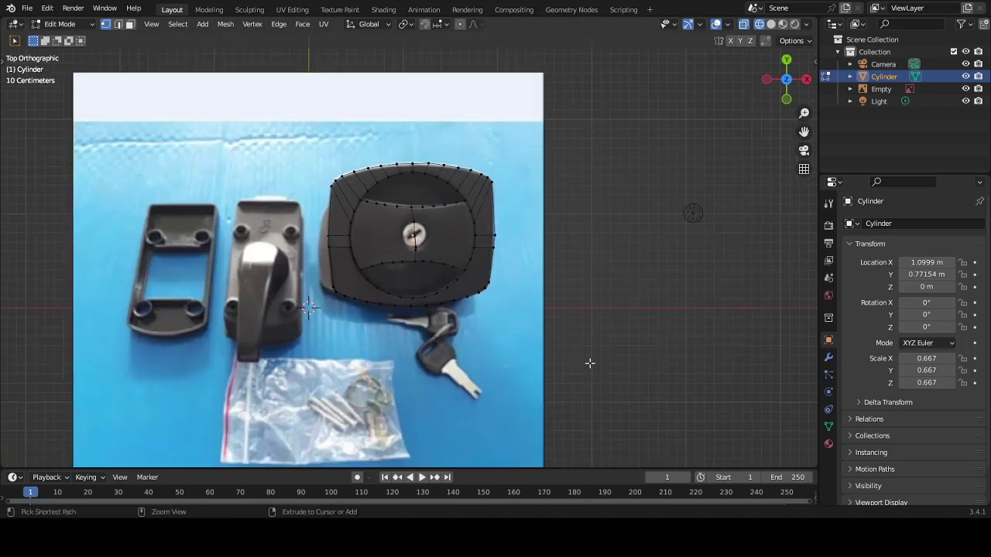
pyautogui.press('z')
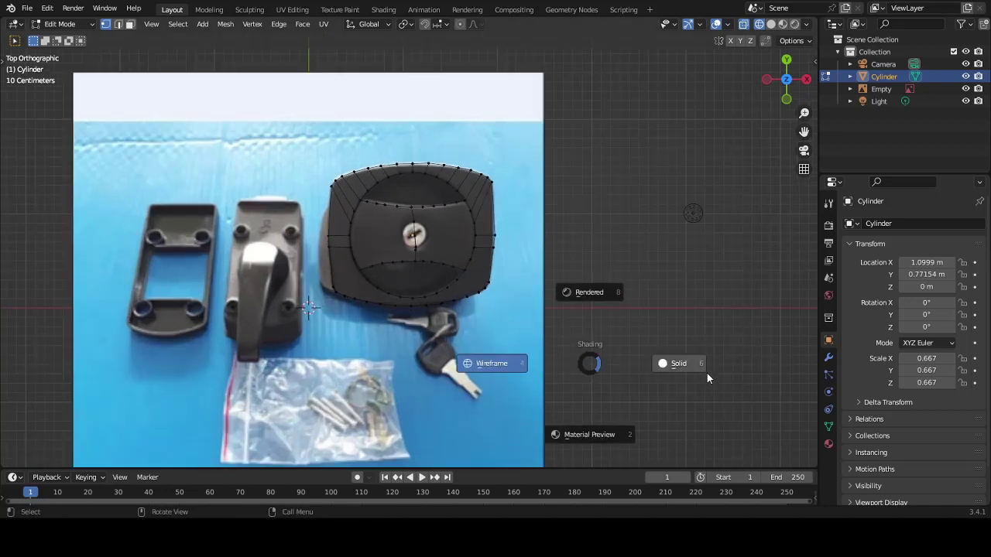
pyautogui.click(707, 373)
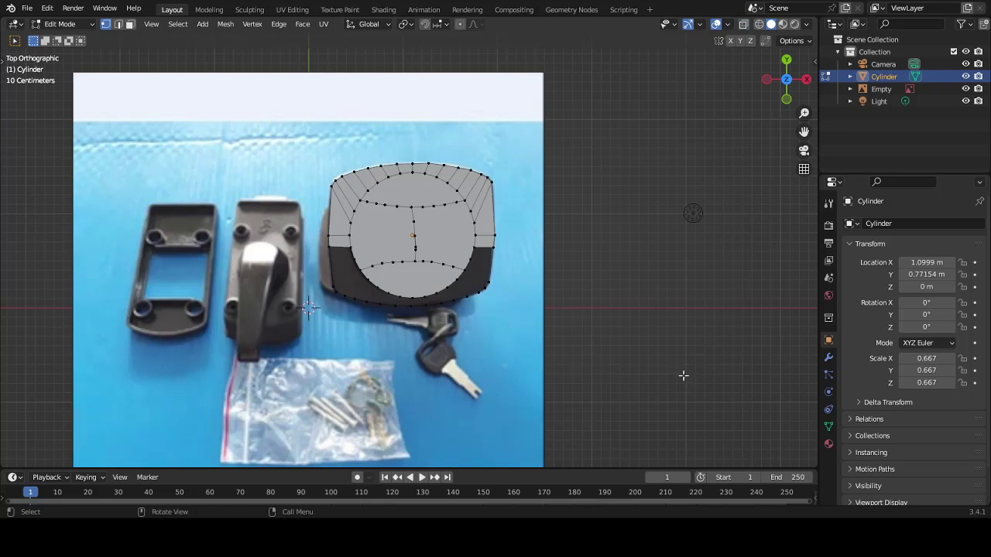
pyautogui.press('z')
pyautogui.click(657, 376)
# Brush-select the edges around the lower band between rim and inner circle.
pyautogui.scroll(2, 520, 263)
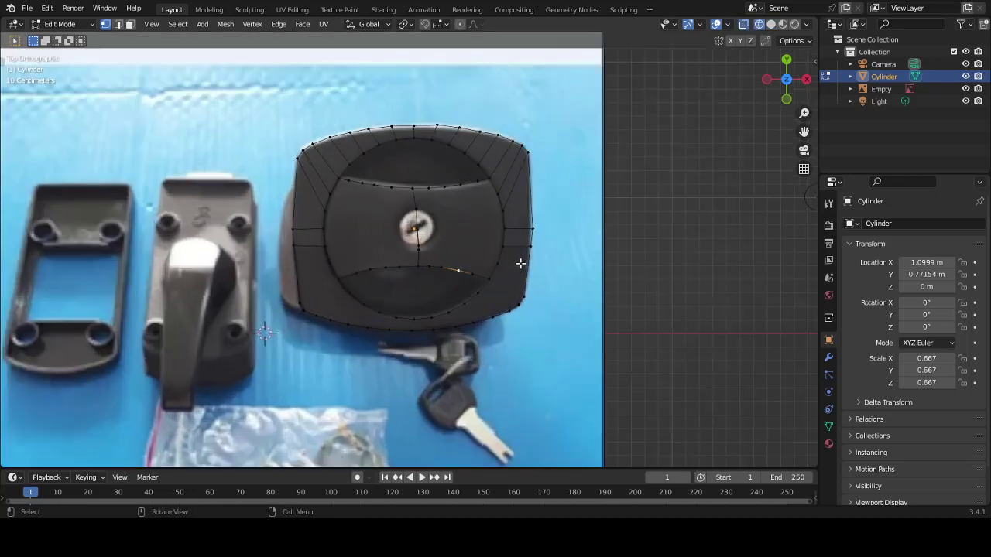
pyautogui.click(533, 253)
pyautogui.press('c')
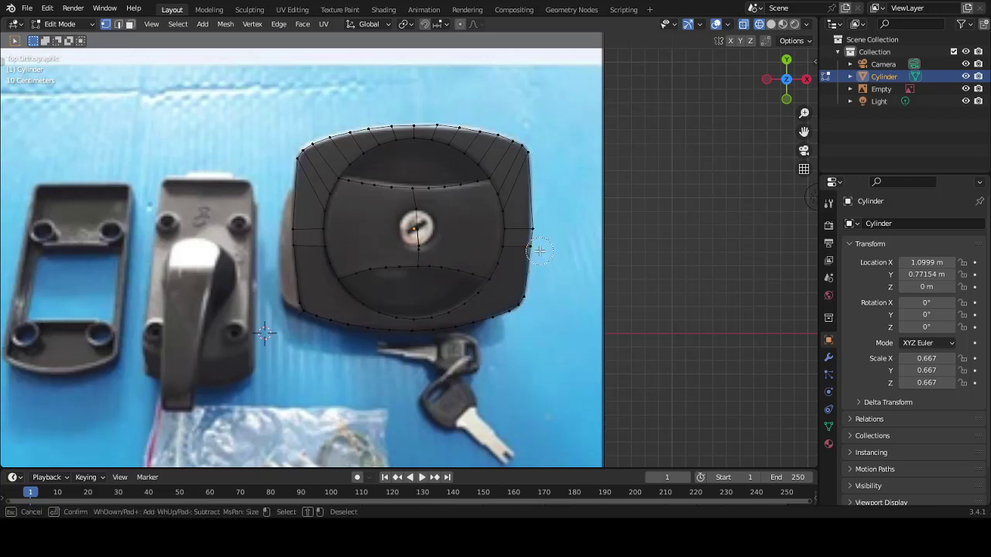
pyautogui.press('Escape')
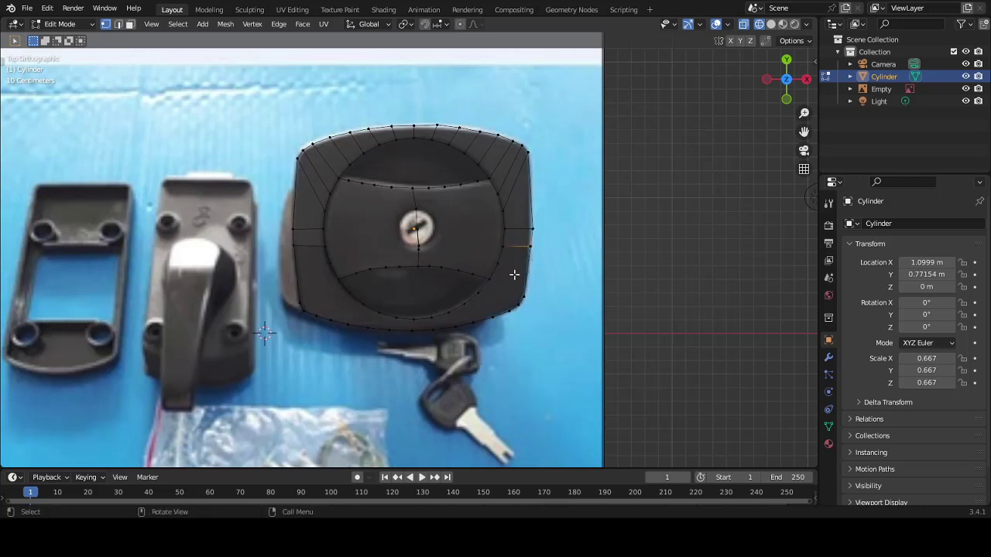
pyautogui.press('c')
pyautogui.click(504, 245)
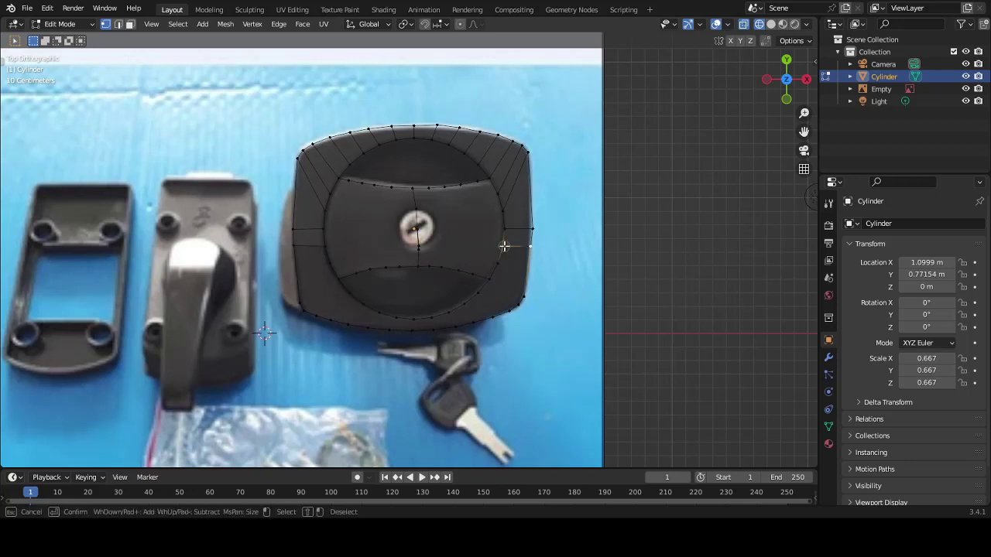
pyautogui.moveTo(497, 270)
pyautogui.mouseDown()
pyautogui.moveTo(459, 303)
pyautogui.moveTo(404, 315)
pyautogui.moveTo(363, 306)
pyautogui.moveTo(329, 257)
pyautogui.moveTo(308, 239)
pyautogui.moveTo(295, 246)
pyautogui.moveTo(299, 301)
pyautogui.moveTo(360, 325)
pyautogui.moveTo(329, 321)
pyautogui.moveTo(453, 328)
pyautogui.moveTo(511, 304)
pyautogui.moveTo(494, 313)
pyautogui.mouseUp()
# Fill the selected lower-band edge loop with a face and check it in solid shading.
pyautogui.press('Escape')
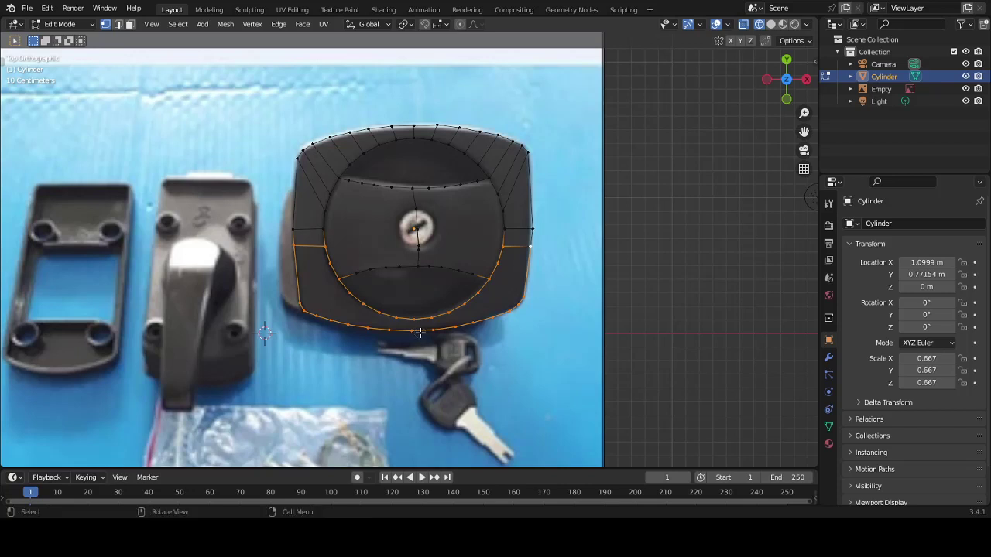
pyautogui.press('f')
pyautogui.press('z')
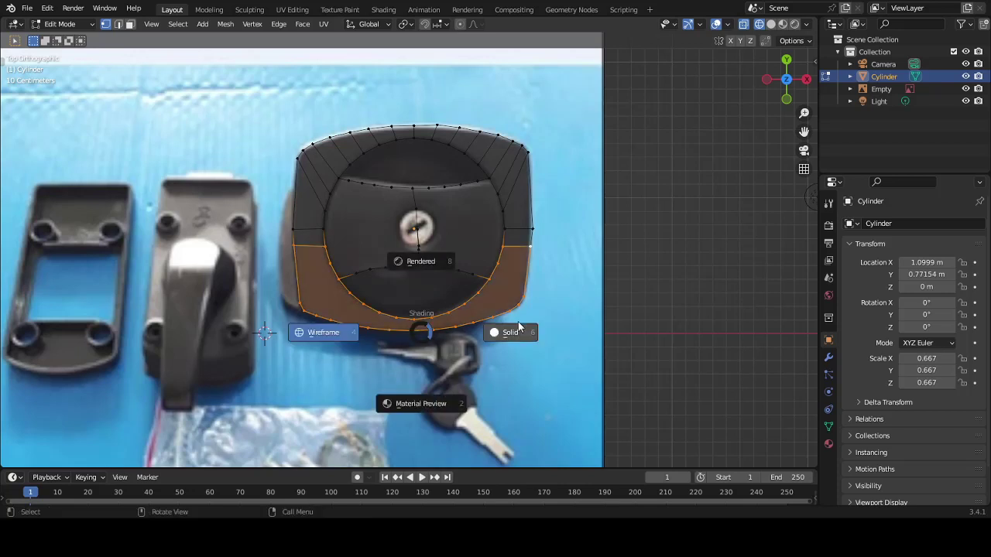
pyautogui.click(478, 319)
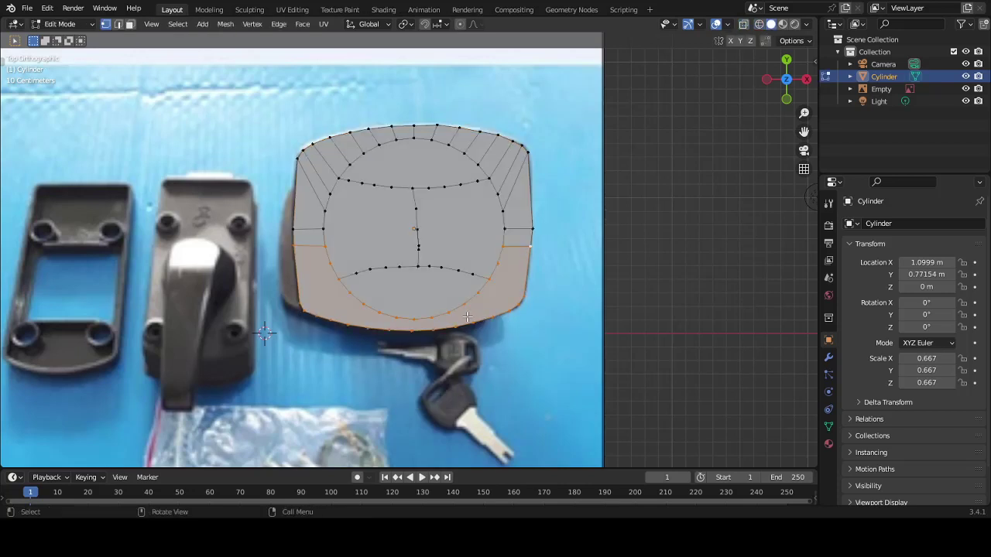
# Back in wireframe, brush-select the upper inner arc edges, then clear the selection.
pyautogui.press('a')
pyautogui.press('z')
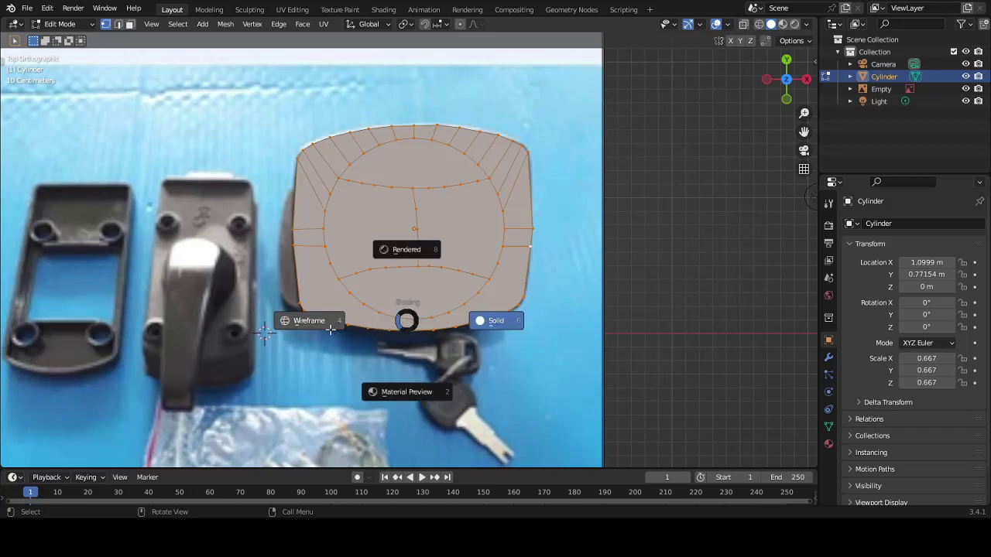
pyautogui.click(328, 328)
pyautogui.scroll(2, 399, 252)
pyautogui.click(387, 174)
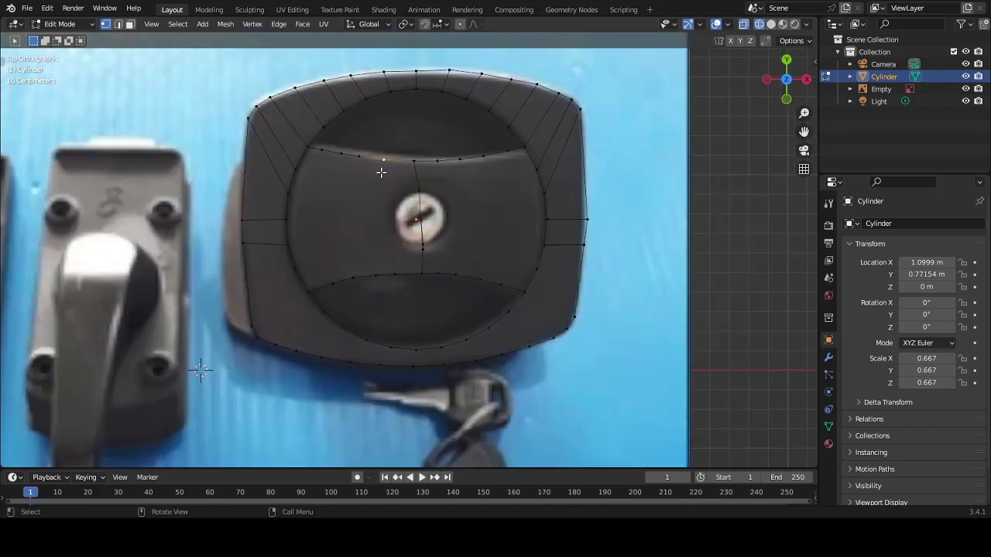
pyautogui.press('c')
pyautogui.moveTo(313, 149)
pyautogui.mouseDown()
pyautogui.moveTo(517, 153)
pyautogui.moveTo(545, 232)
pyautogui.mouseUp()
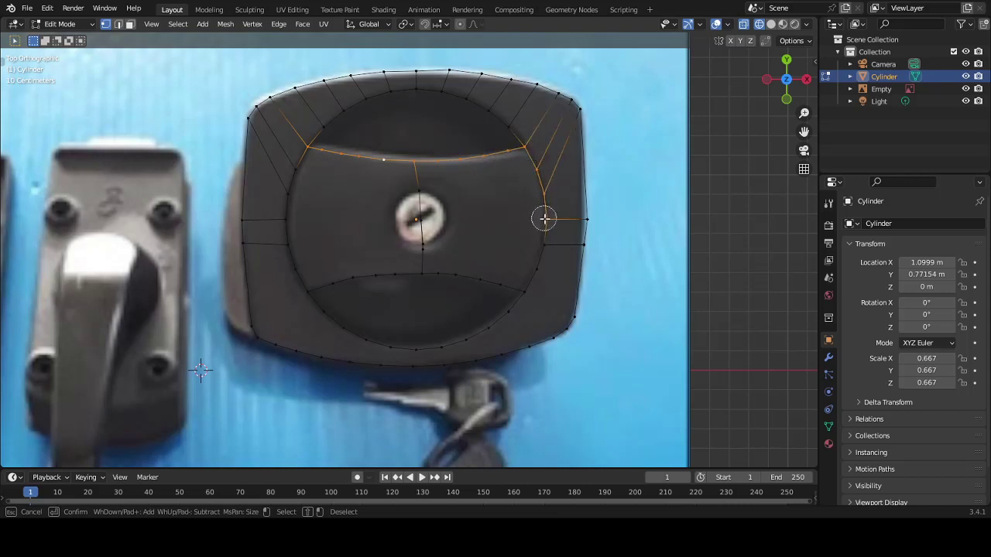
pyautogui.rightClick(526, 152)
pyautogui.hotkey('alt', 'a')
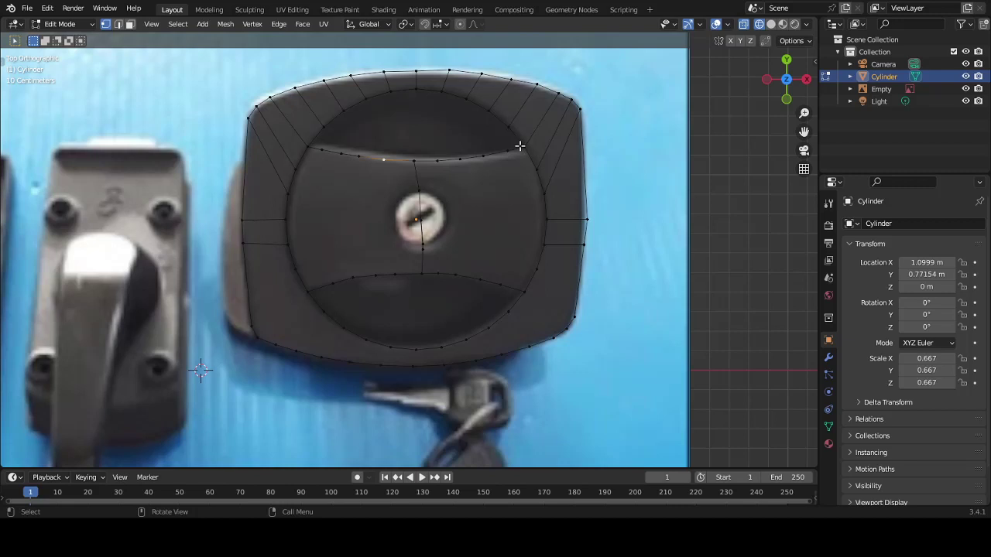
# Brush-select the upper and lower inner panels and view them in solid perspective.
pyautogui.scroll(-2, 519, 146)
pyautogui.press('c')
pyautogui.moveTo(508, 160); pyautogui.dragTo(356, 180)
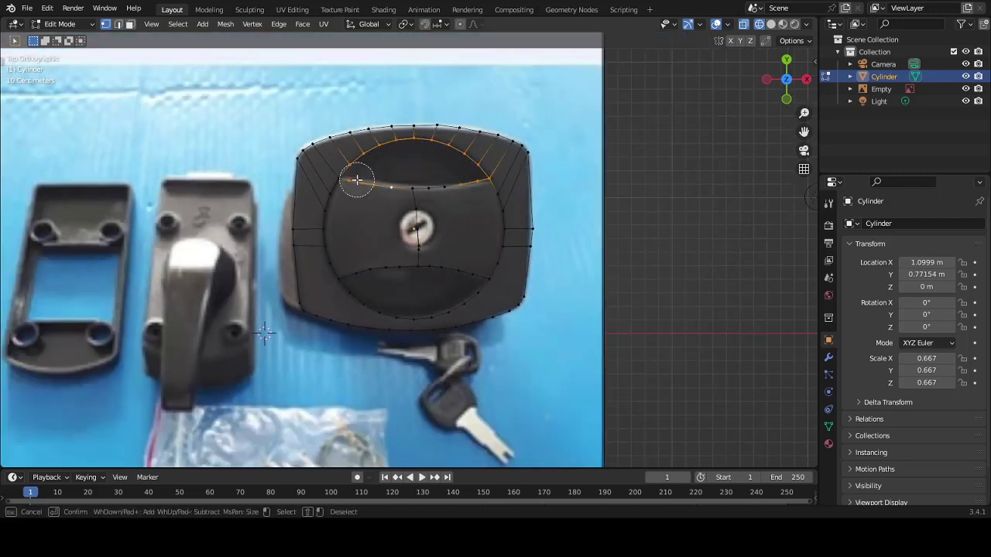
pyautogui.moveTo(356, 180); pyautogui.dragTo(440, 189)
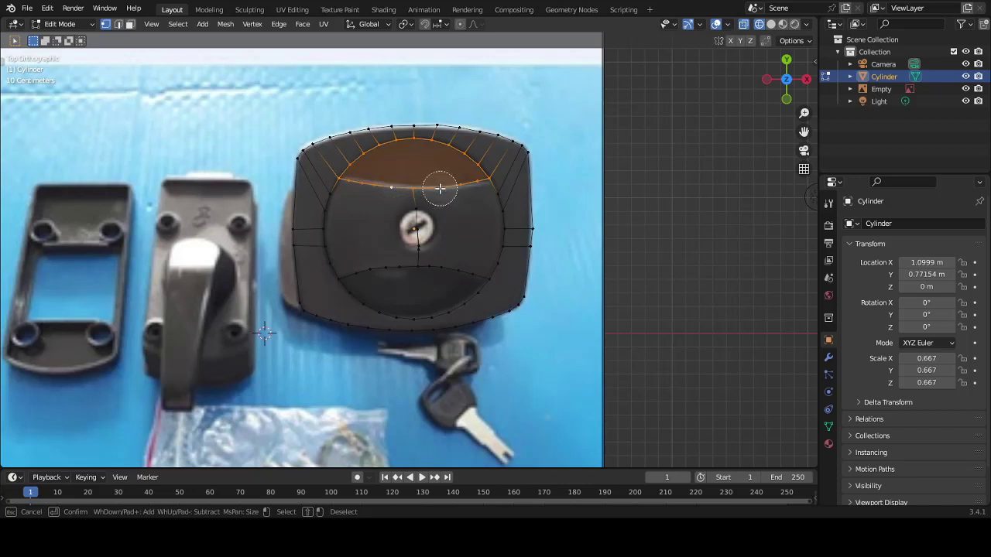
pyautogui.moveTo(480, 283)
pyautogui.mouseDown()
pyautogui.moveTo(436, 274)
pyautogui.moveTo(349, 281)
pyautogui.moveTo(382, 310)
pyautogui.moveTo(459, 305)
pyautogui.moveTo(477, 292)
pyautogui.mouseUp()
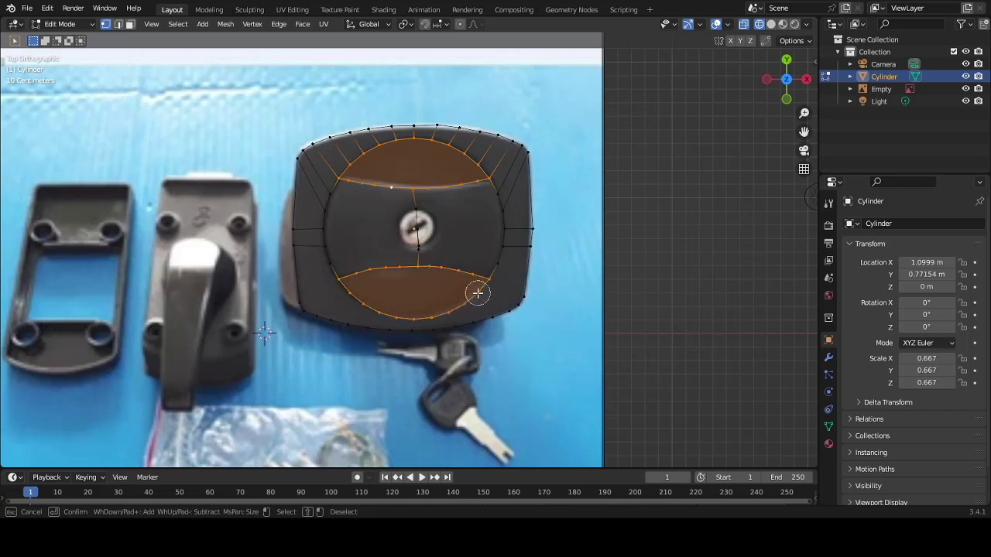
pyautogui.rightClick(478, 293)
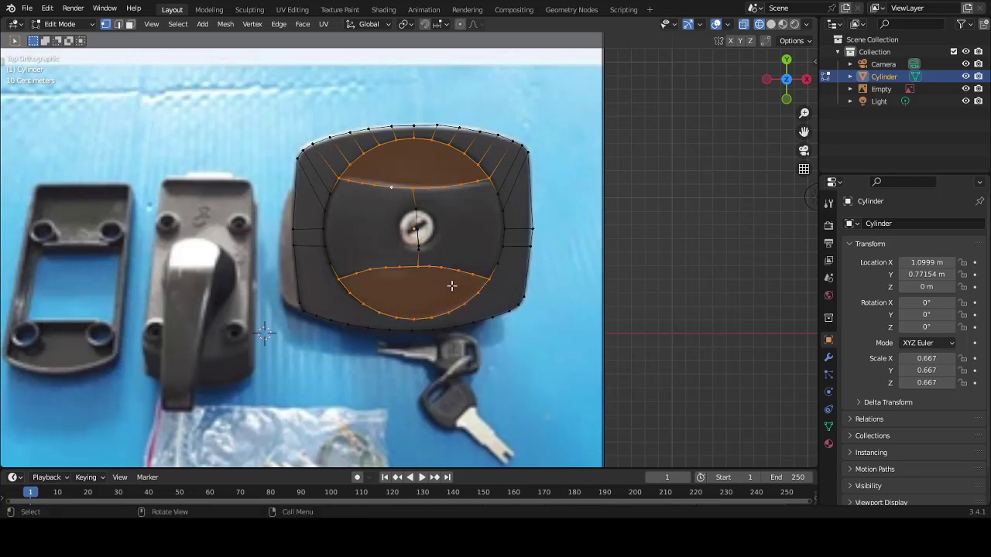
pyautogui.press('z')
pyautogui.click(541, 283)
pyautogui.moveTo(542, 284)
pyautogui.mouseDown(button='middle')
pyautogui.moveTo(486, 221)
pyautogui.moveTo(480, 266)
pyautogui.mouseUp(button='middle')
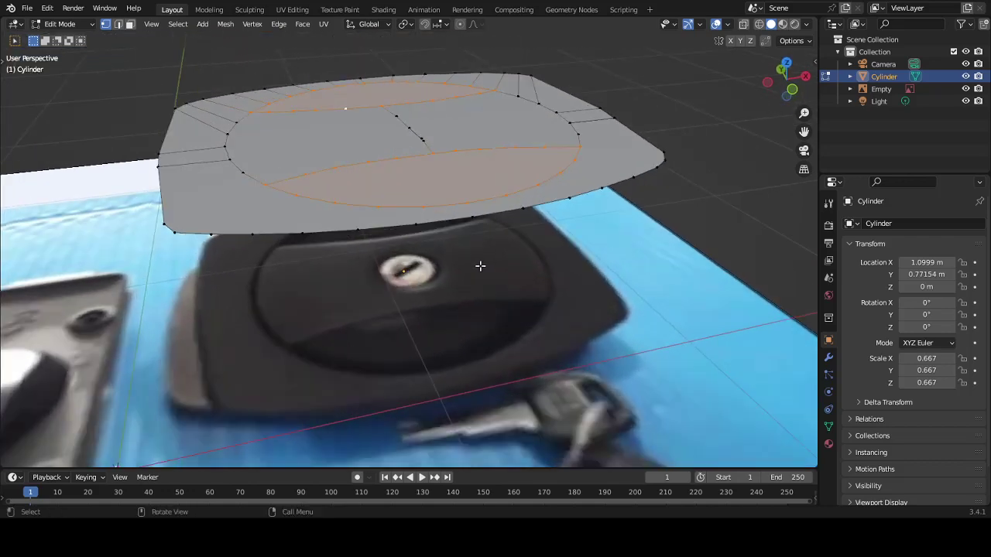
# Undo a stray move and extrude both selected panels about 0.17 m downward.
pyautogui.press('g')
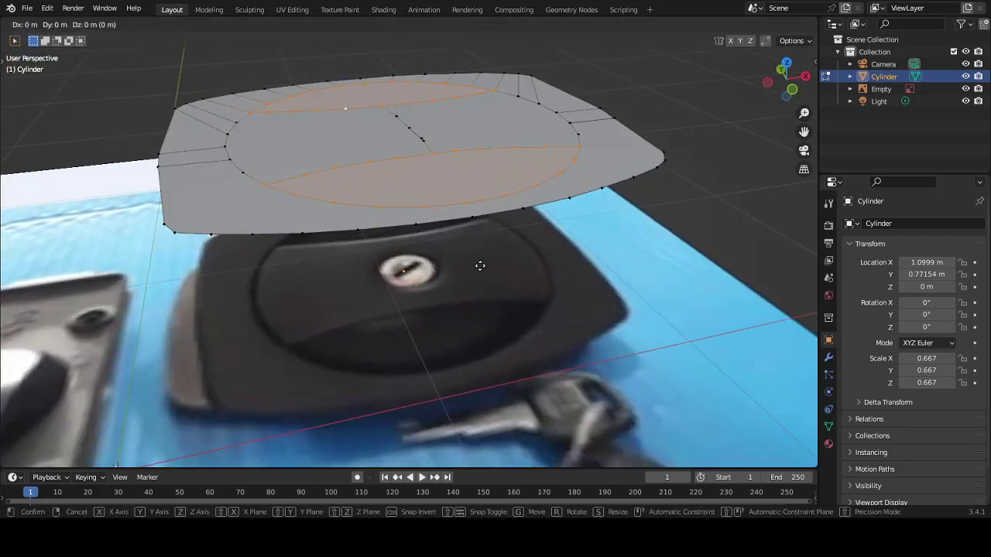
pyautogui.click(481, 275)
pyautogui.hotkey('ctrl', 'z')
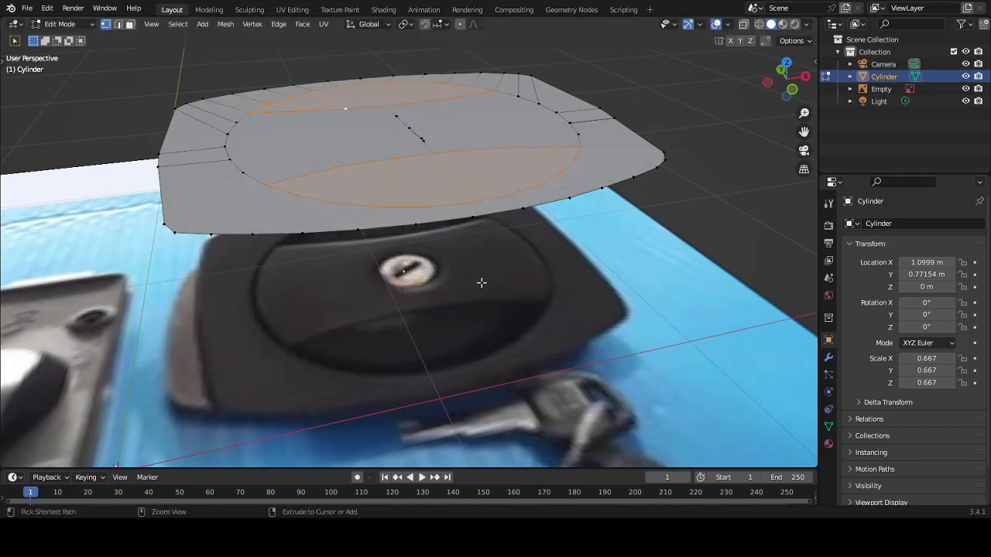
pyautogui.press('e')
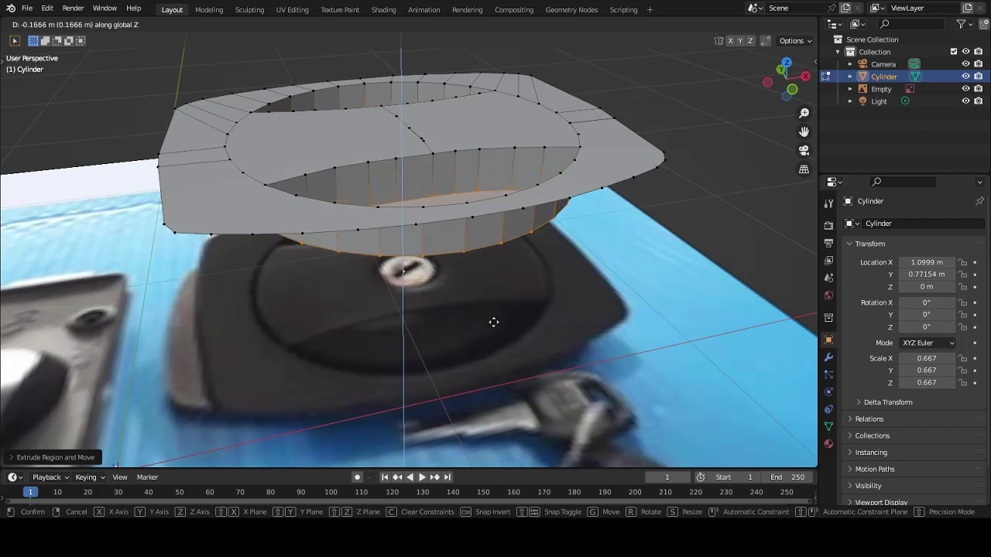
pyautogui.click(493, 322)
# Switch to top view with wireframe shading and return to Object Mode.
pyautogui.moveTo(492, 322); pyautogui.dragTo(472, 424, button='middle')
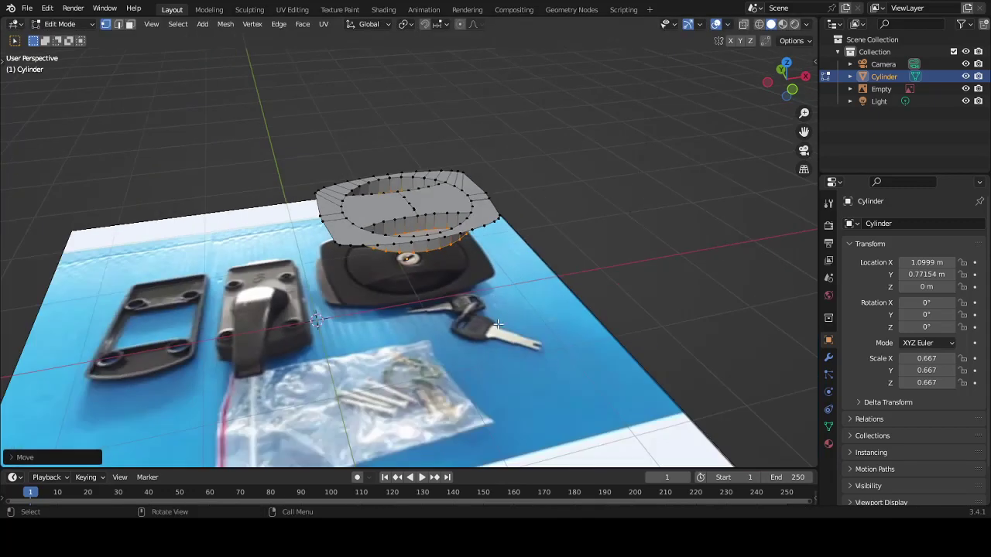
pyautogui.press('`')
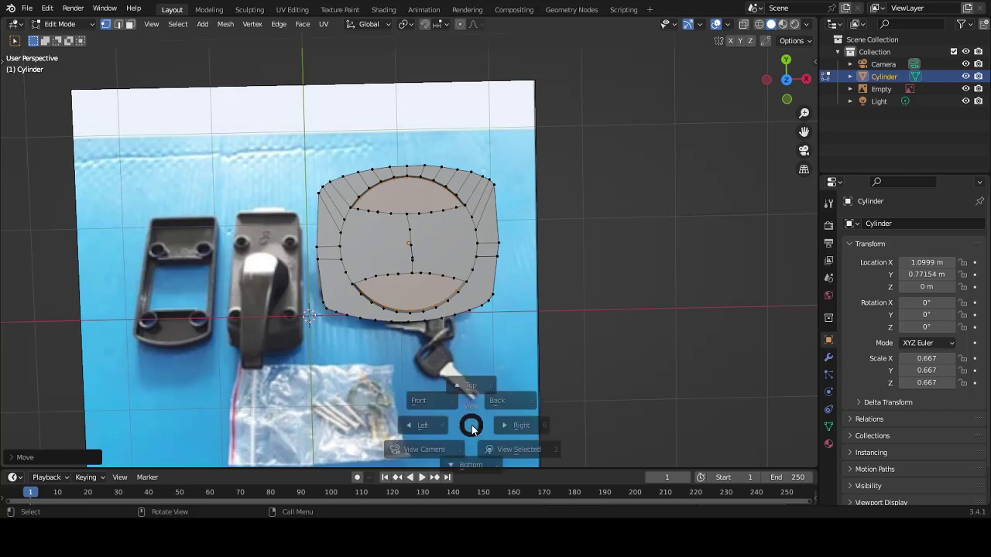
pyautogui.click(466, 388)
pyautogui.press('z')
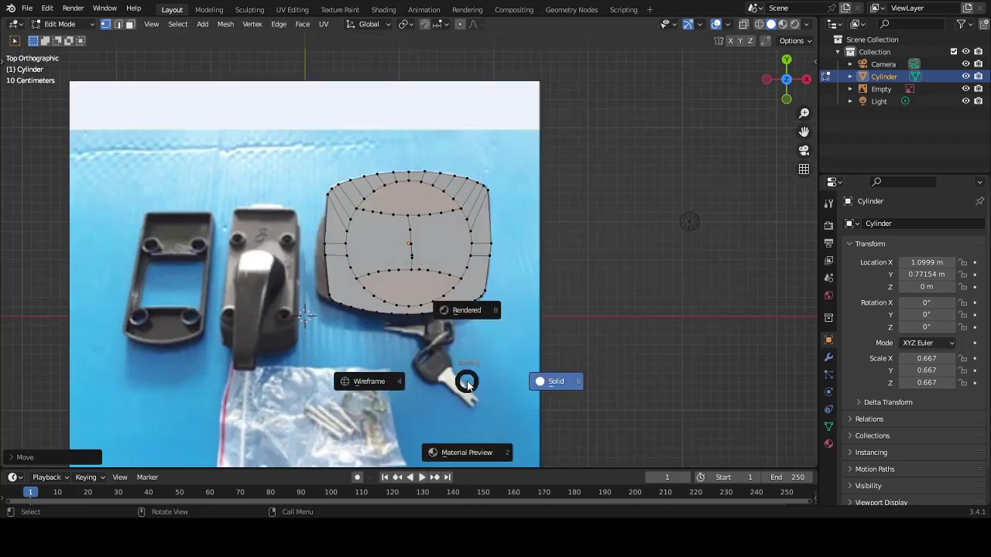
pyautogui.press('z')
pyautogui.click(408, 362)
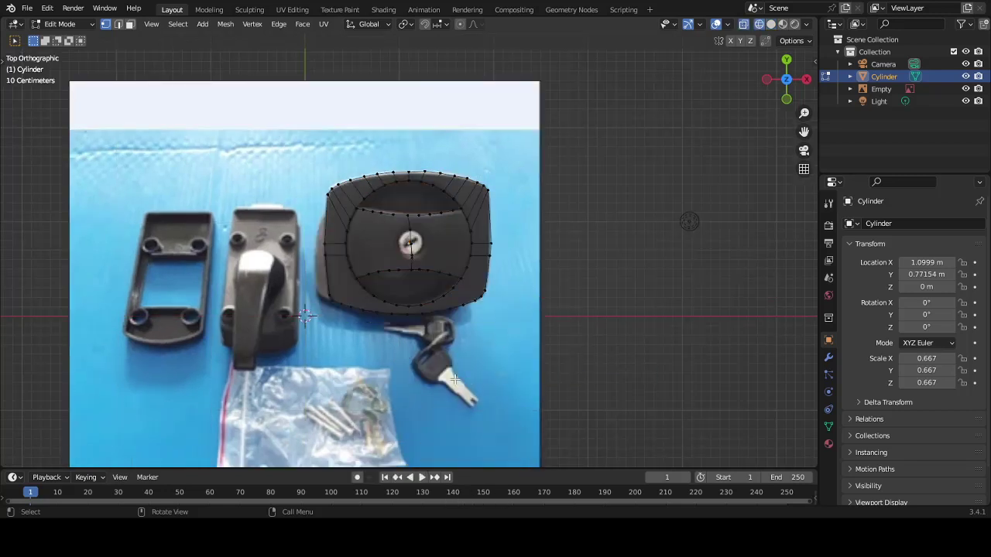
pyautogui.press('Tab')
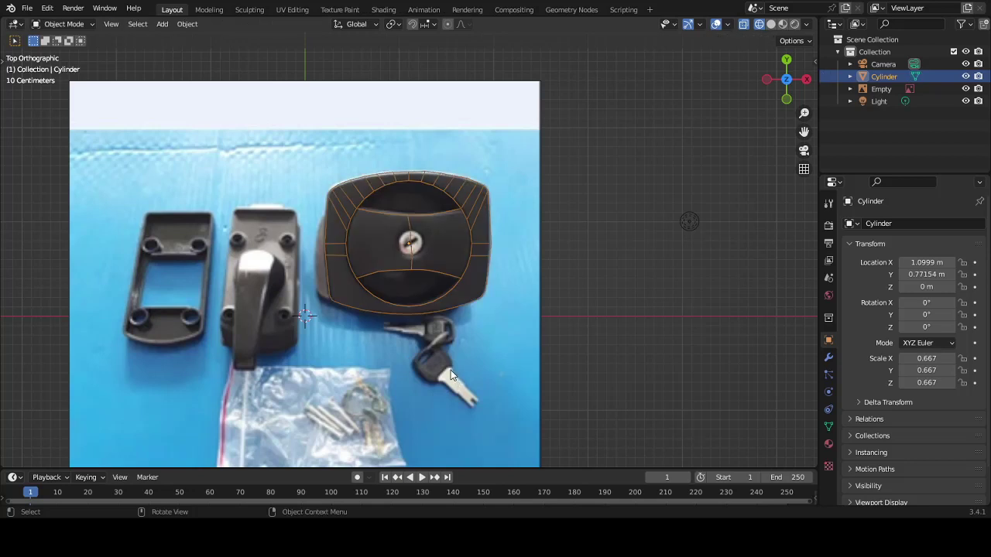
pyautogui.press('ctrl')
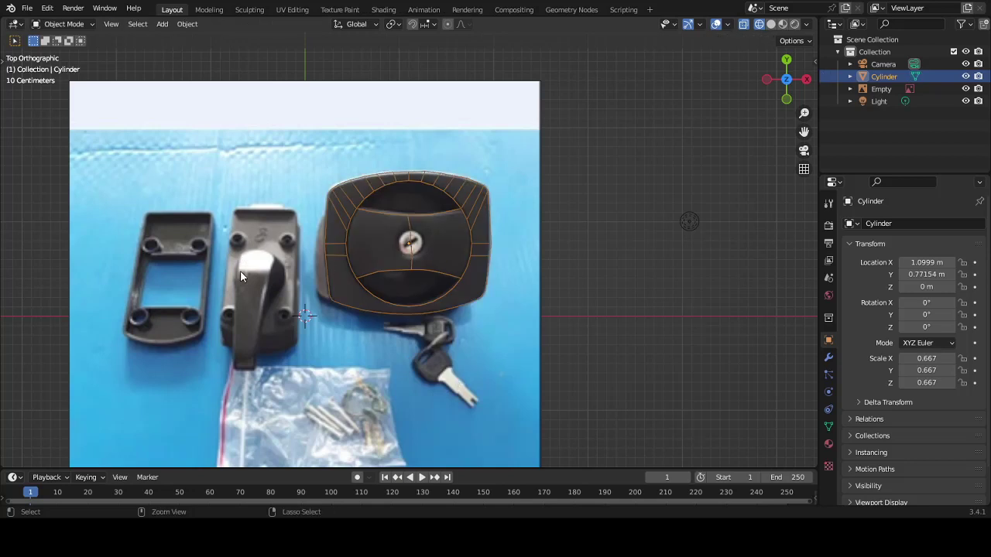